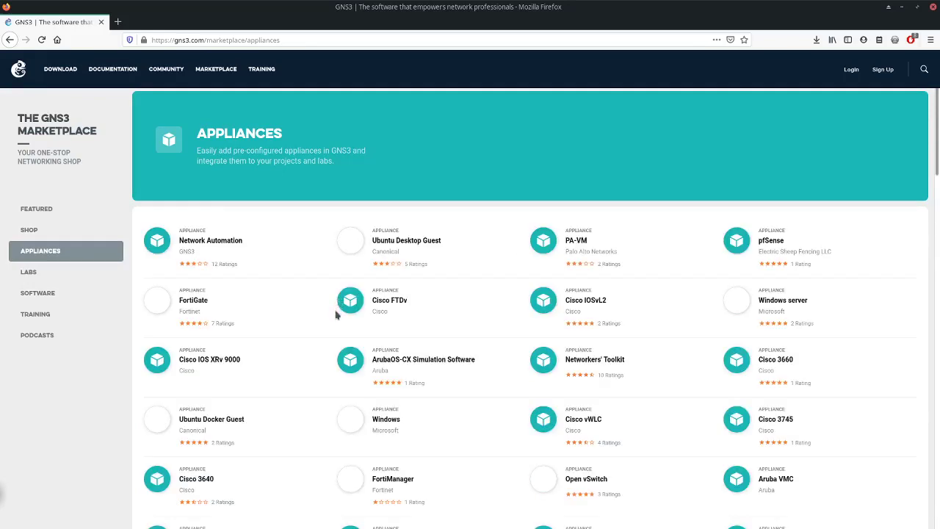
Download the Cisco 3745 appliance file from the GNS3 marketplace and save it to disk
click(776, 421)
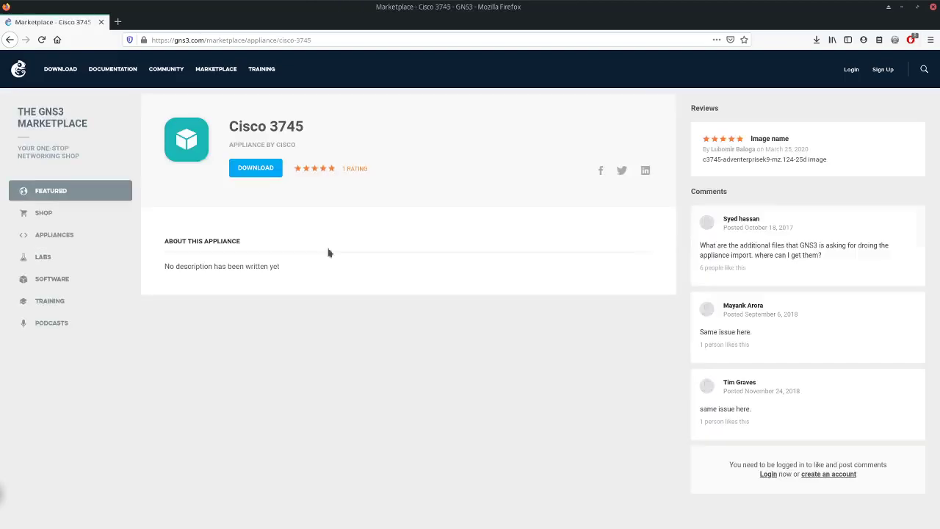
click(255, 170)
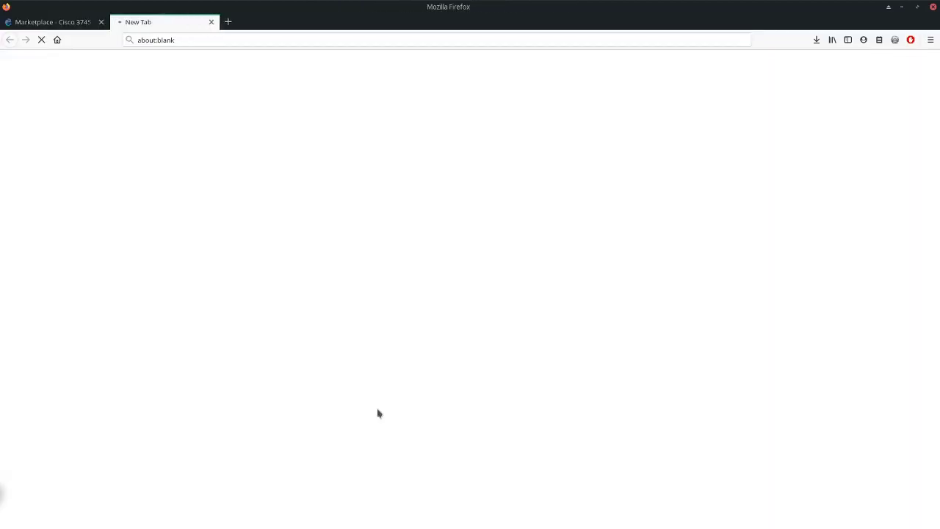
click(235, 304)
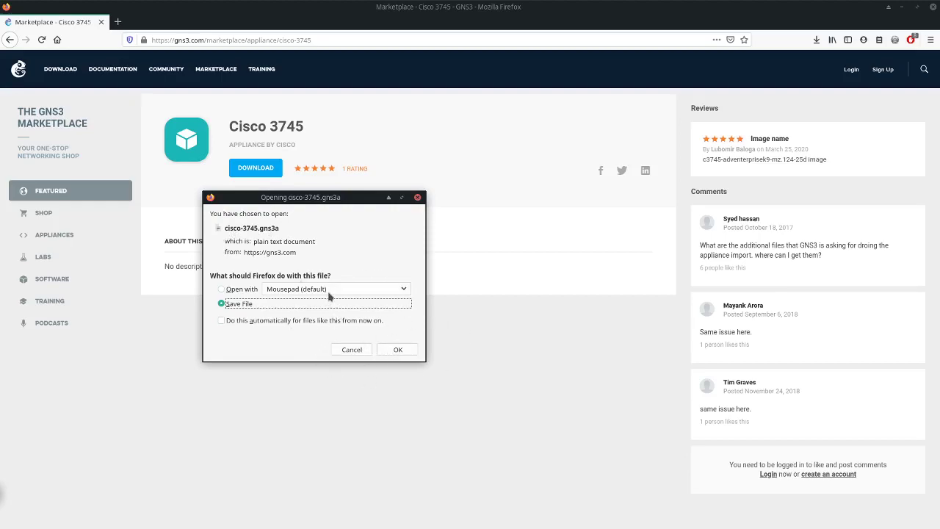
click(391, 354)
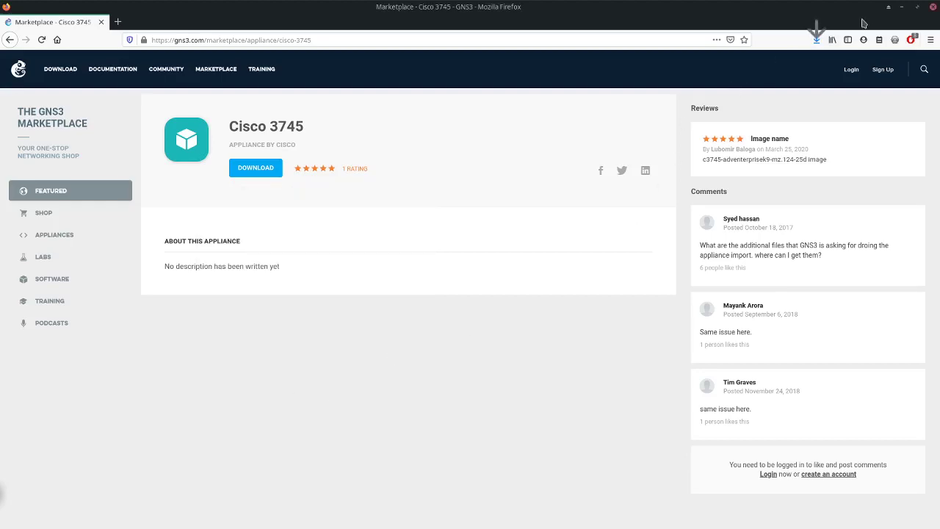
Switch from the browser and presentation to the Windows desktop and launch GNS3
click(902, 7)
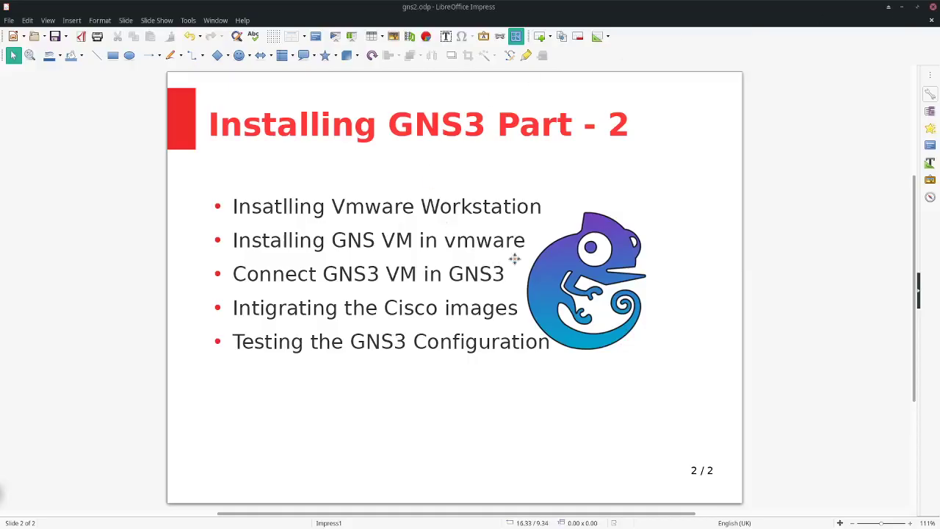
click(903, 8)
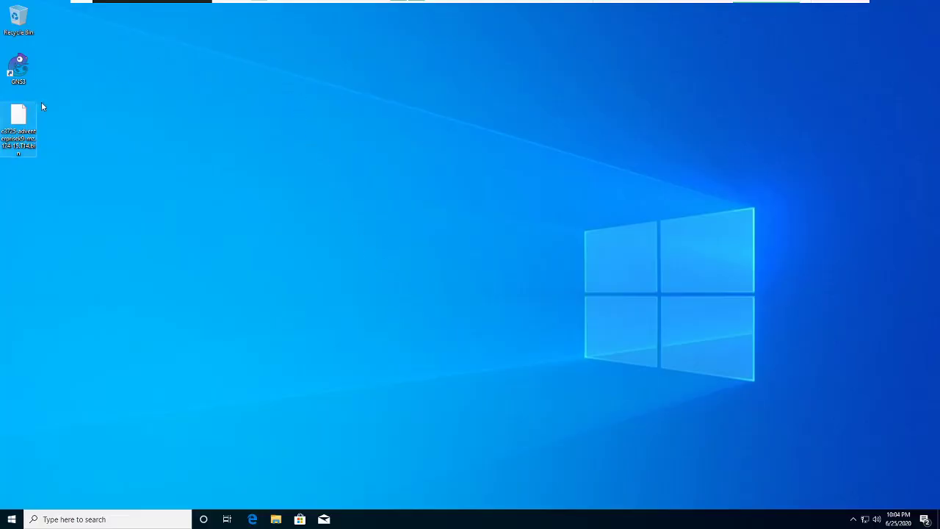
double_click(18, 68)
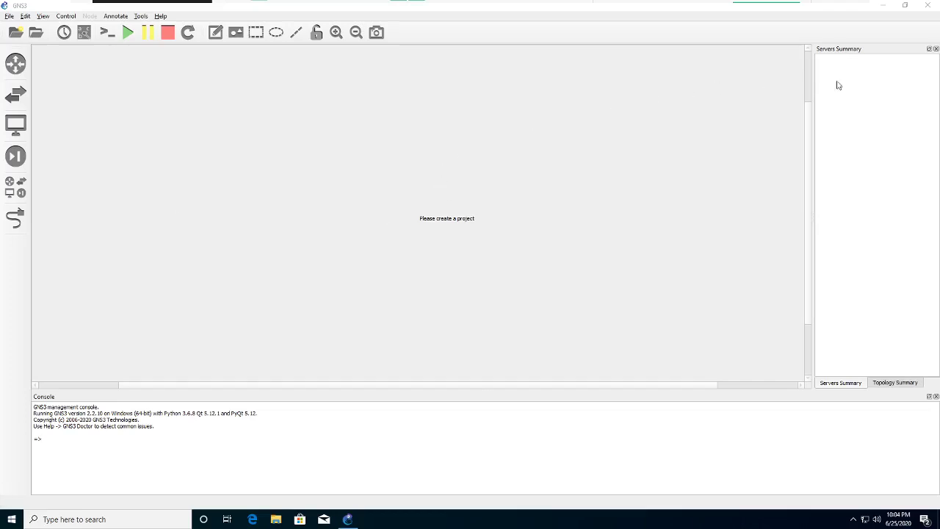
Minimize GNS3 and paste the copied cisco-3745 appliance file onto the Windows desktop
click(880, 9)
right_click(403, 145)
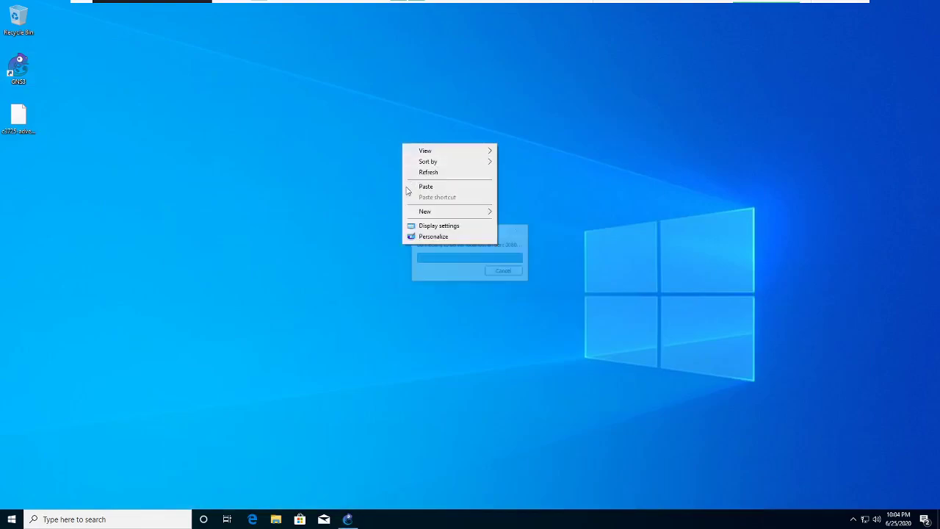
click(425, 186)
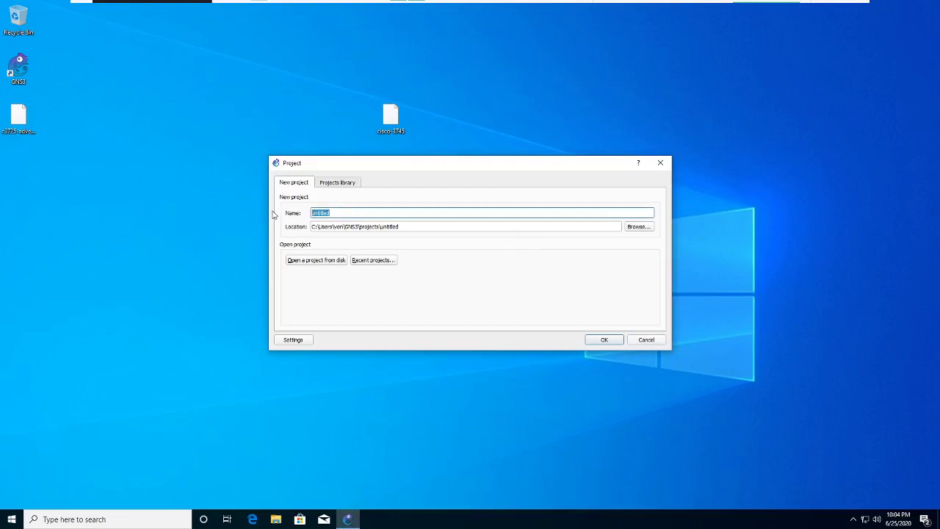
Create a new GNS3 project named test2
text(test2)
key(Return)
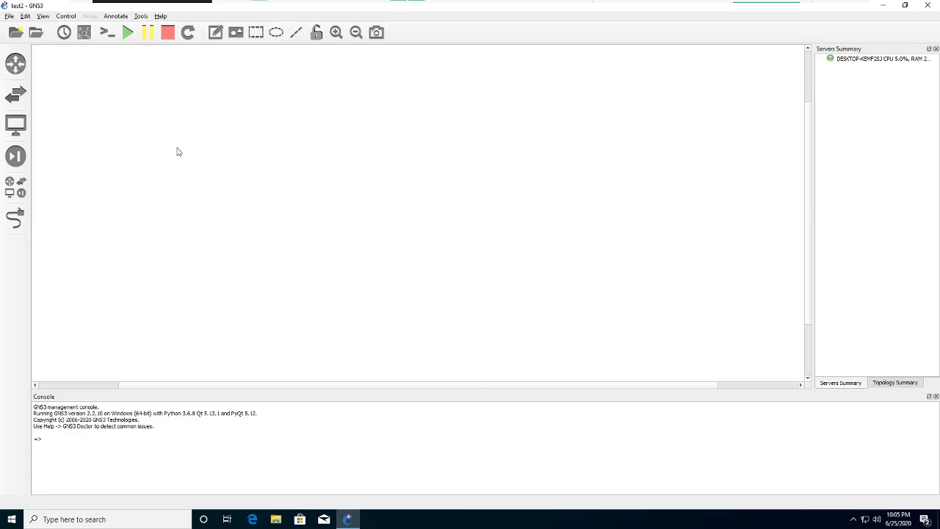
Start a new router template by importing the cisco-3745 appliance file from the desktop, with the local computer as server
click(23, 69)
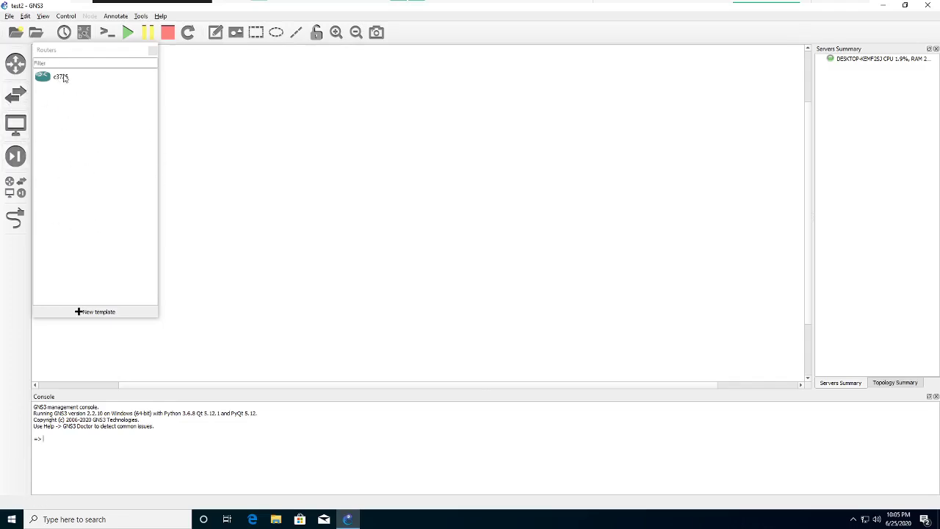
click(94, 312)
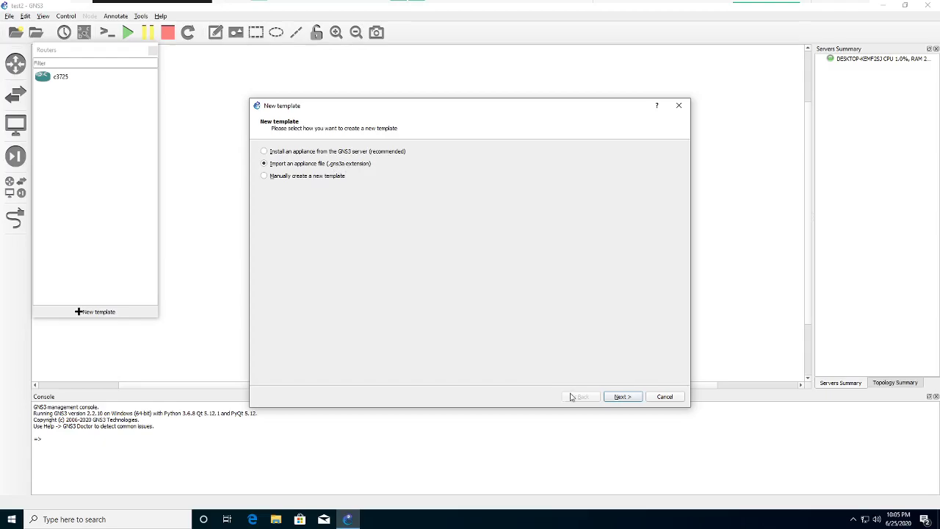
click(625, 397)
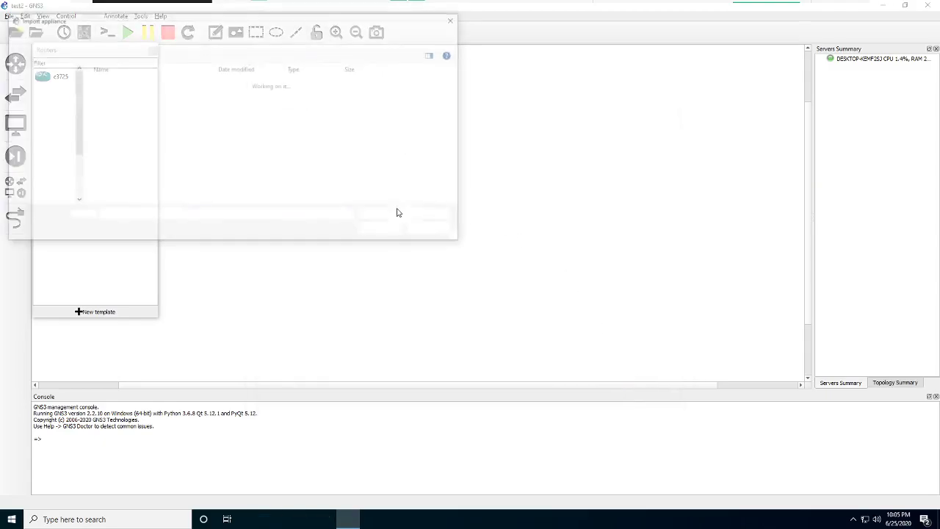
click(41, 87)
click(111, 84)
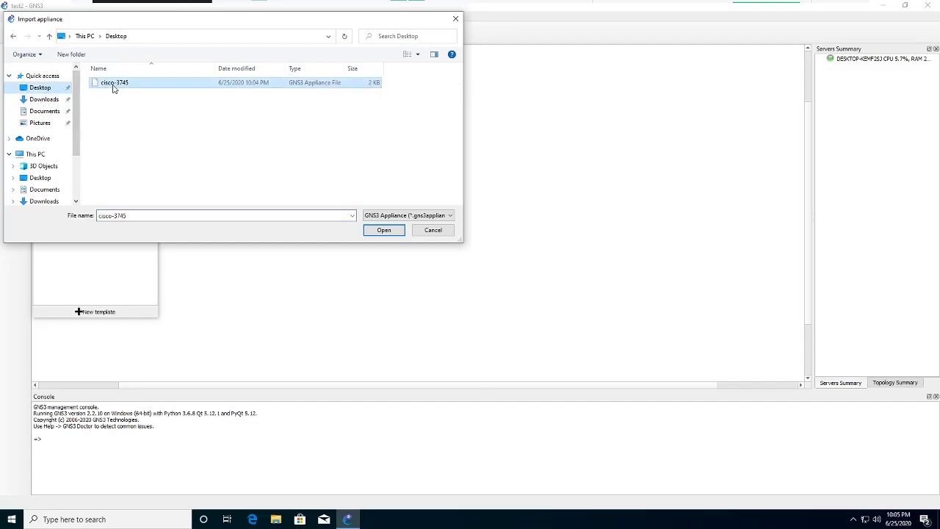
click(383, 230)
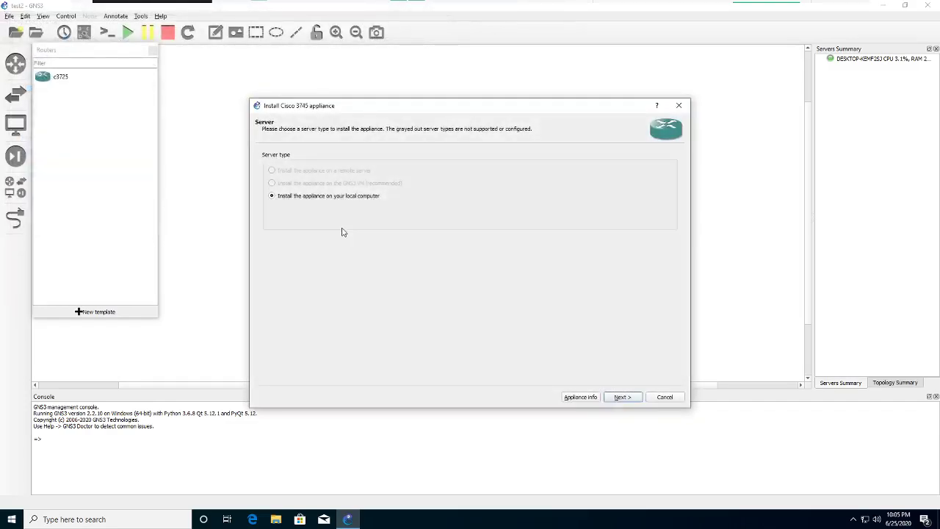
click(621, 397)
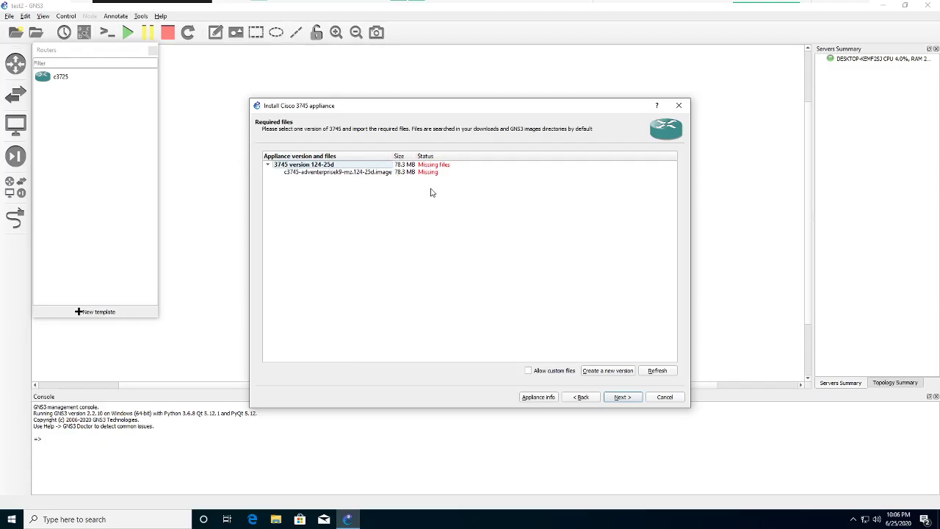
Select 3745 version 124-25d and allow custom files for the appliance
click(417, 165)
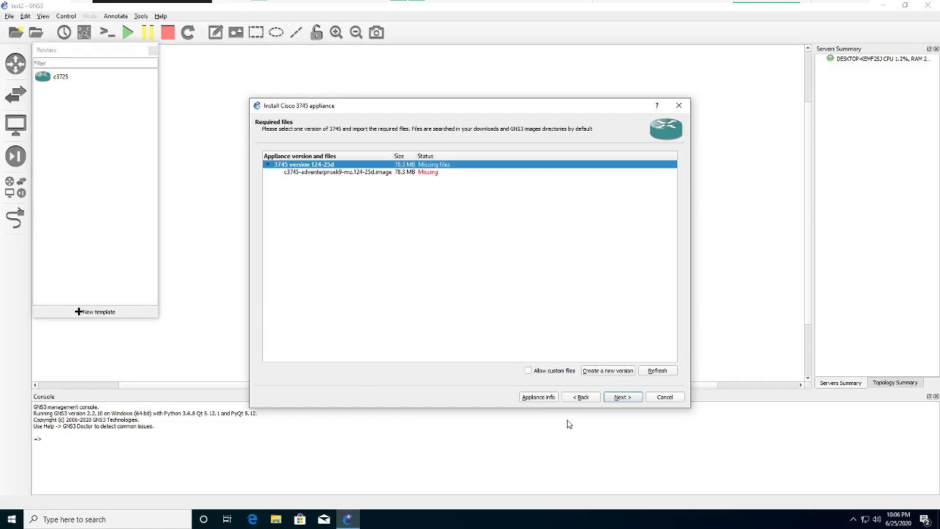
click(528, 371)
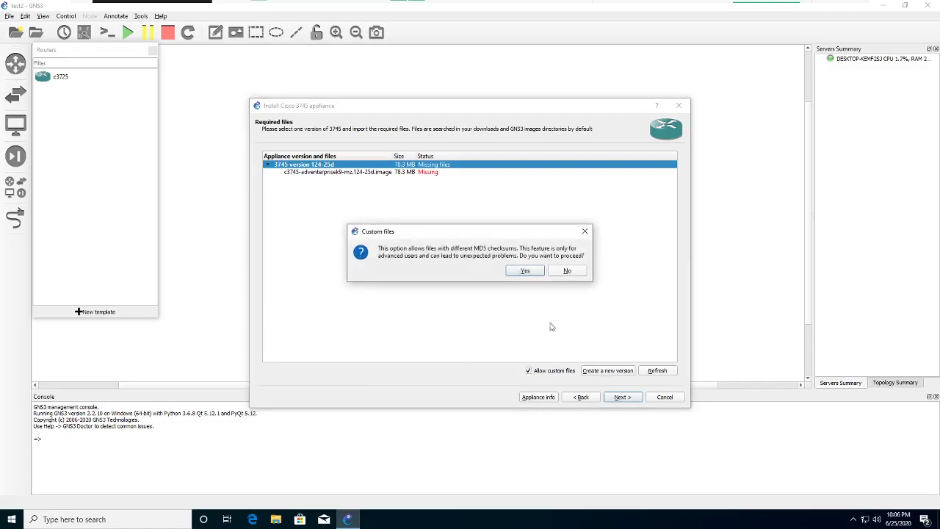
click(526, 273)
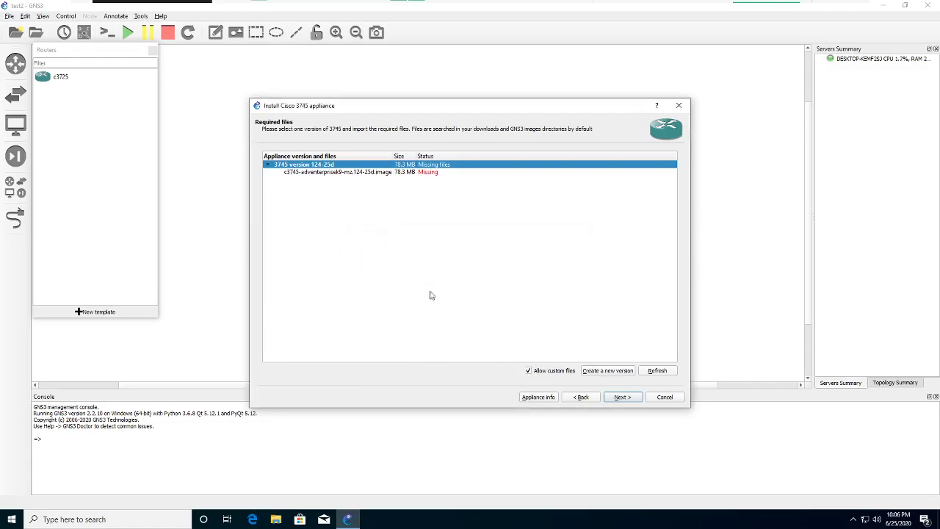
click(364, 173)
click(282, 370)
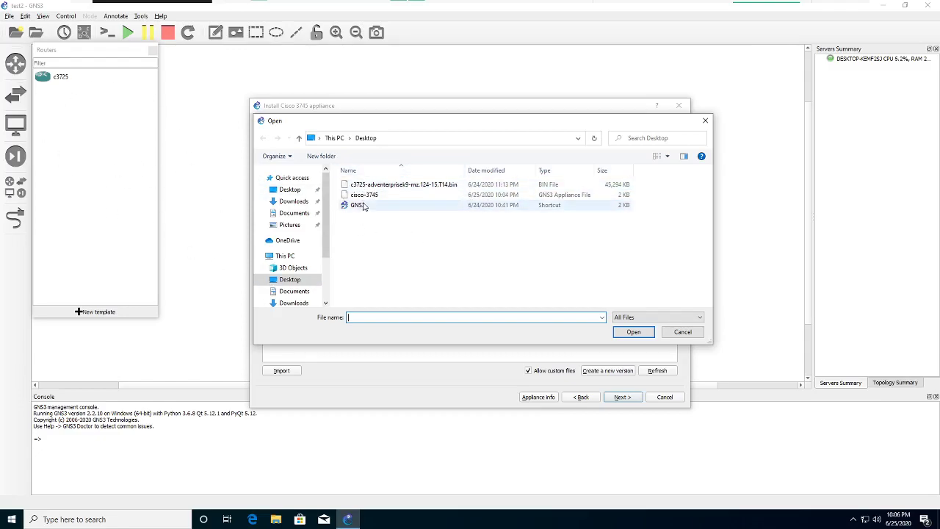
click(364, 195)
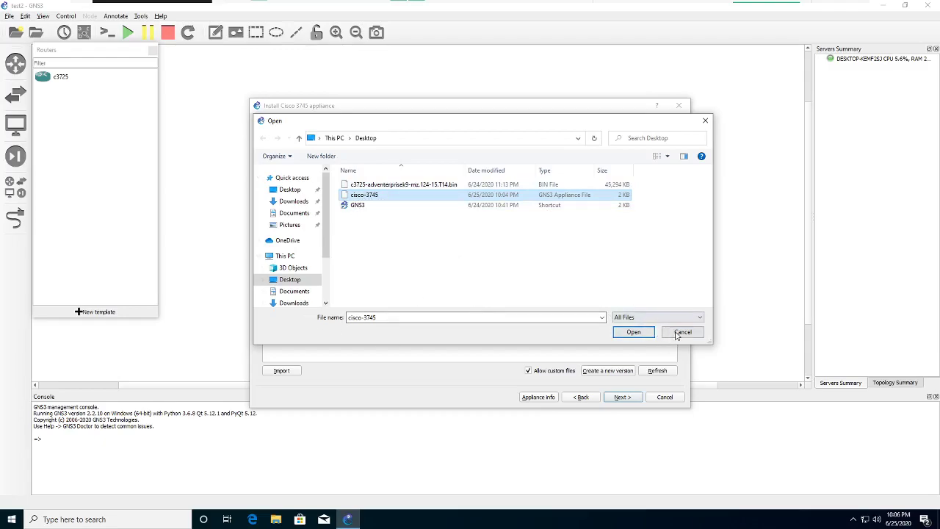
click(678, 333)
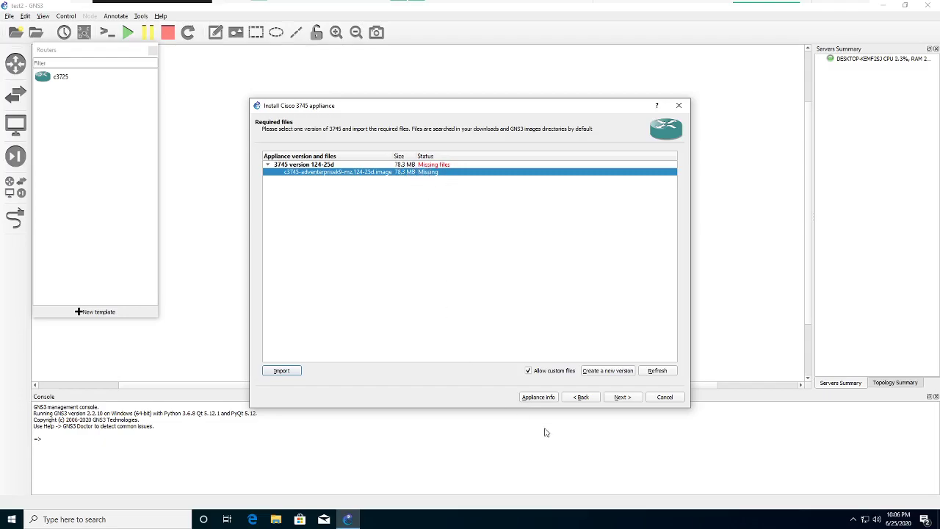
Try to install the Cisco 3745 appliance without its required image file, and cancel the installation
click(631, 399)
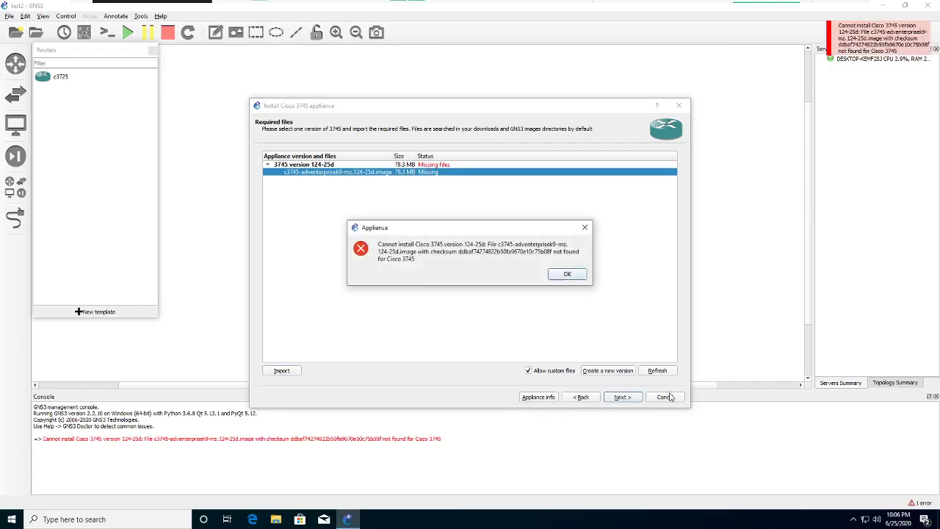
click(567, 274)
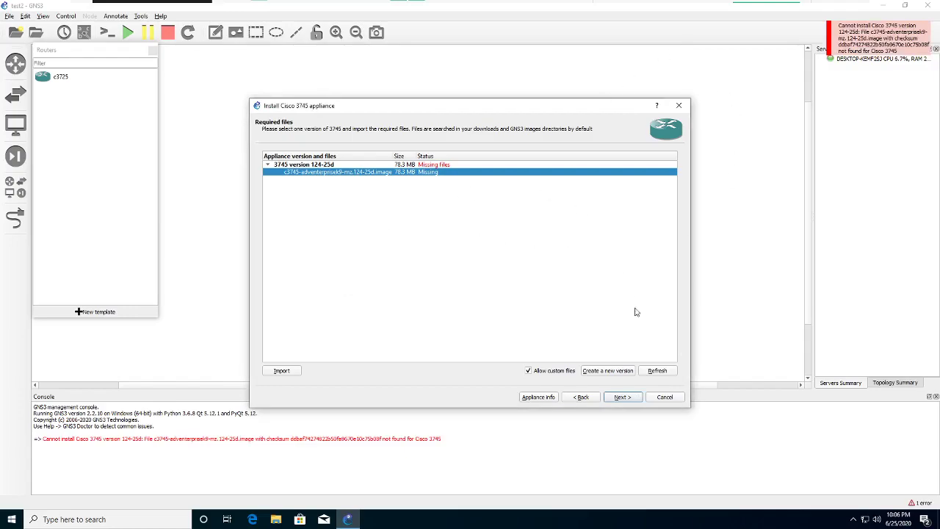
click(664, 397)
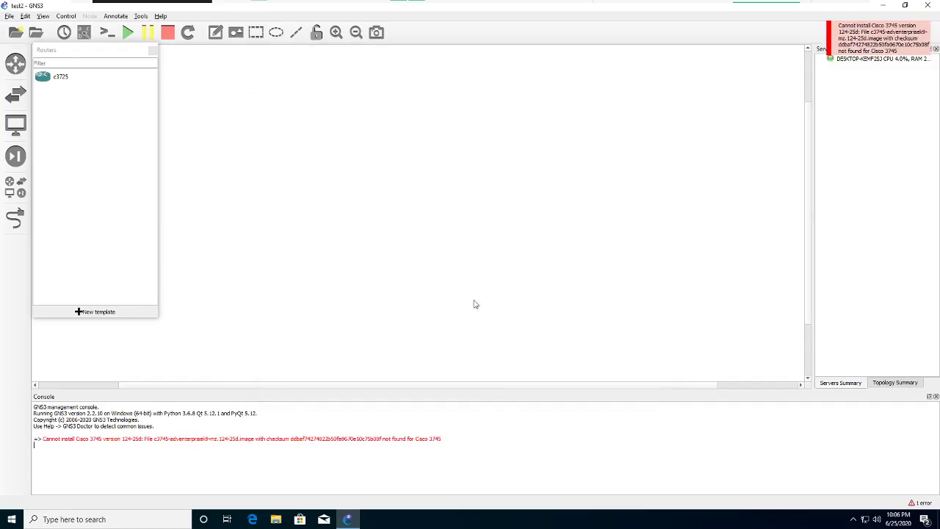
Exit GNS3 and move the cisco-3745 file below the c3725 image file on the desktop
click(927, 6)
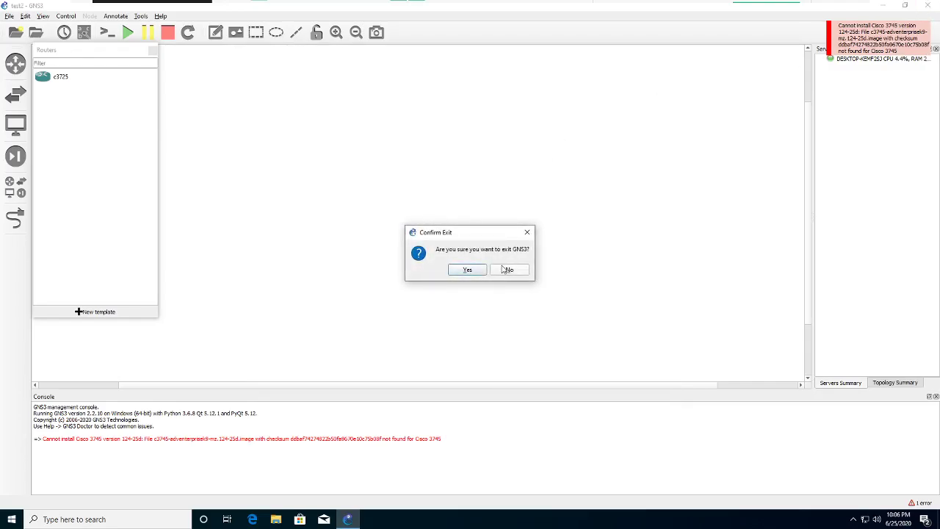
click(467, 274)
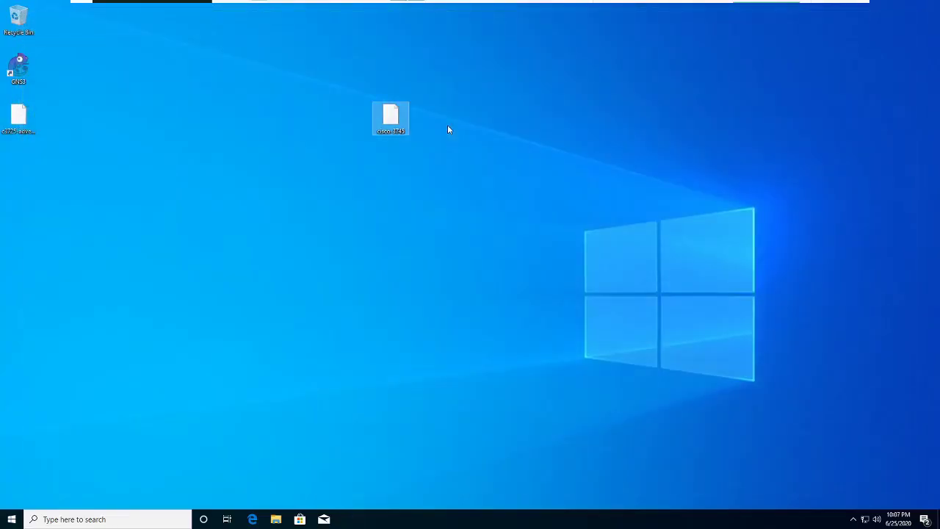
drag(389, 117, 20, 217)
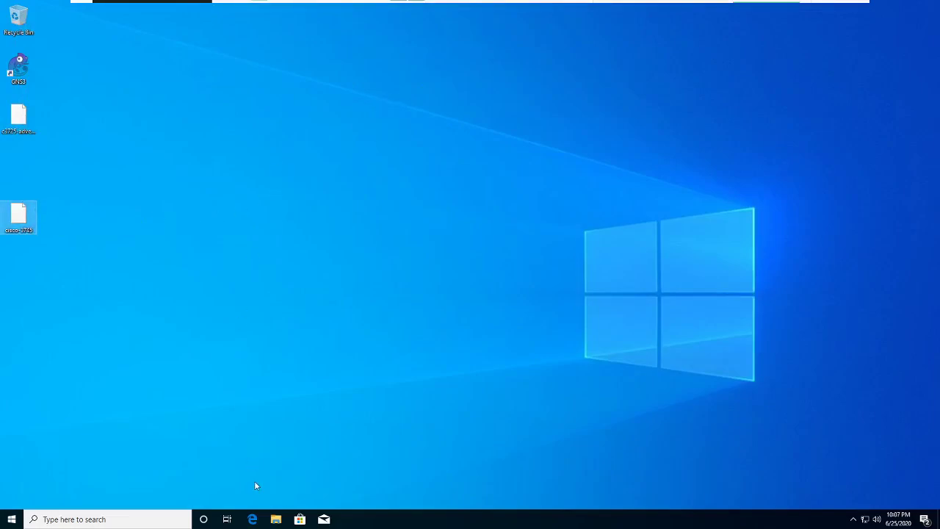
Open the Edge browser and search the web for "vmware workstation download"
click(275, 519)
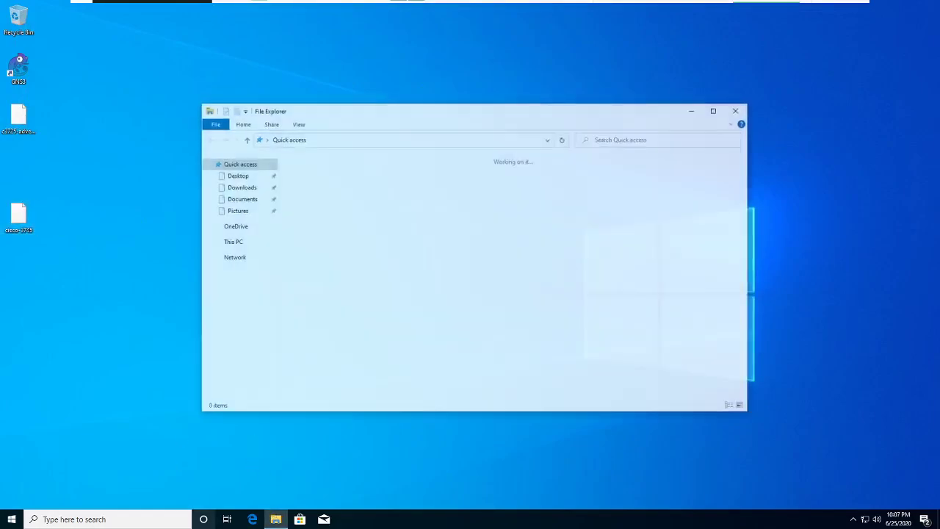
click(252, 519)
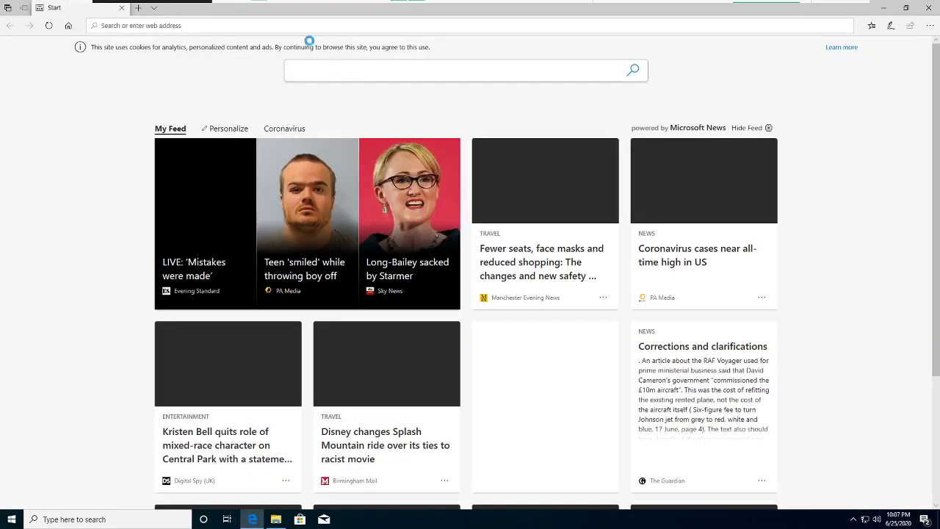
text(vmware)
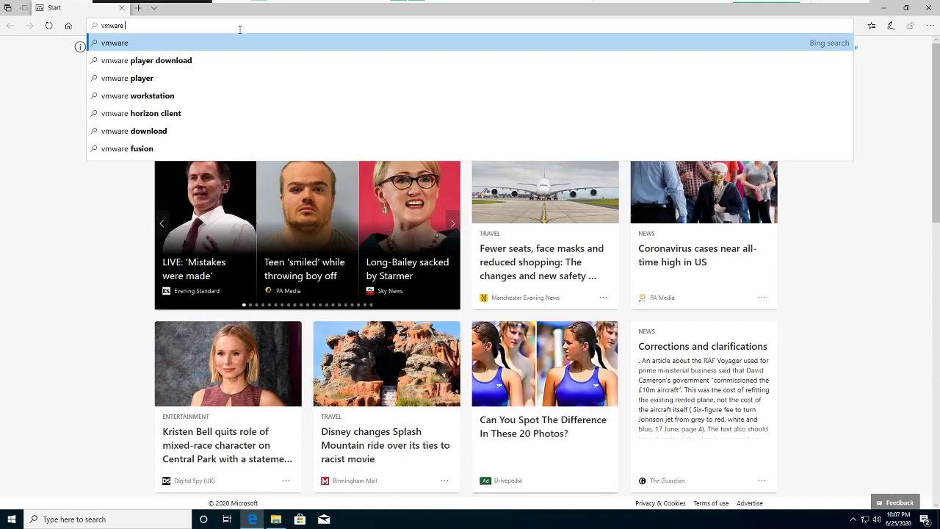
text( workstation)
key(Down)
key(Down)
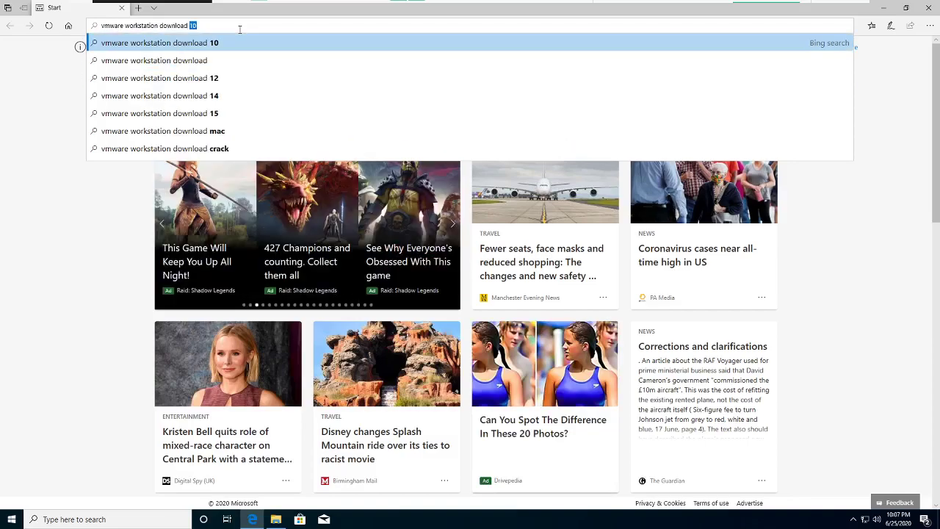
key(BackSpace)
key(Return)
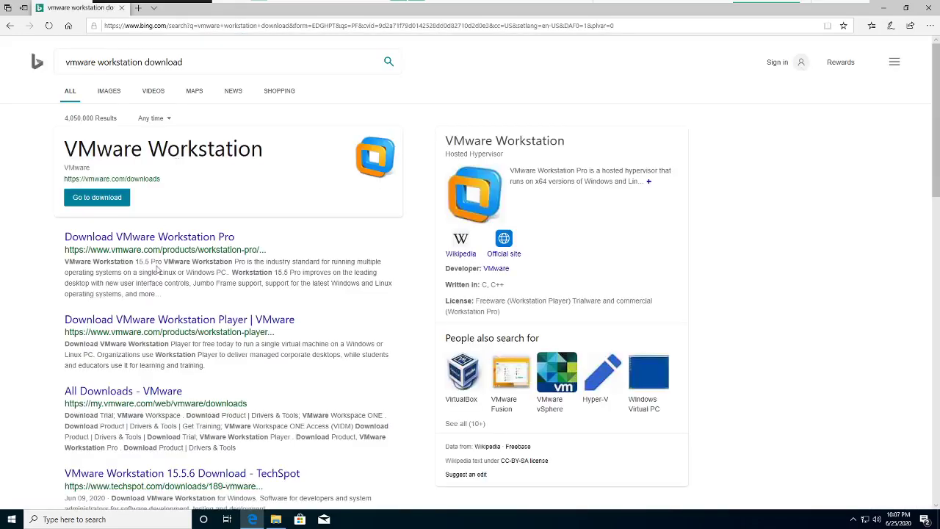
View the Download VMware Workstation Pro page from the search results, and close the browser
click(163, 239)
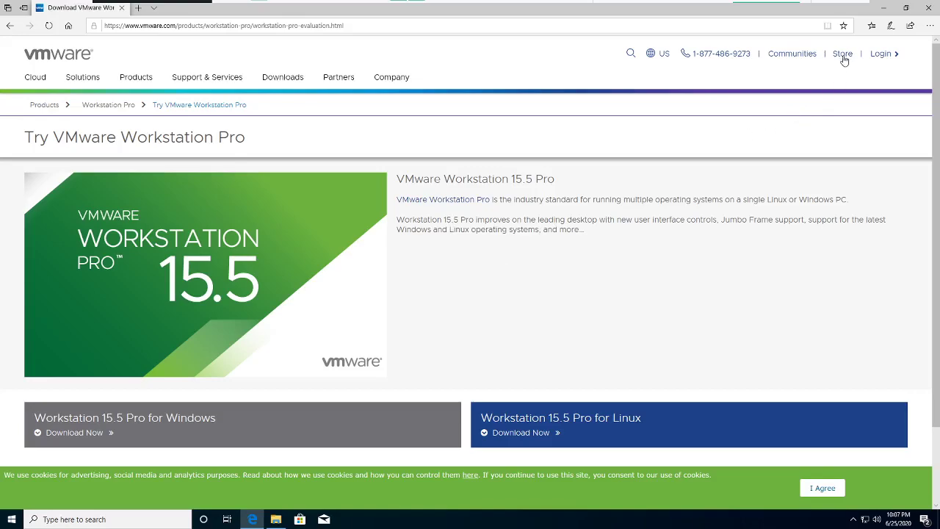
click(928, 7)
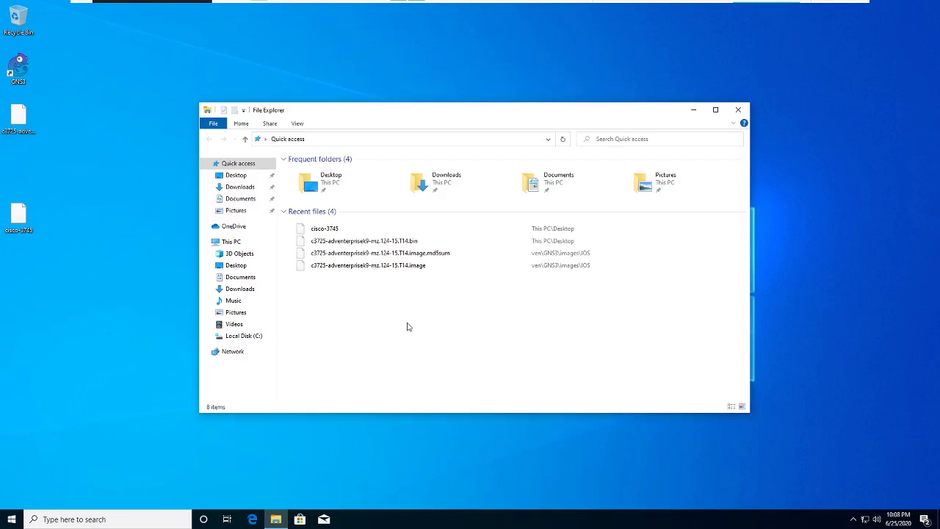
Launch the VMware-workstation-full-15.5.6-16341506 installer from the Downloads folder, and allow it to make changes to the device
click(237, 187)
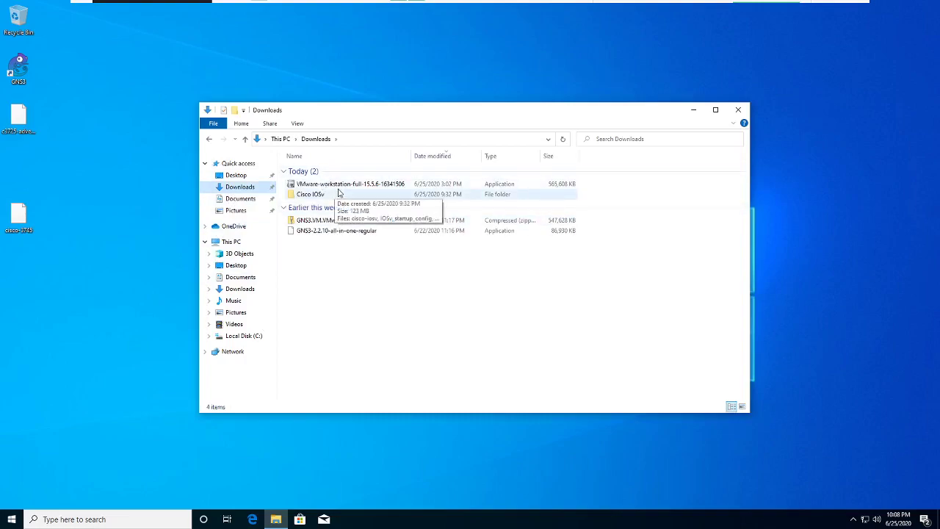
click(340, 190)
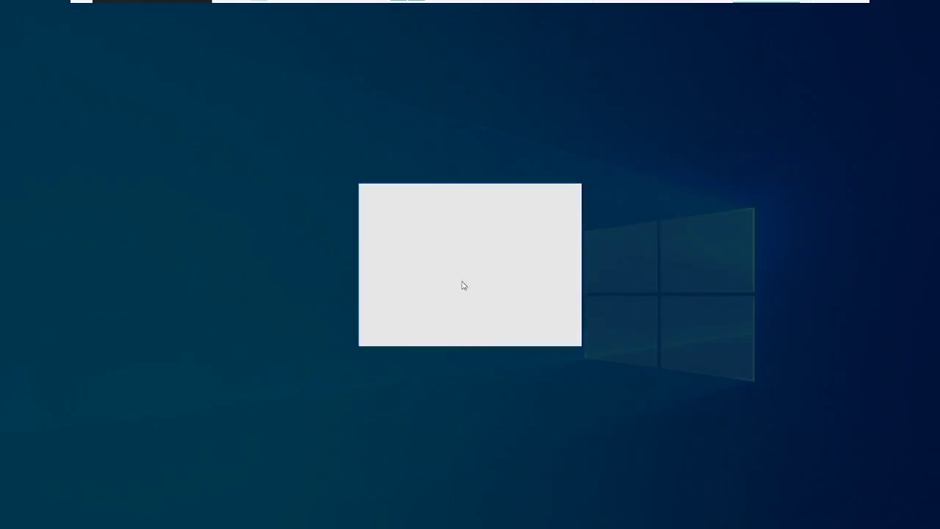
click(461, 326)
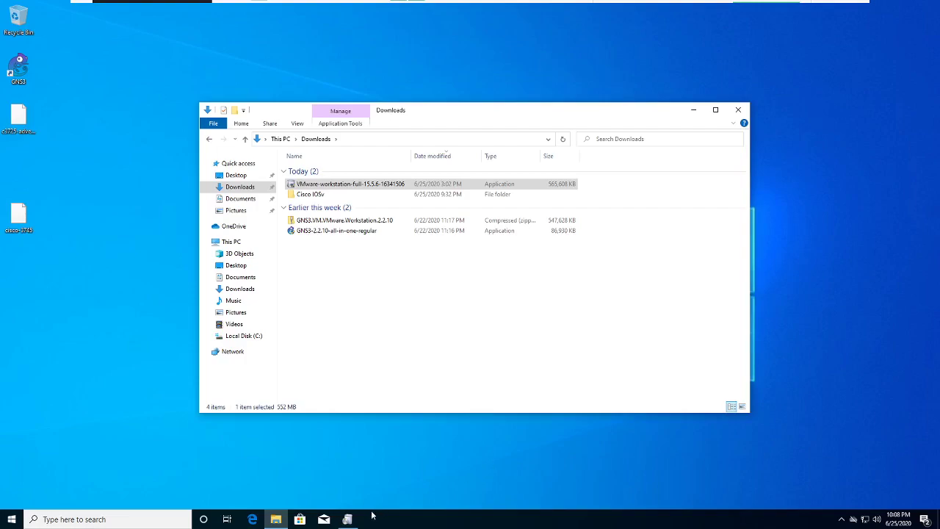
click(694, 108)
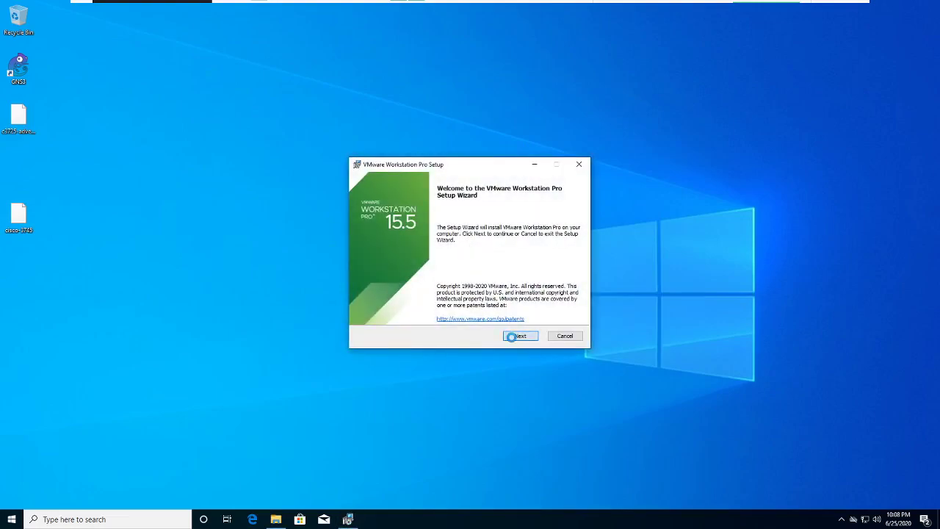
Accept the VMware license agreement and proceed through custom setup with the default install location and no Enhanced Keyboard Driver
click(517, 335)
click(383, 314)
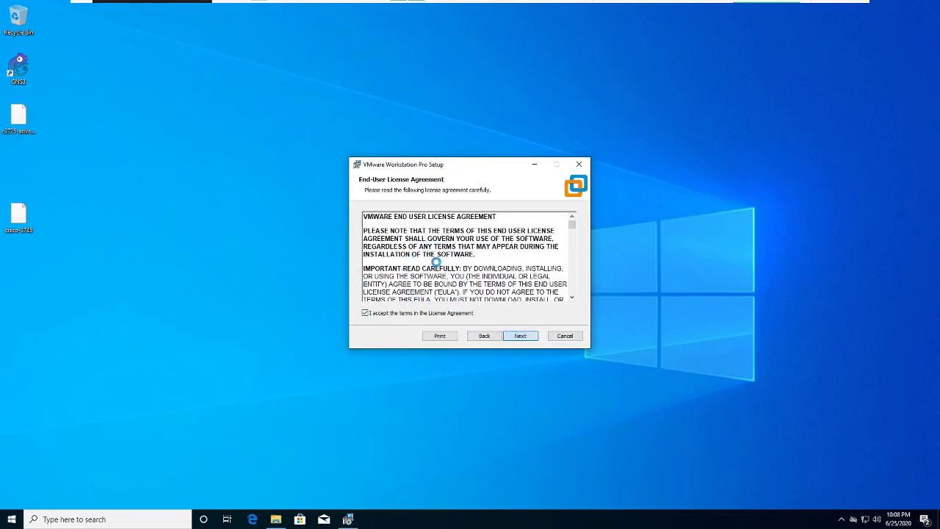
key(Return)
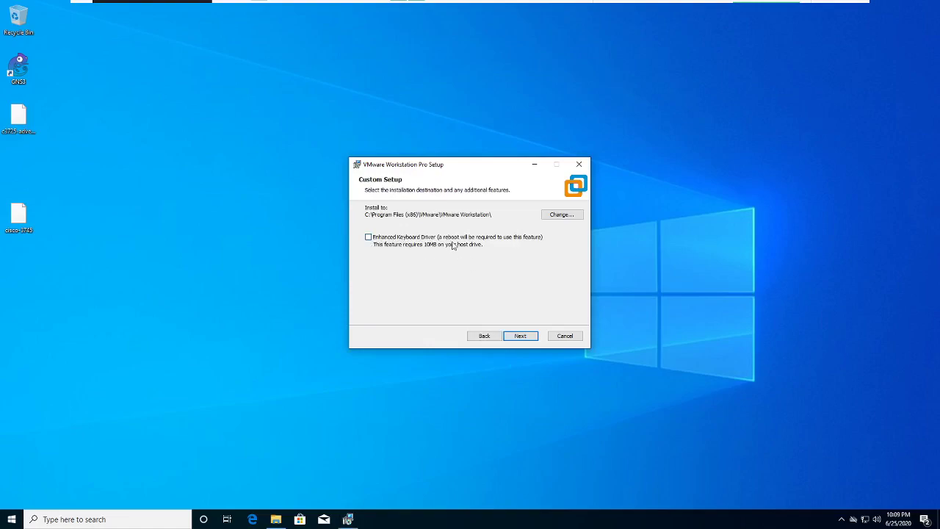
click(519, 336)
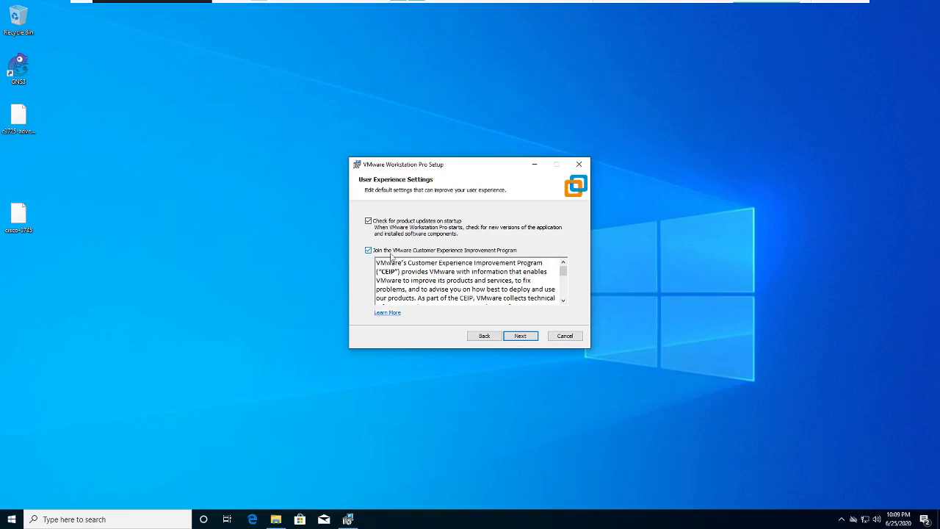
Turn off startup update checks and the Customer Experience Improvement Program, keep both shortcuts, and start installing VMware Workstation Pro
click(370, 252)
click(369, 221)
click(519, 337)
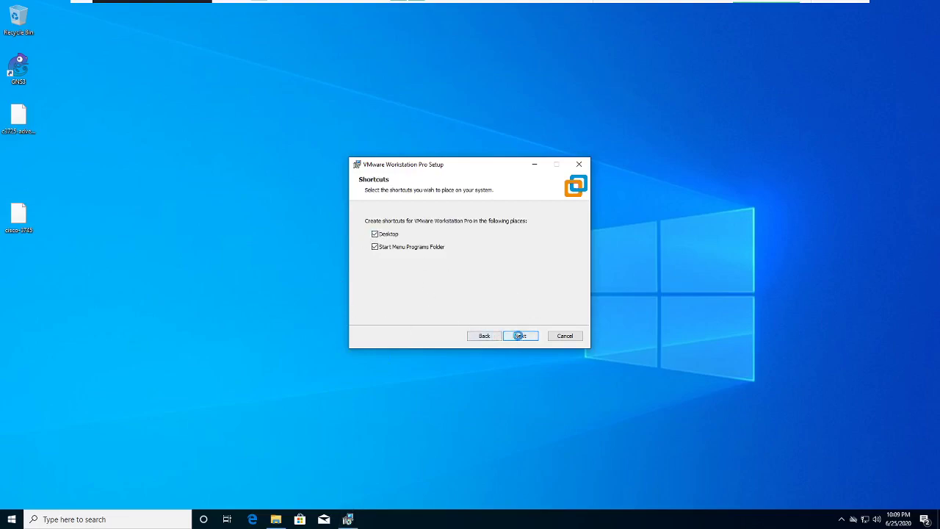
click(518, 336)
click(520, 335)
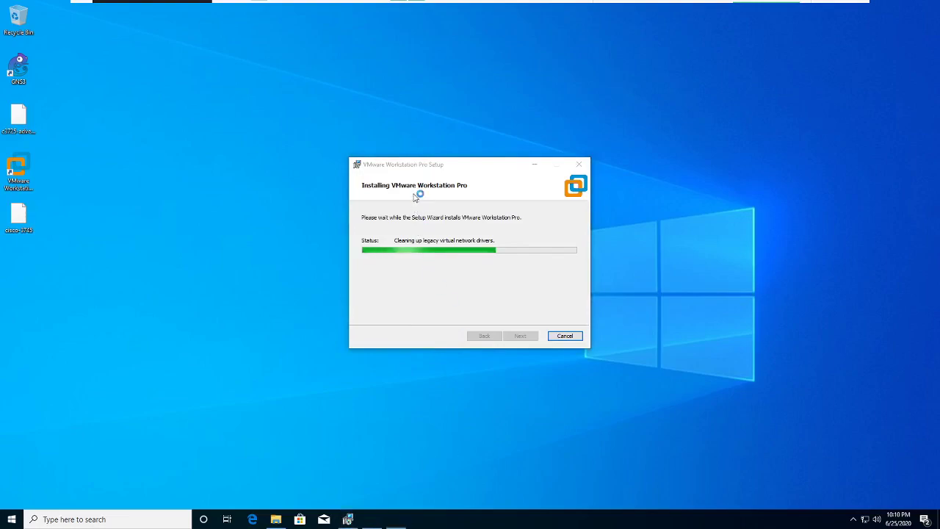
Switch to LibreOffice Impress to review the Installing GNS3 Part - 2 outline, and return to the running installation
drag(420, 165, 443, 143)
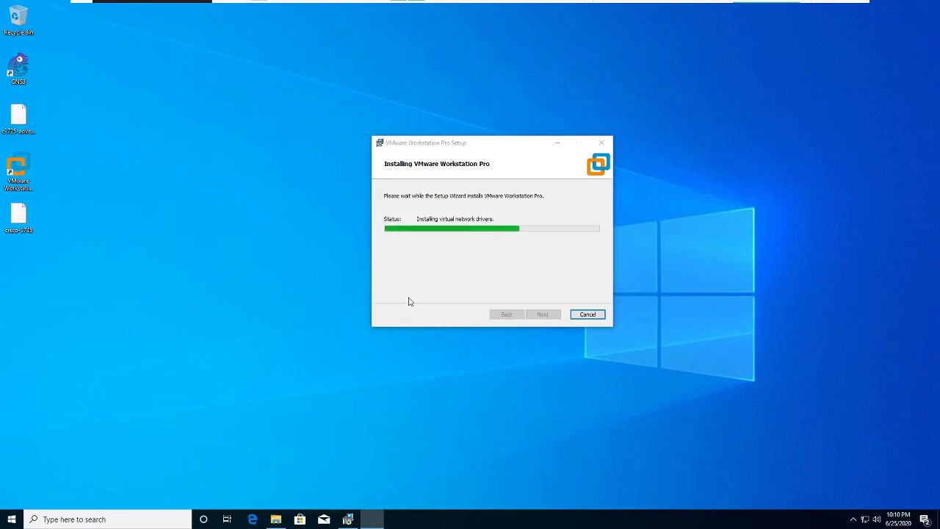
key(alt+Tab)
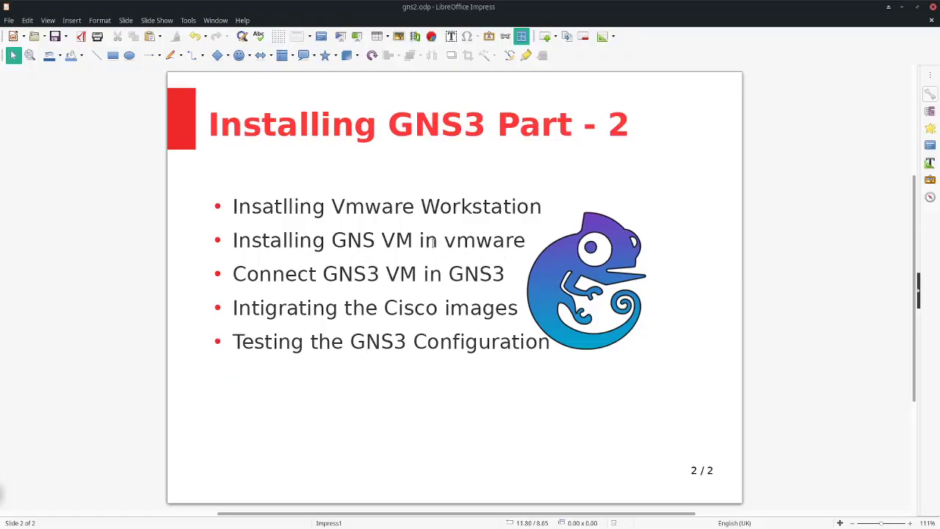
click(901, 9)
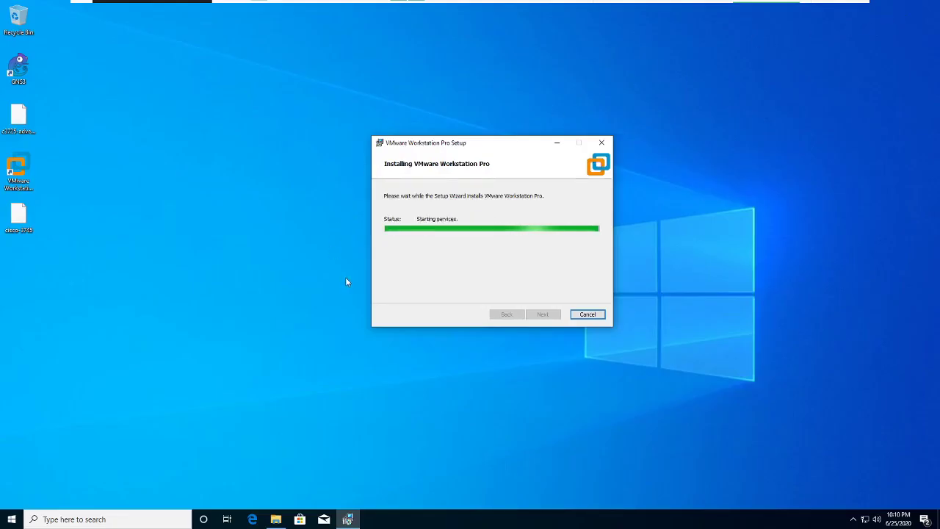
Extract the GNS3.VM.VMware.Workstation.2.2.10 archive into its default folder in Downloads, and finish the VMware Workstation Pro setup wizard
click(275, 519)
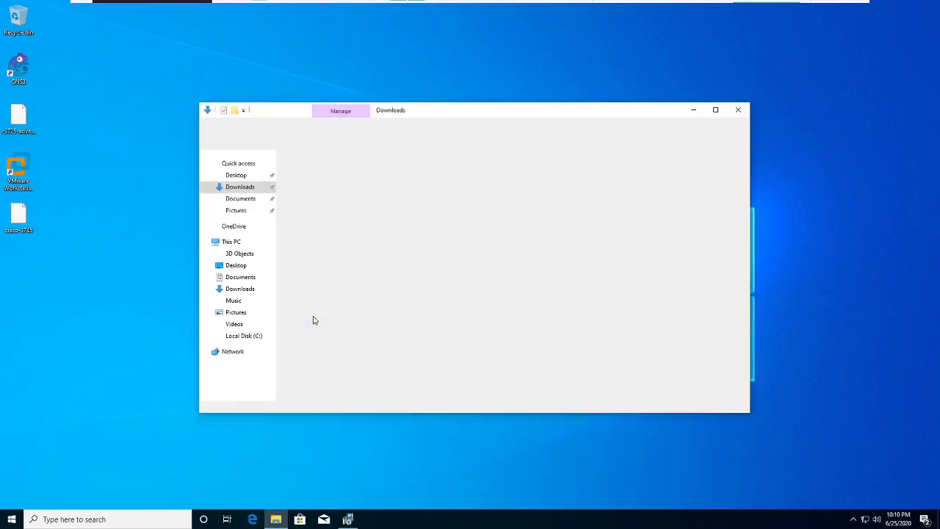
click(321, 221)
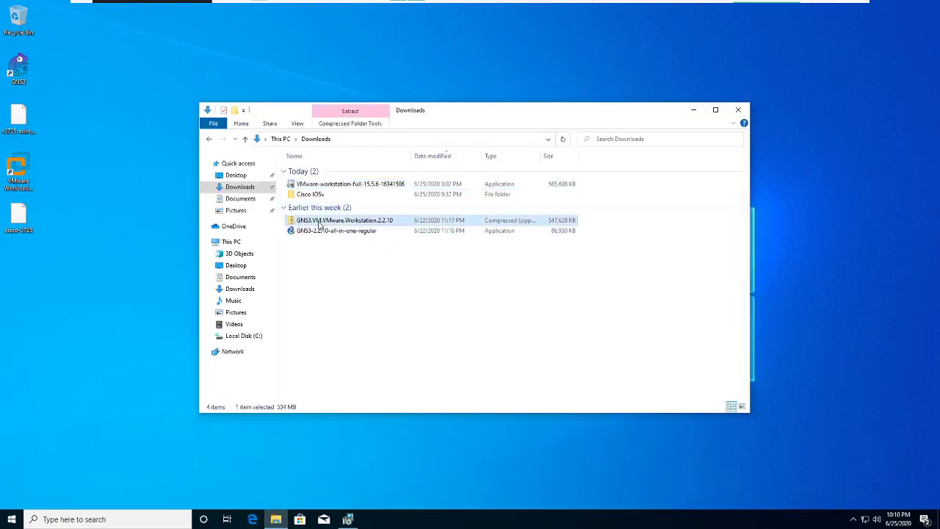
right_click(319, 221)
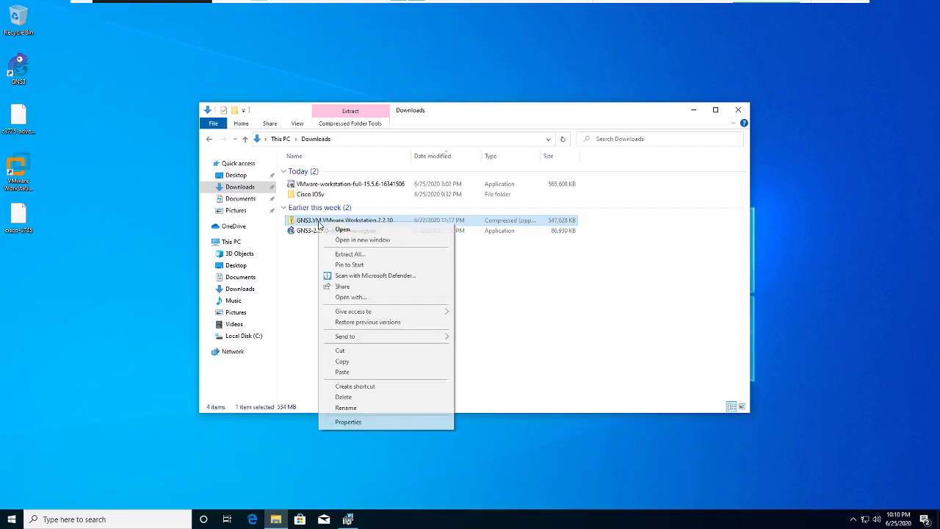
click(355, 256)
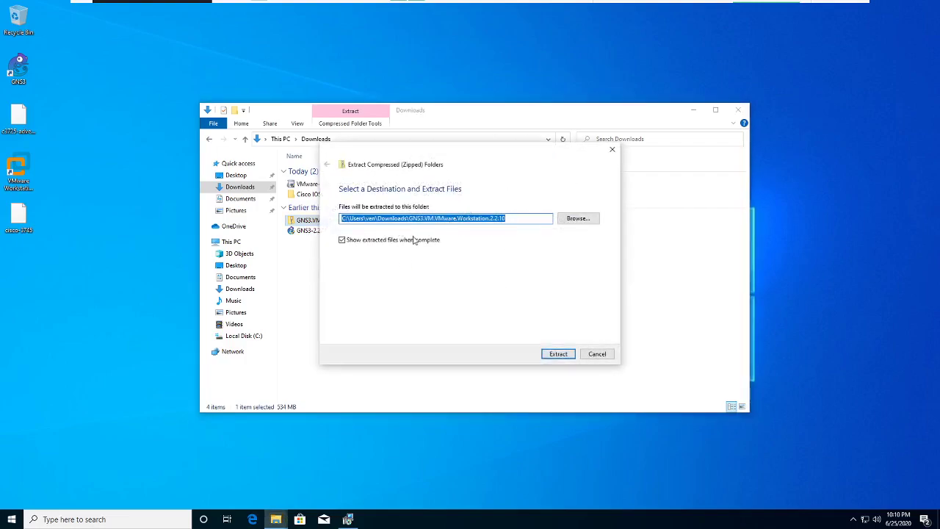
click(558, 354)
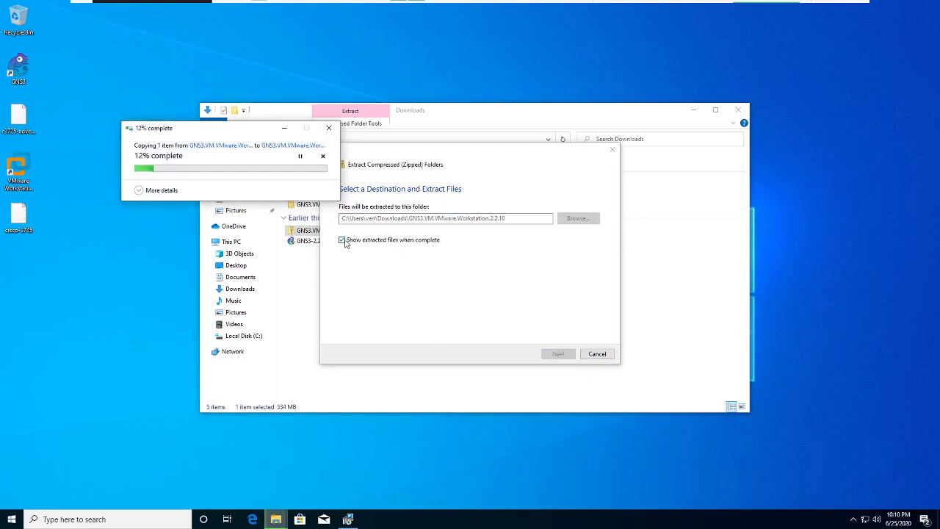
click(348, 520)
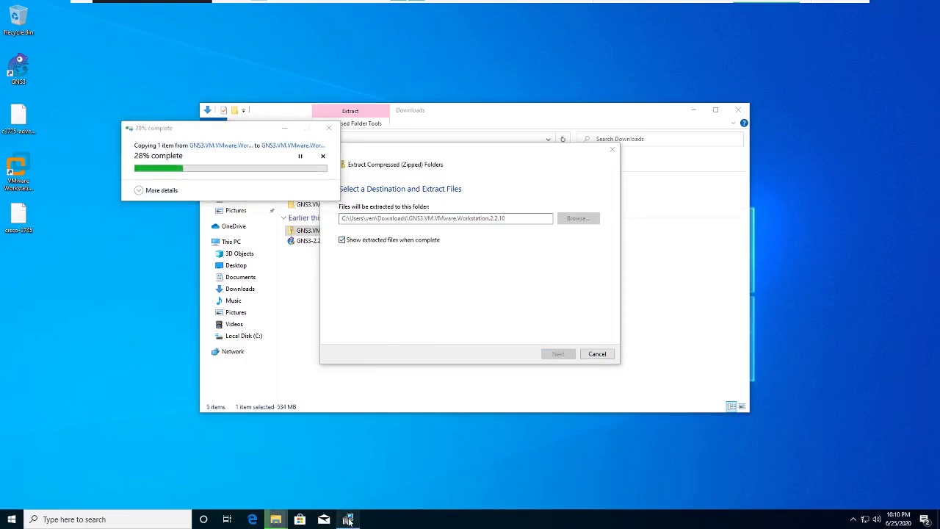
click(586, 314)
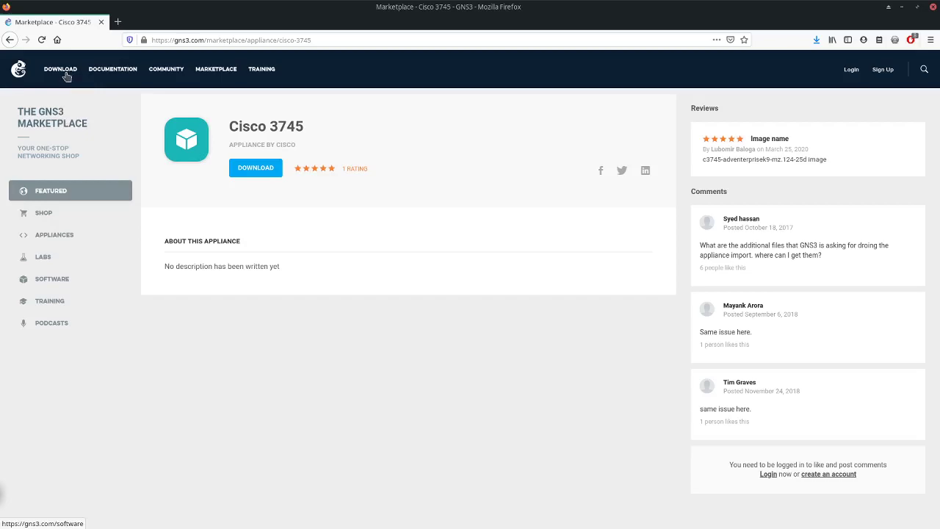
View the GNS3 software page in Firefox to locate the Download VM for GNS3 link, and minimize the browser
click(64, 75)
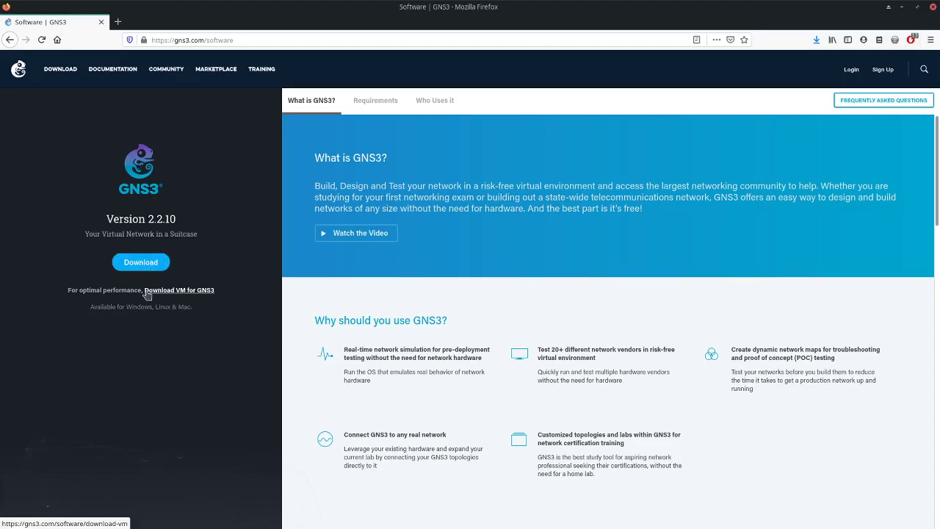
click(903, 13)
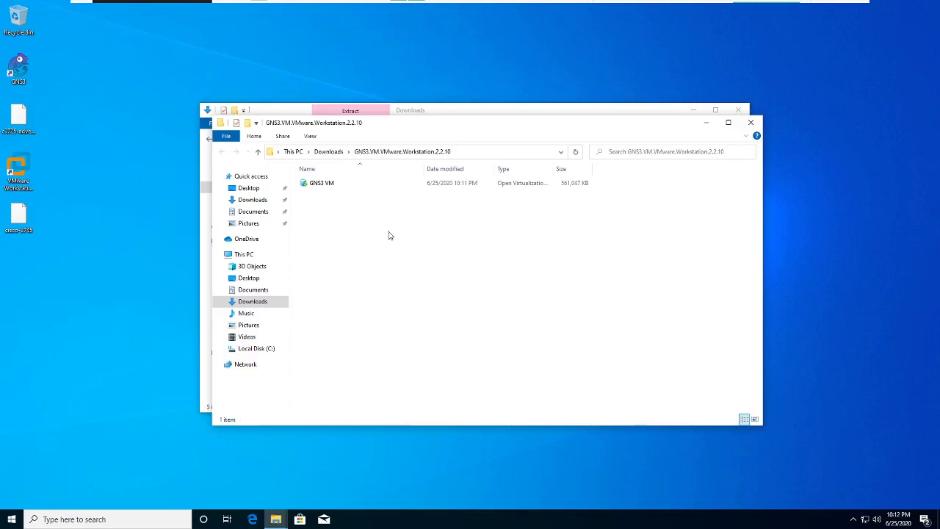
Close the extracted files window, locate the GNS3.VM.VMware.Workstation.2.2.10 folder in Downloads, and close File Explorer
click(750, 122)
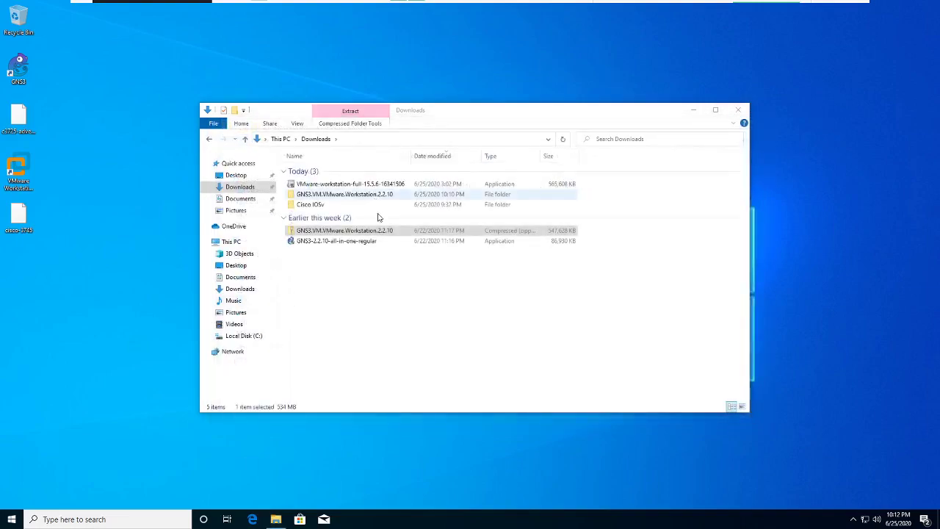
click(323, 194)
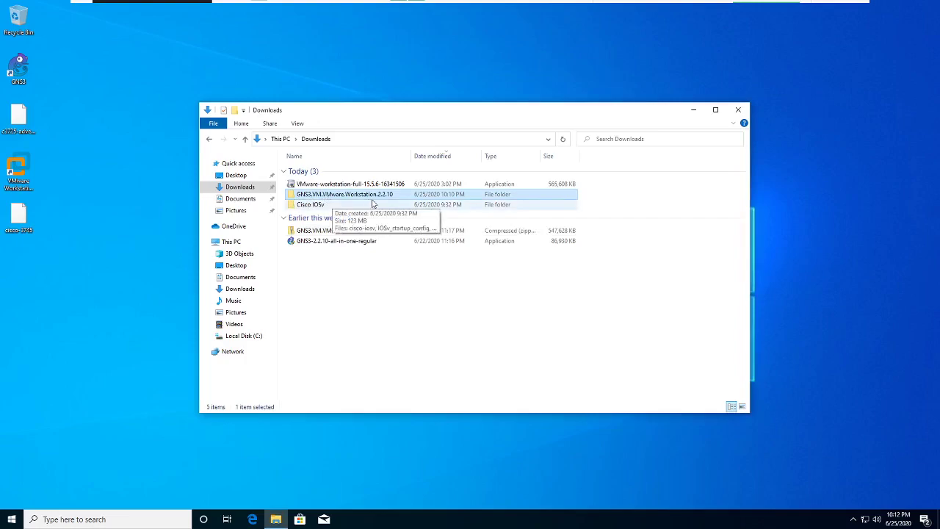
click(738, 109)
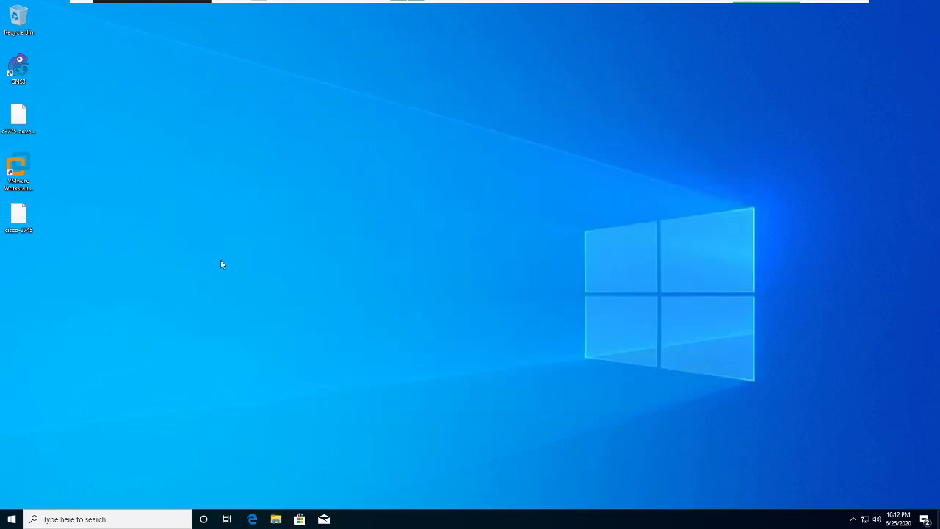
Launch VMware Workstation 15 from the desktop and activate the 30-day trial with administrator permission
double_click(19, 170)
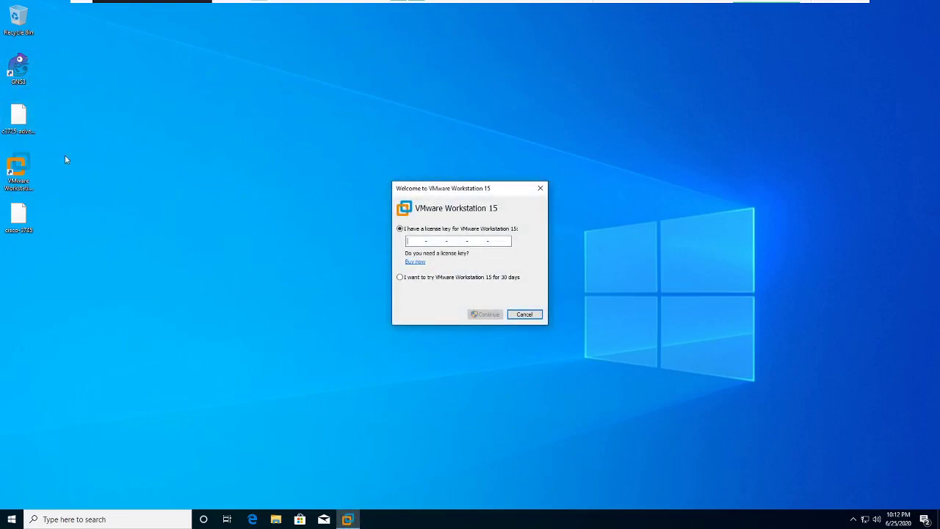
click(400, 277)
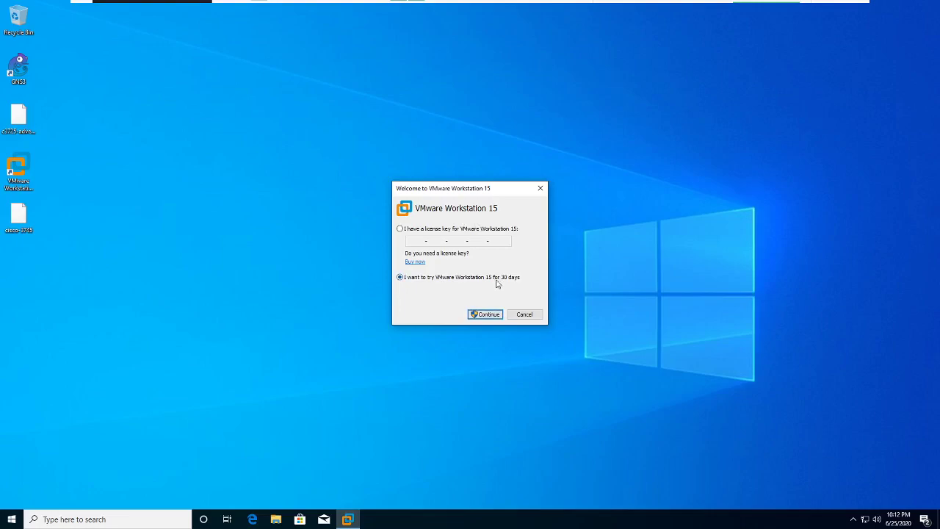
click(482, 313)
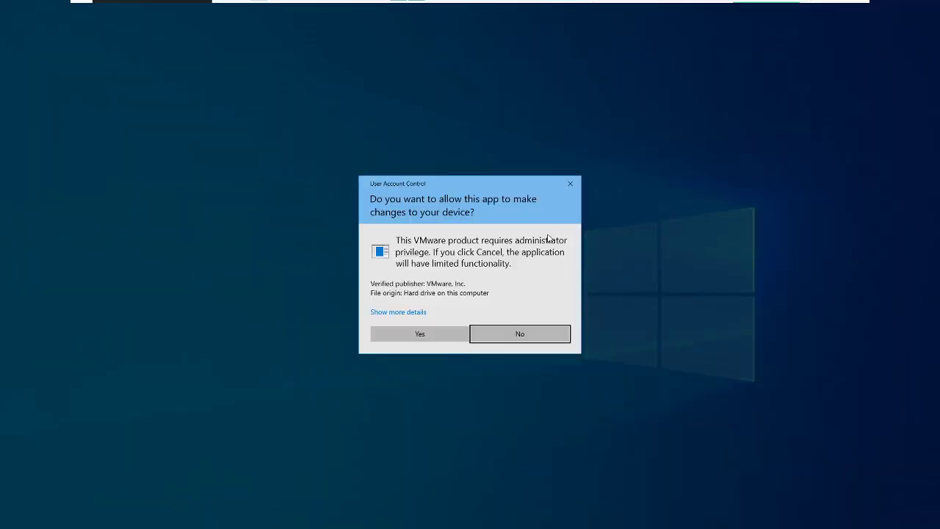
click(449, 335)
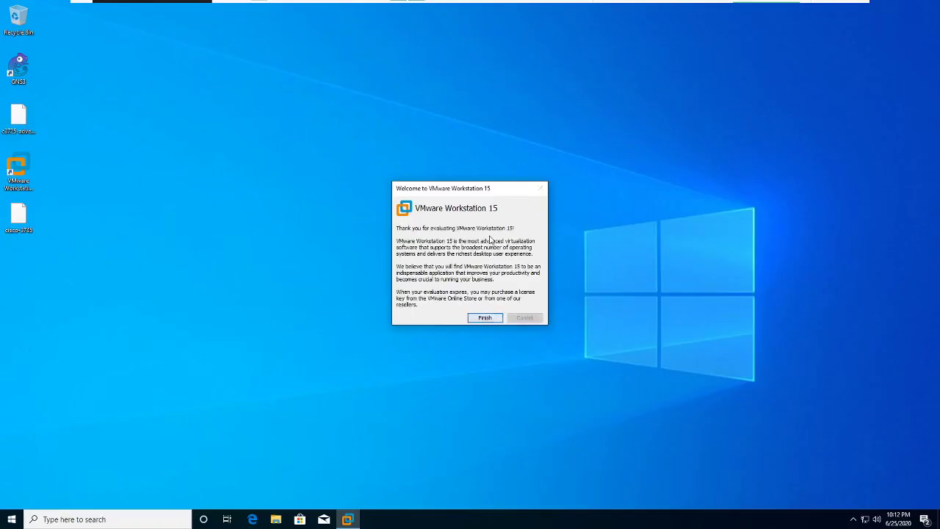
click(485, 318)
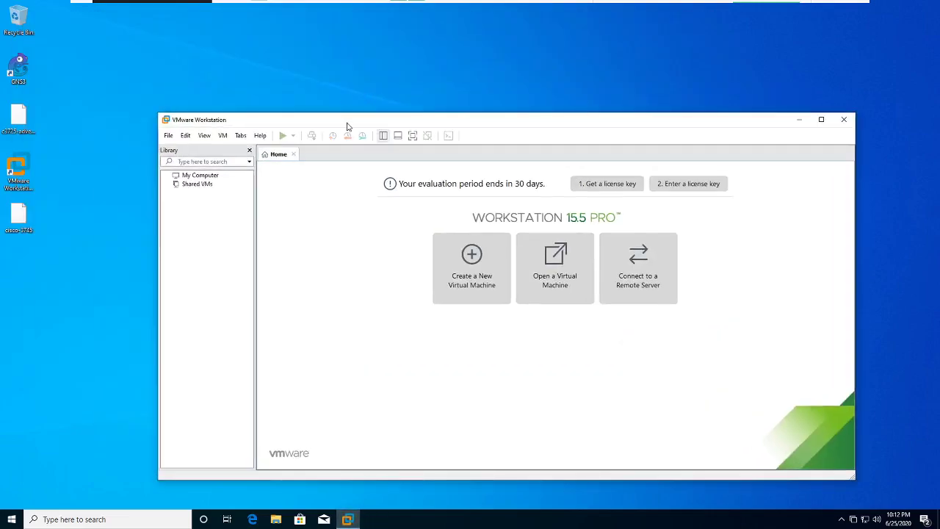
drag(347, 125, 298, 82)
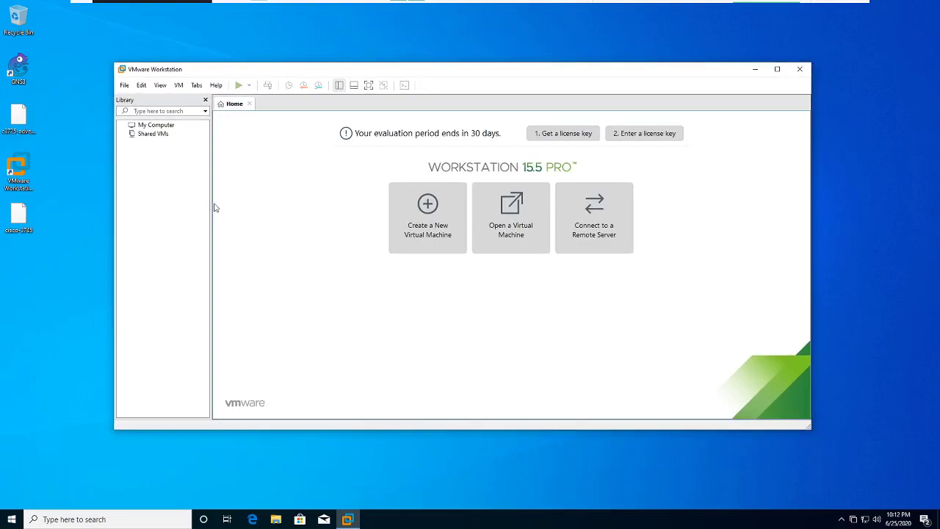
Open the GNS3 VM file from the GNS3.VM.VMware.Workstation.2.2.10 folder in Downloads as a virtual machine
click(511, 220)
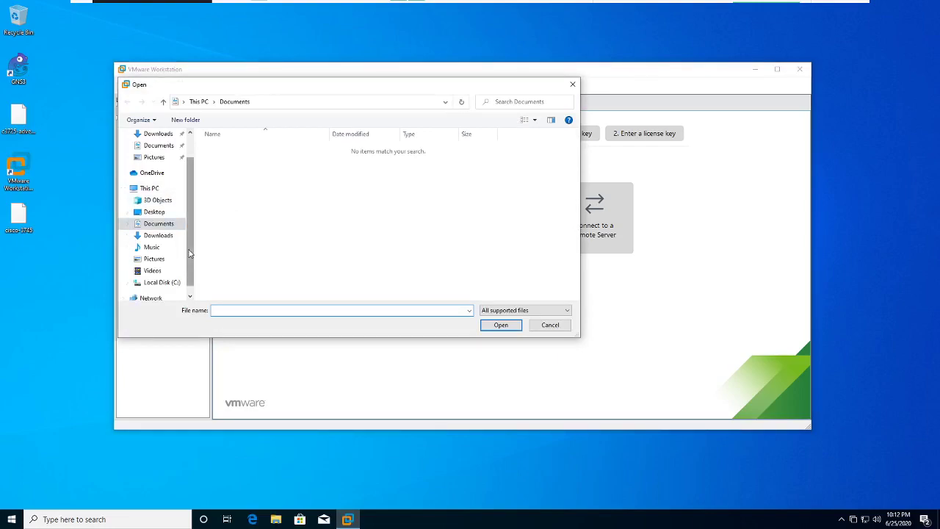
click(162, 138)
click(236, 164)
double_click(236, 163)
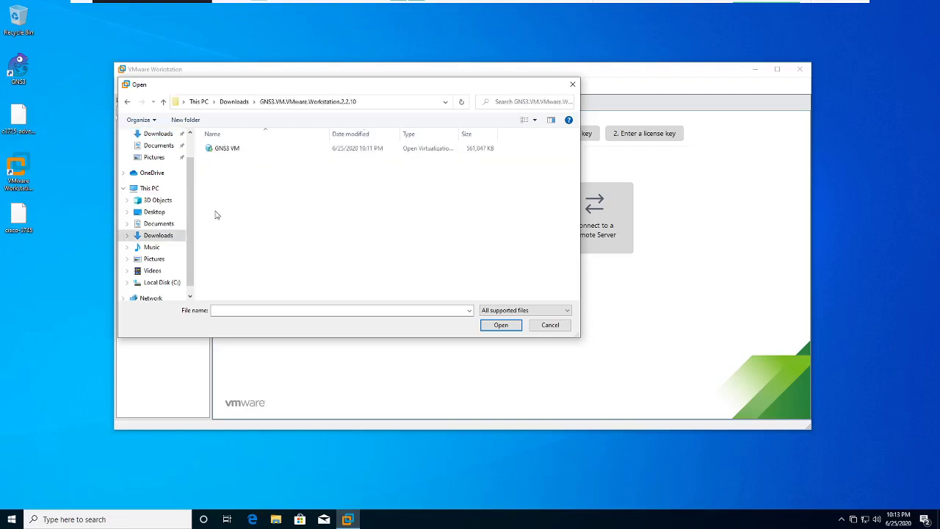
click(230, 150)
drag(461, 134, 499, 135)
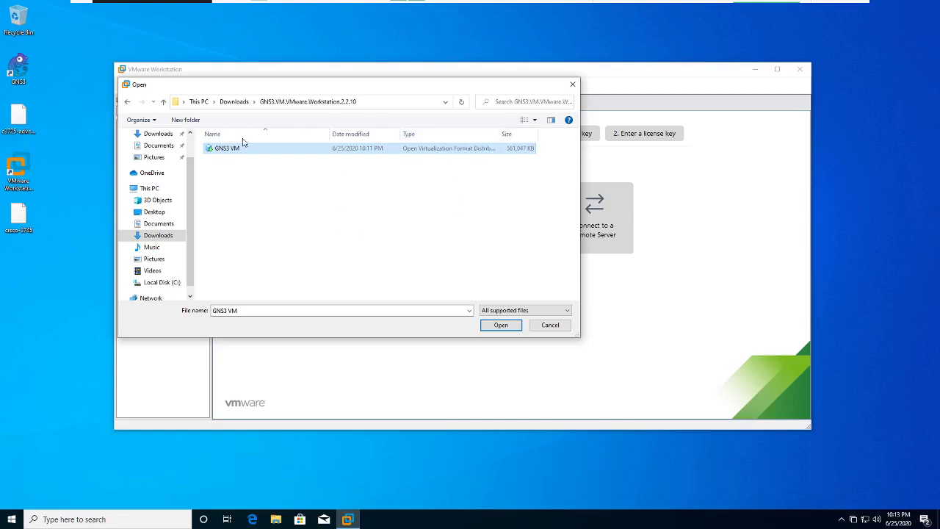
click(503, 327)
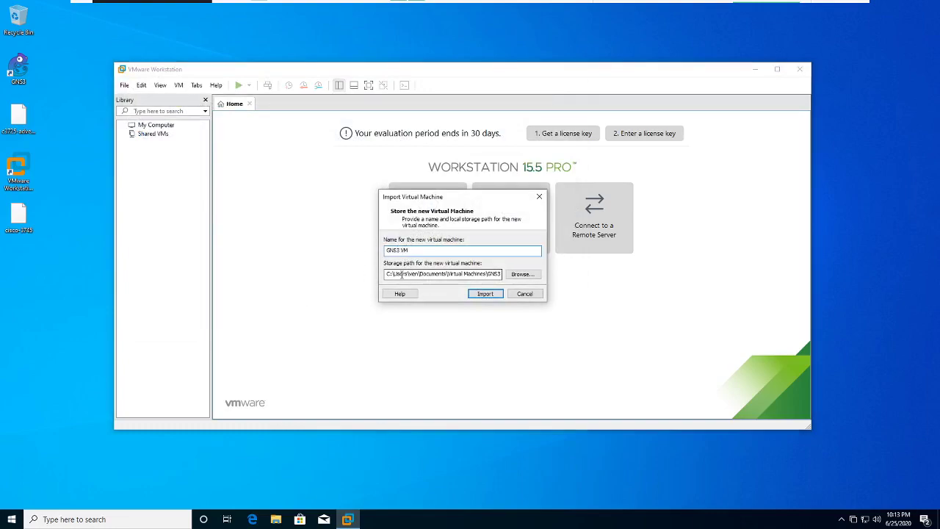
Review the name and storage path for the new virtual machine, and import it as GNS3 VM with the defaults
drag(408, 273, 498, 274)
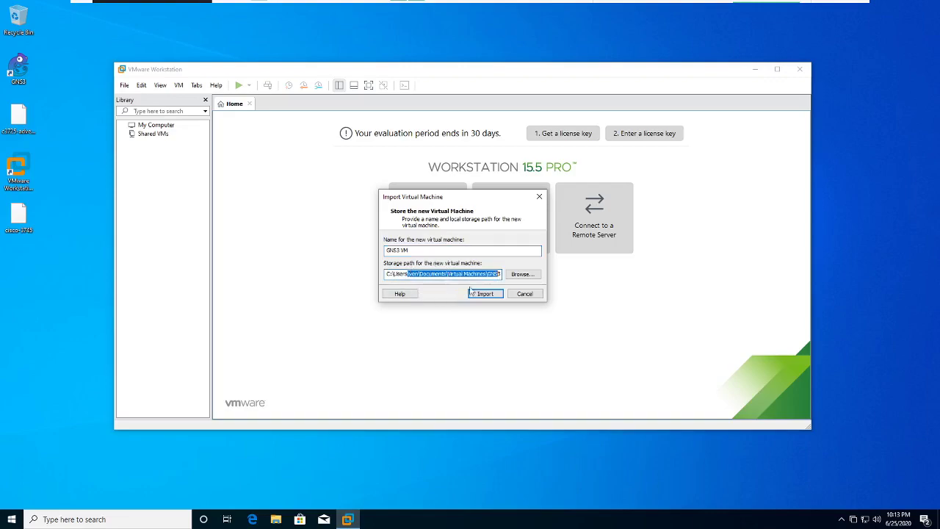
drag(497, 273, 437, 274)
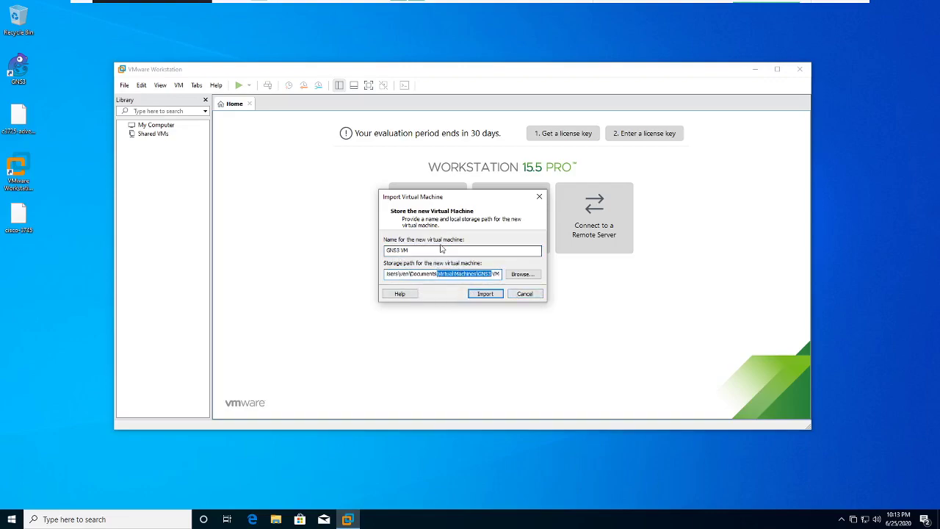
drag(459, 252, 375, 251)
click(484, 293)
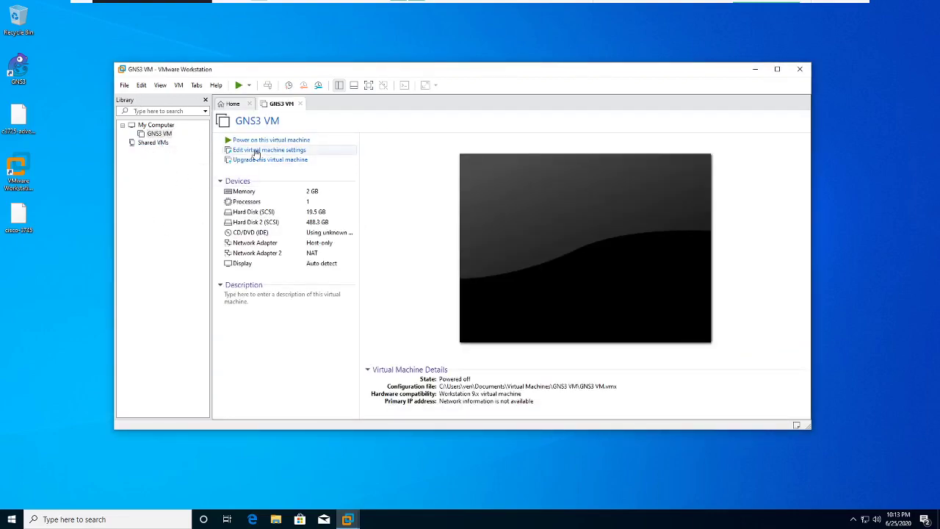
Power on the GNS3 VM, accepting the degraded performance warning, and enlarge and move the VMware Workstation window
click(266, 140)
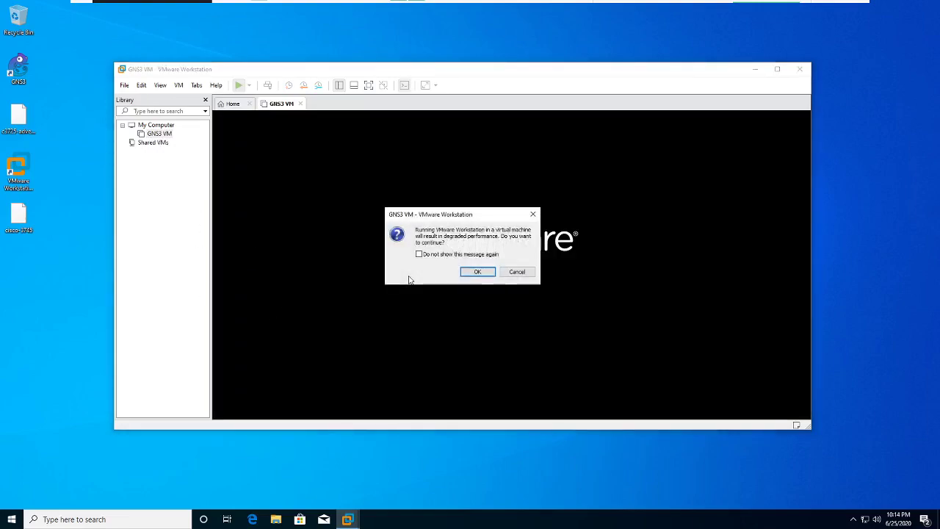
click(476, 271)
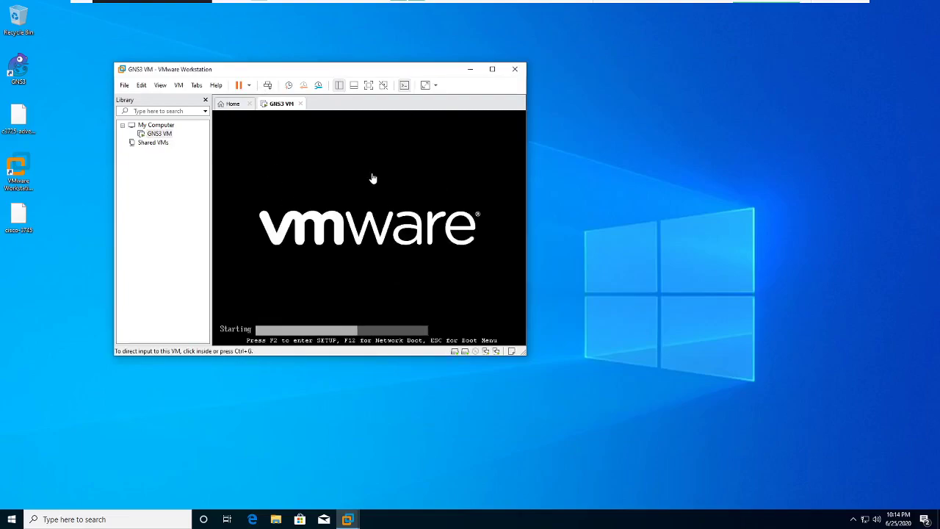
drag(523, 353, 727, 488)
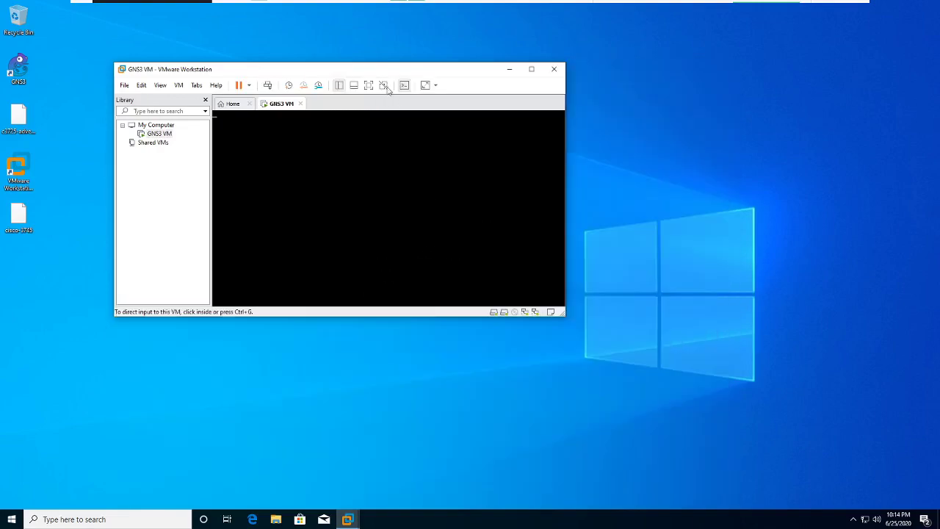
drag(379, 71, 377, 46)
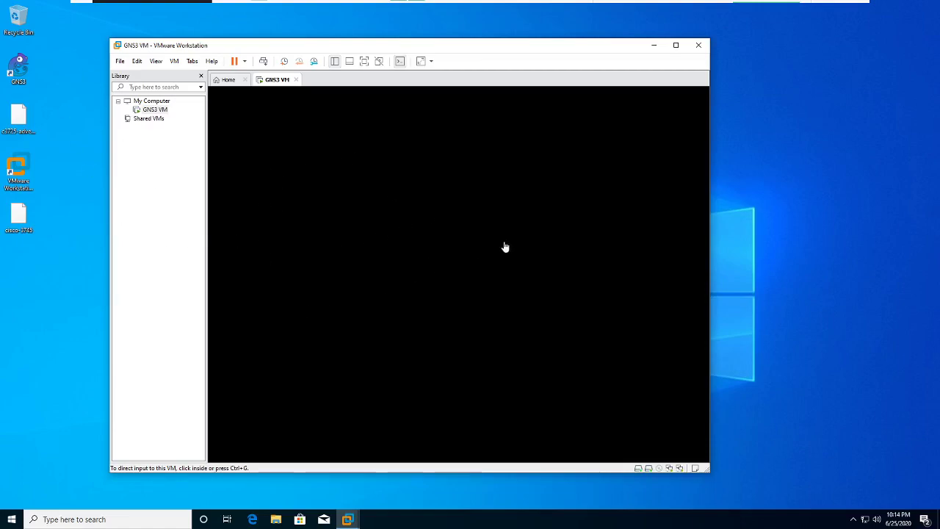
Watch the GNS3 VM boot to its server information screen, release the input capture, and minimize VMware Workstation
click(470, 254)
key(ctrl+alt)
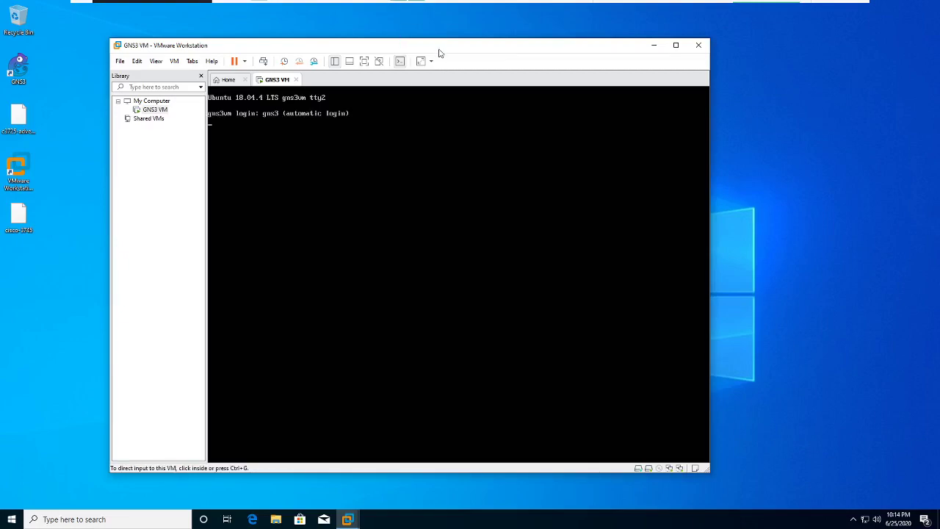
key(ctrl+g)
key(ctrl+alt)
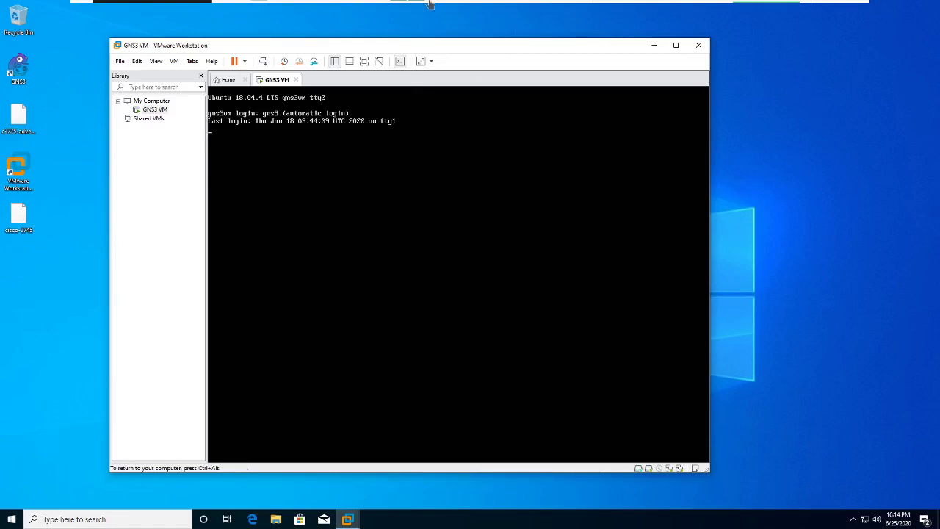
key(ctrl+g)
key(ctrl+alt)
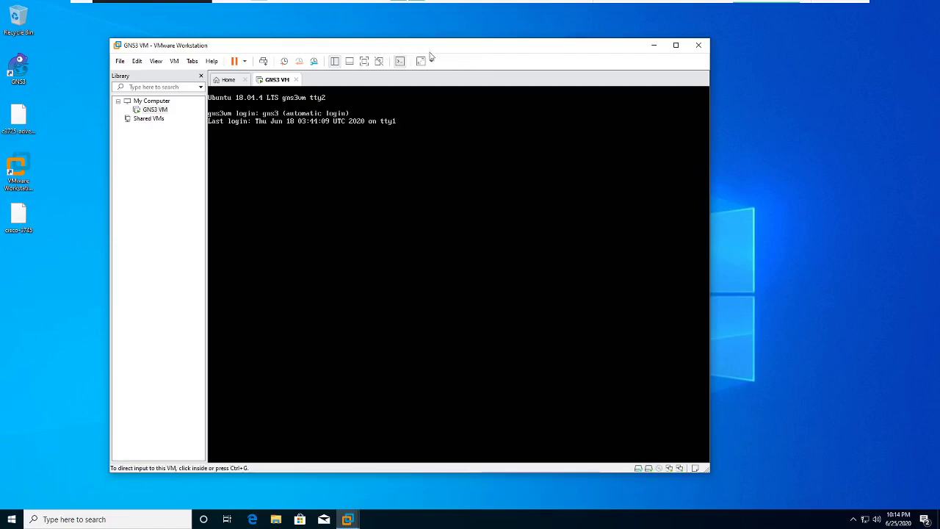
key(ctrl+g)
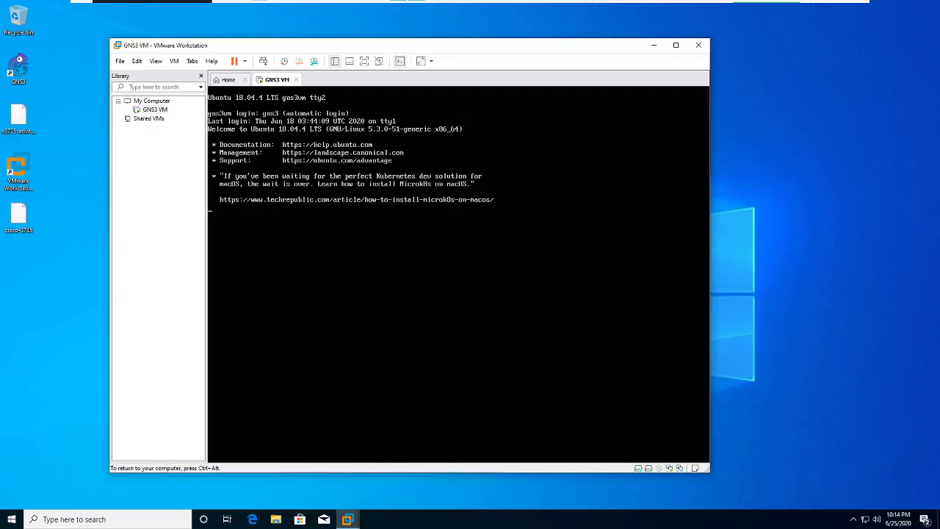
key(ctrl+alt)
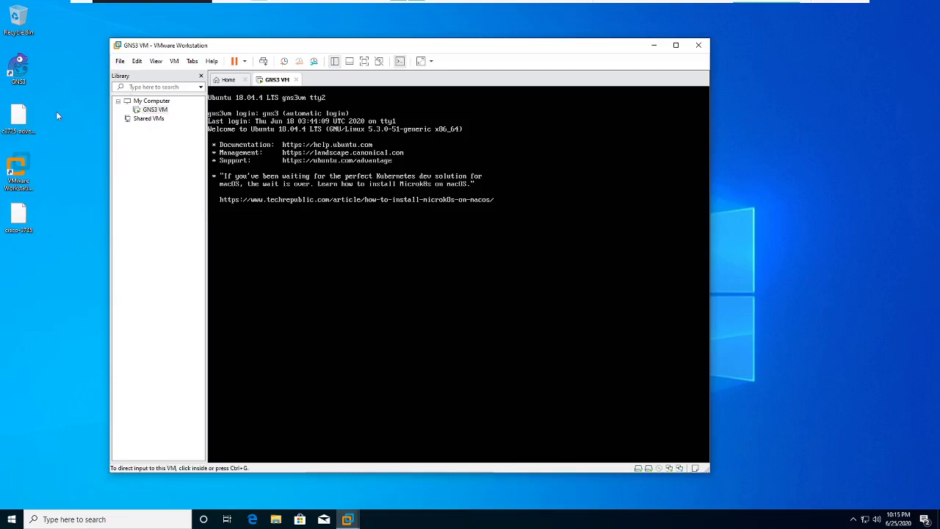
key(ctrl+g)
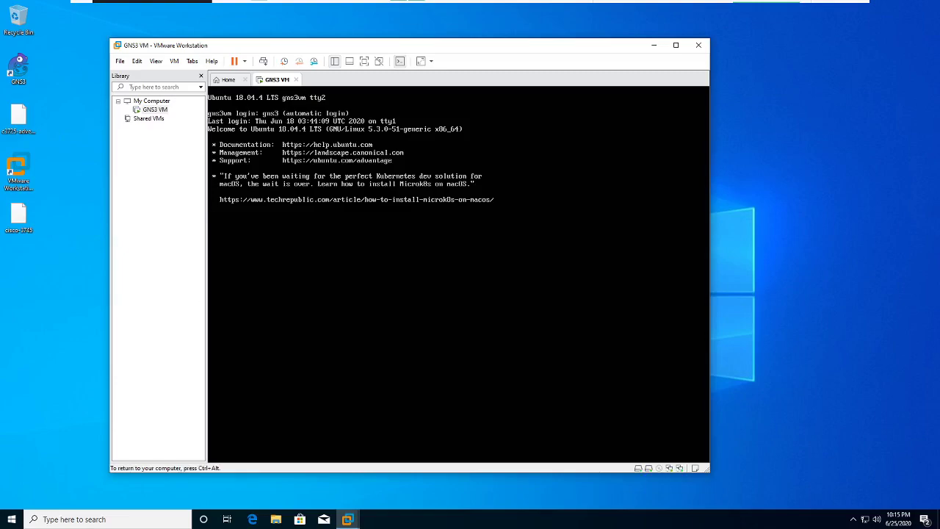
key(ctrl+alt)
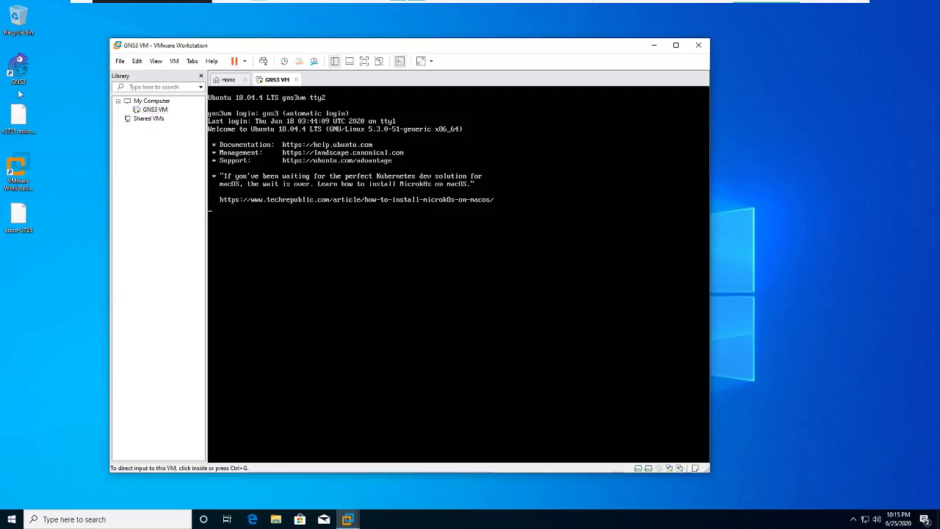
key(ctrl+g)
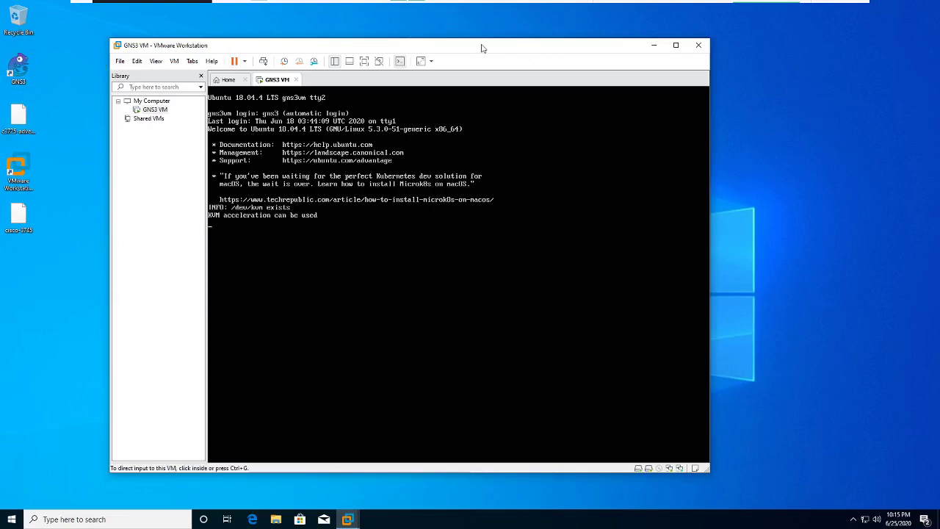
key(ctrl+alt)
key(ctrl+g)
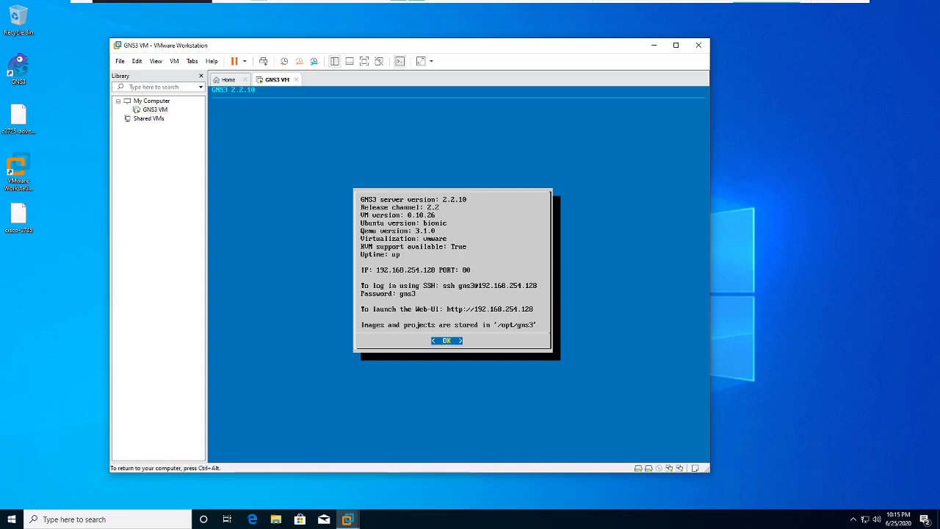
key(ctrl+alt)
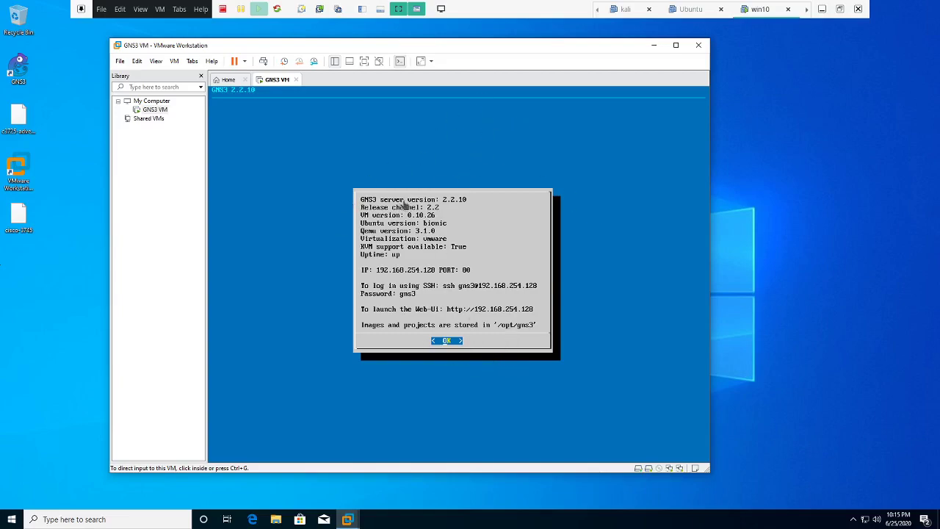
click(654, 46)
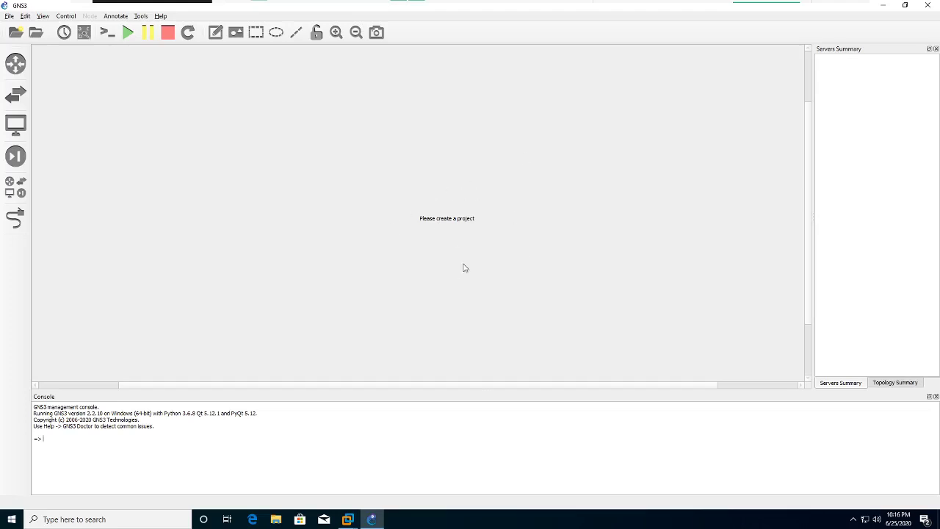
Try to create a new project named gns_vm in GNS3
click(16, 33)
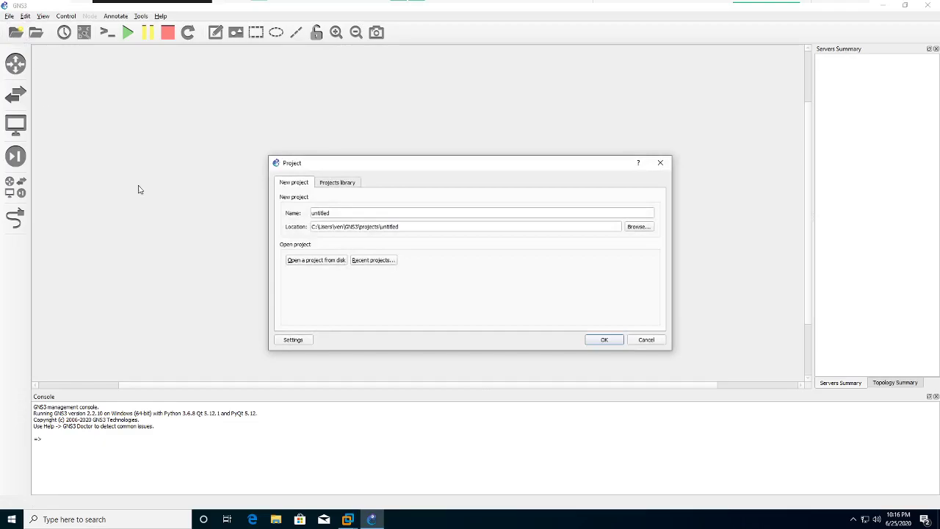
double_click(350, 214)
text(gns_vm)
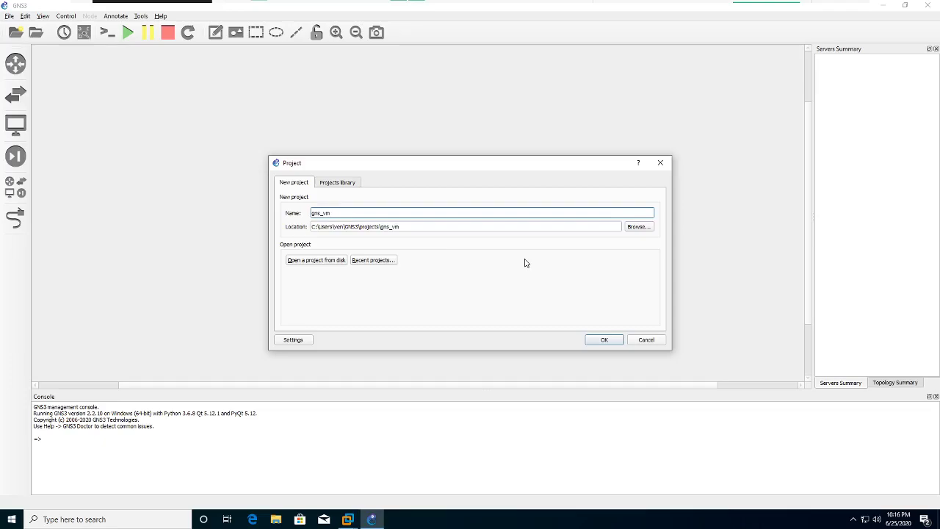
click(587, 340)
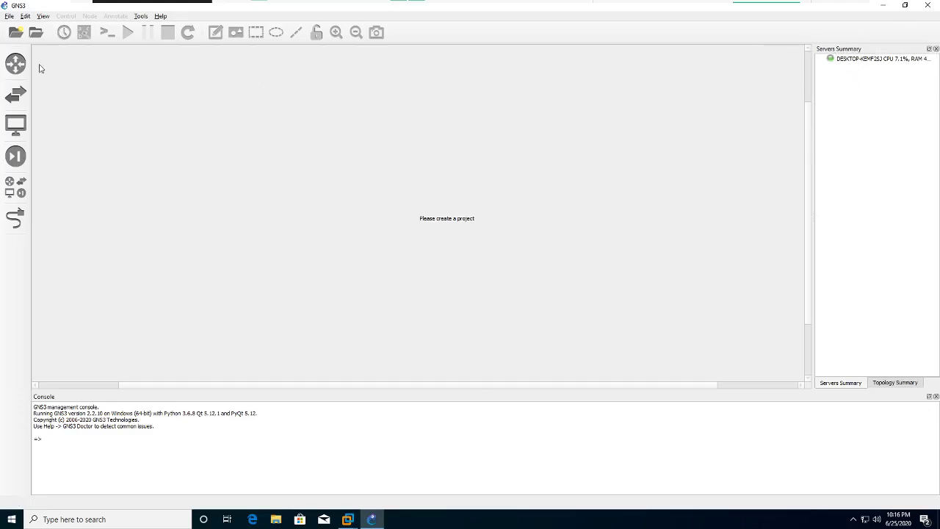
Enable the GNS3 VM in the GNS3 preferences with VMware Workstation / Player (recommended) as the virtualization engine
click(24, 16)
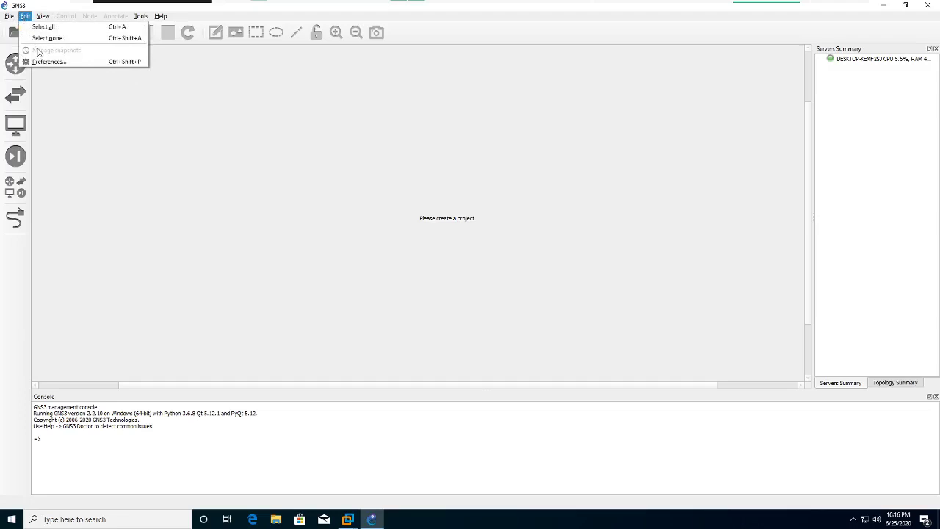
click(27, 18)
click(28, 19)
click(44, 63)
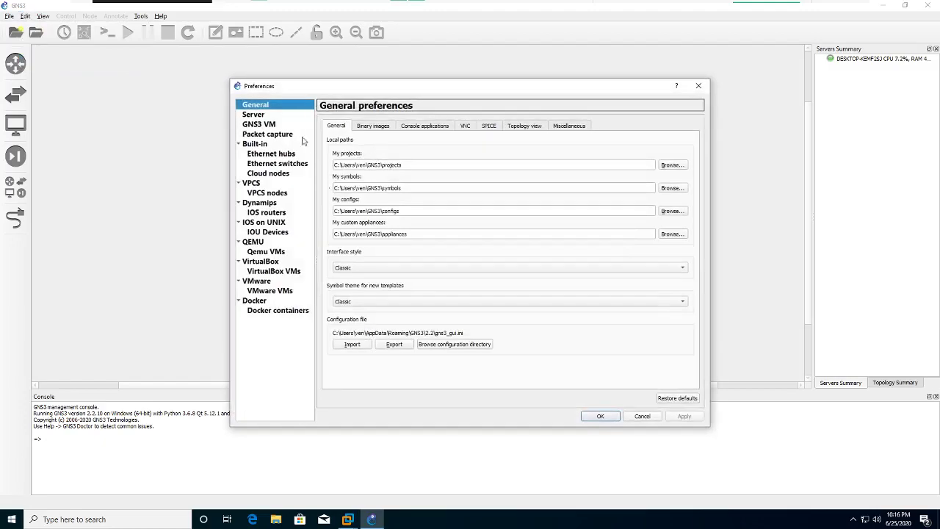
click(258, 125)
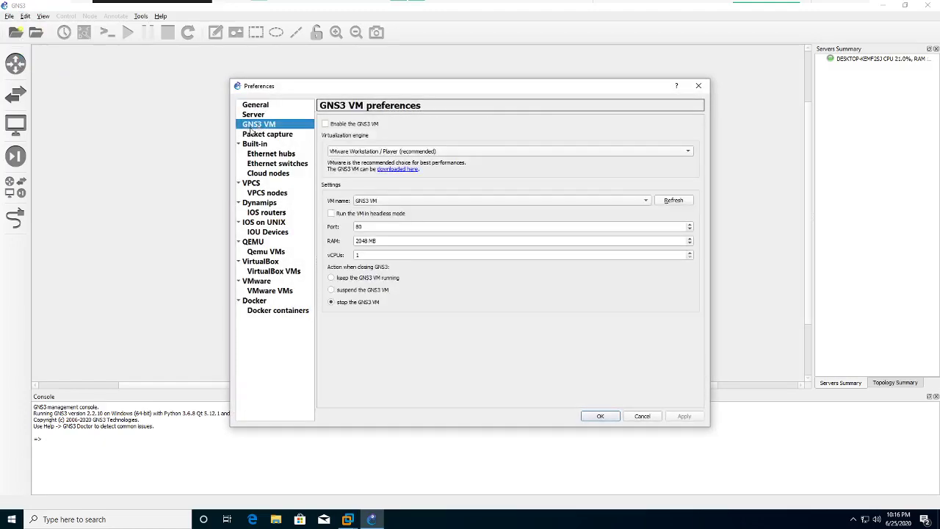
click(325, 125)
click(372, 153)
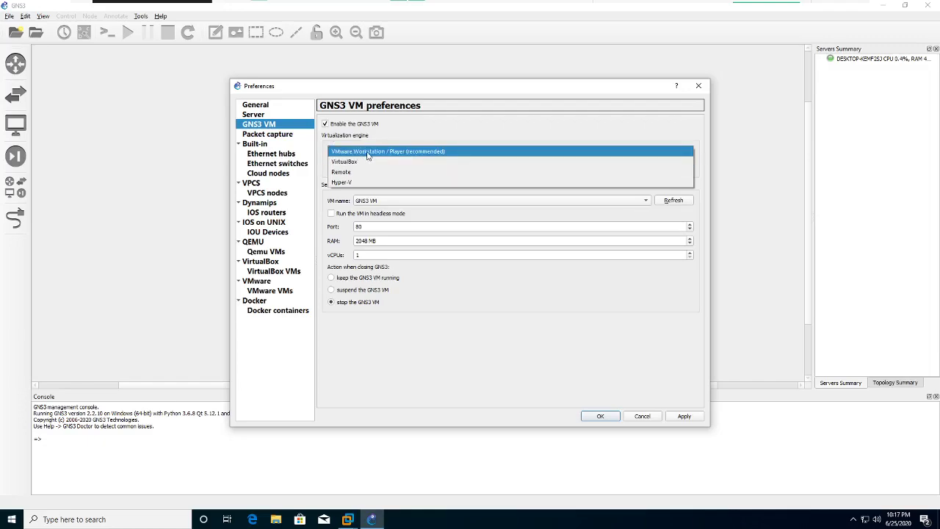
click(433, 152)
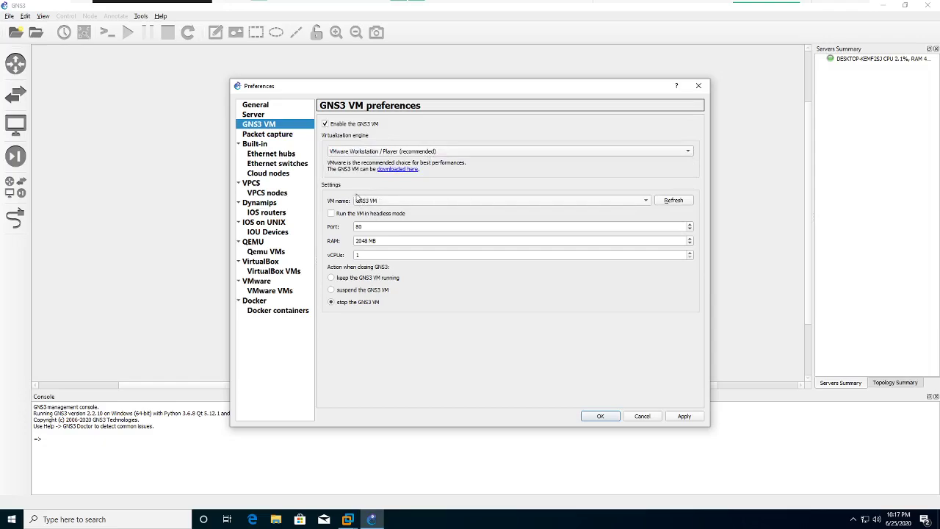
Review the GNS3 VM's port, RAM and vCPUs settings, and apply the preferences with the defaults of 80, 2048 MB and 1
double_click(359, 227)
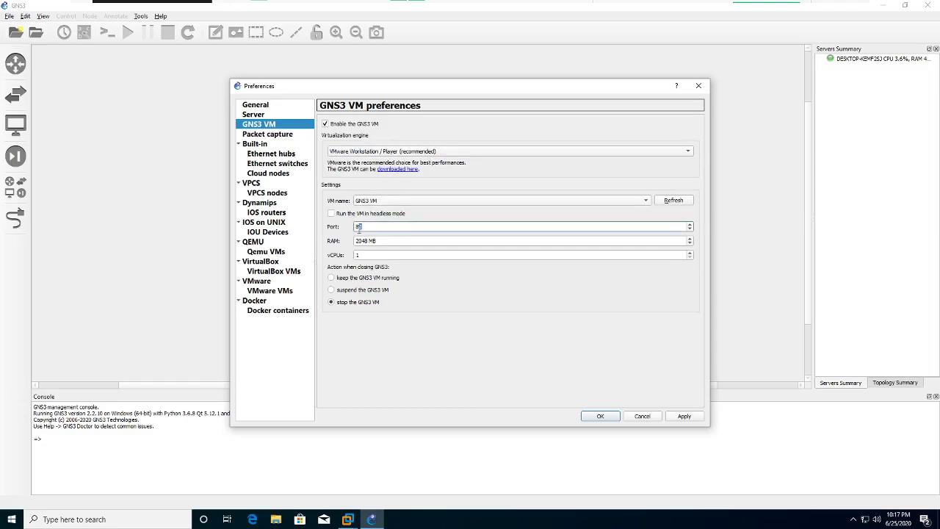
drag(384, 241, 343, 244)
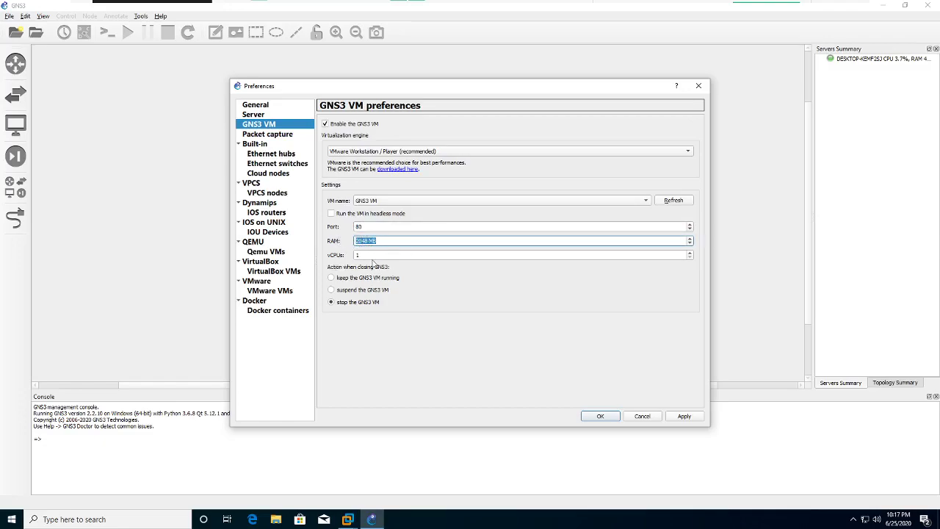
click(372, 256)
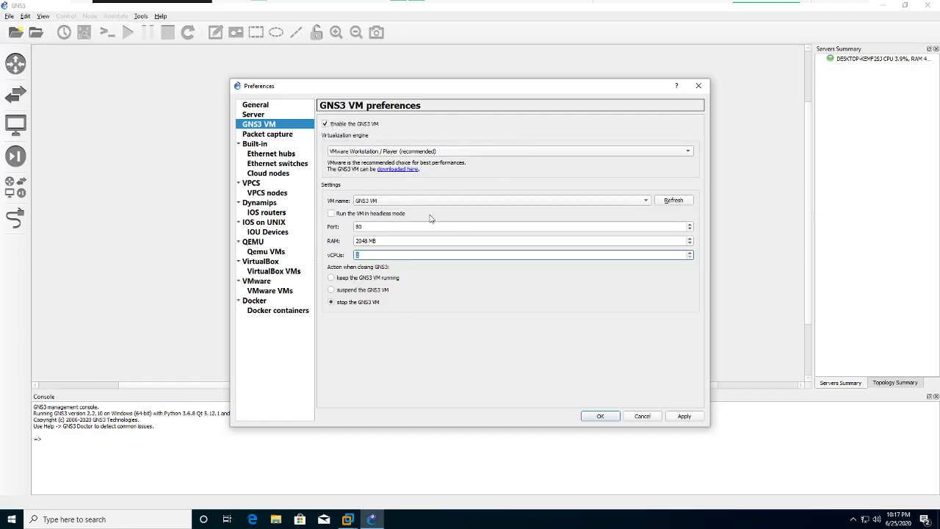
click(681, 417)
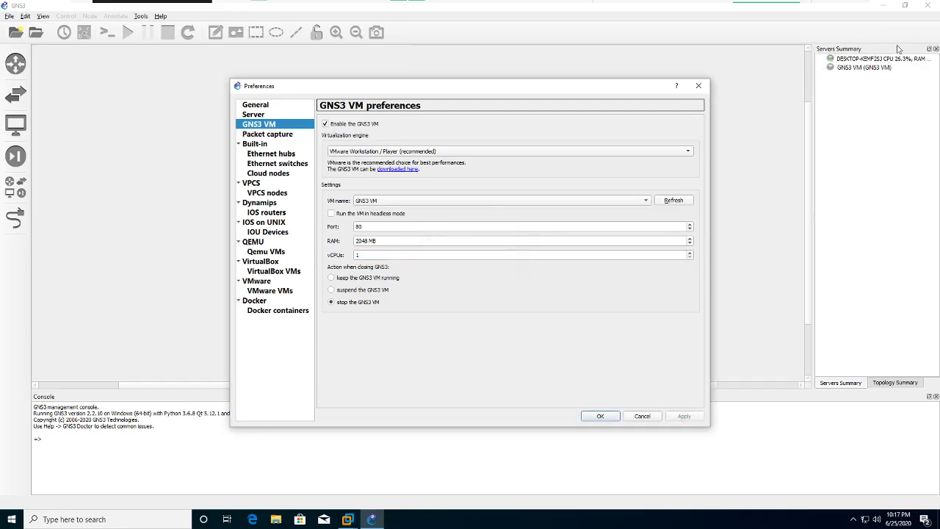
click(600, 417)
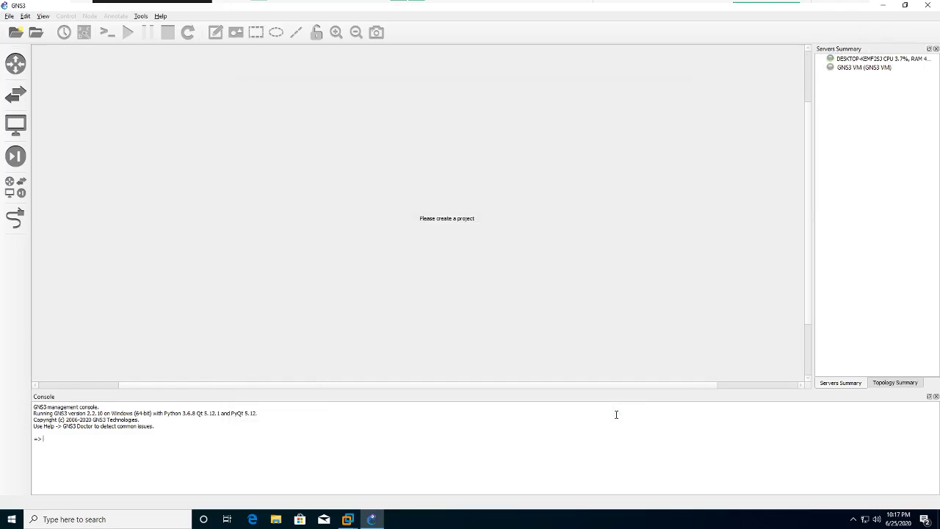
Select the GNS3 VM in the servers summary, list the router templates and try to place a c3725 router without a project
click(839, 71)
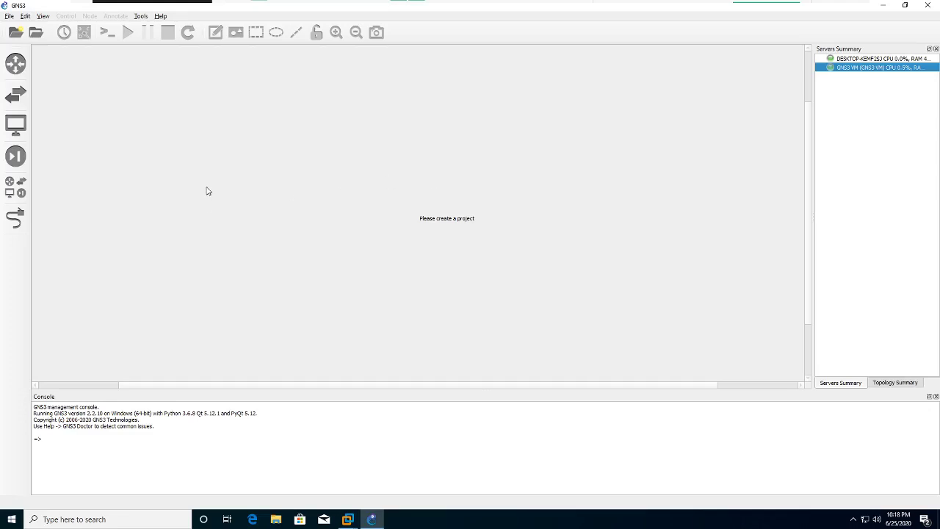
click(21, 67)
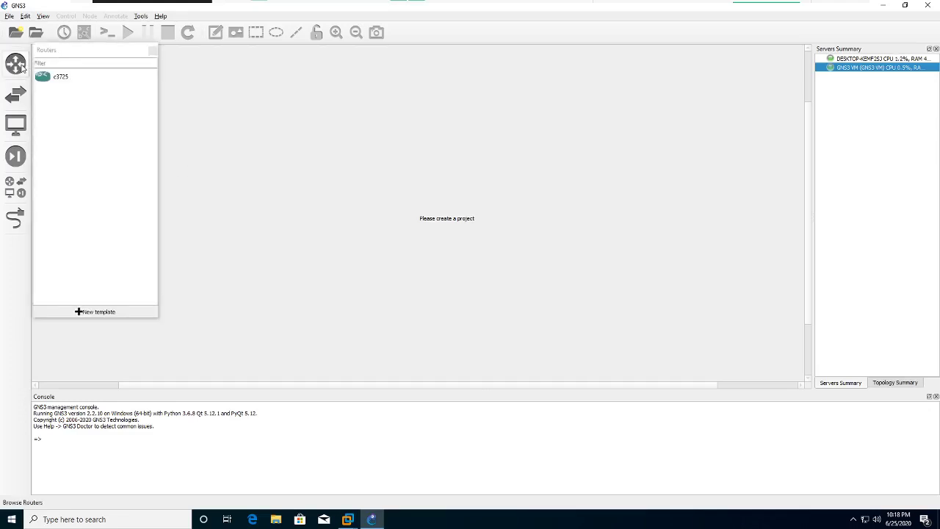
drag(54, 81, 345, 130)
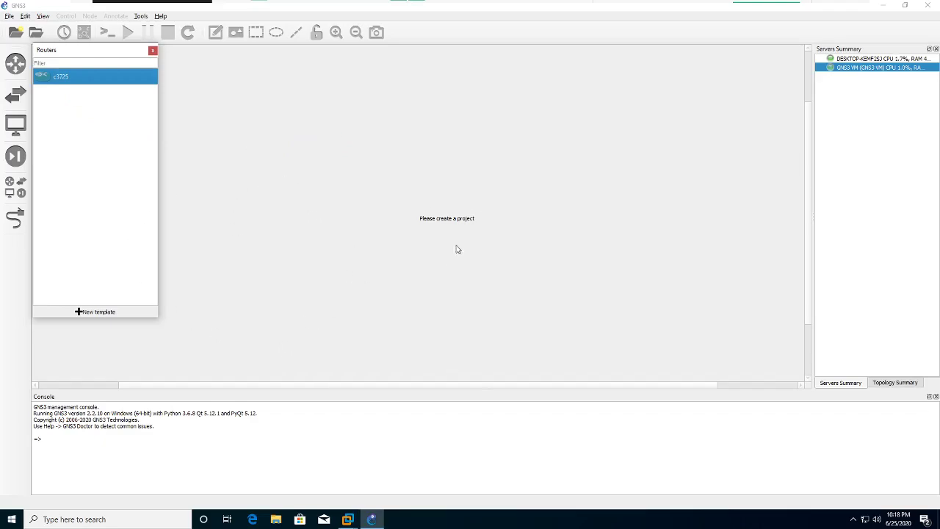
click(16, 31)
click(646, 340)
click(36, 33)
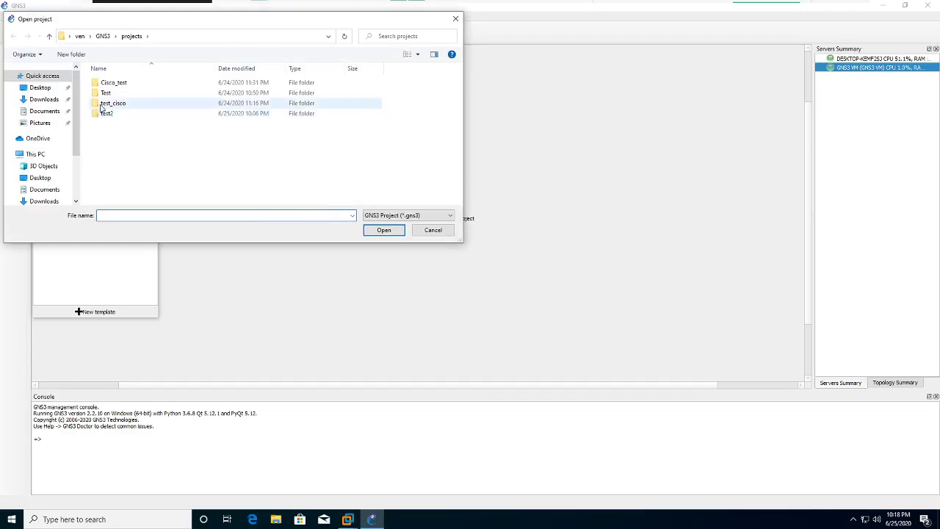
click(114, 119)
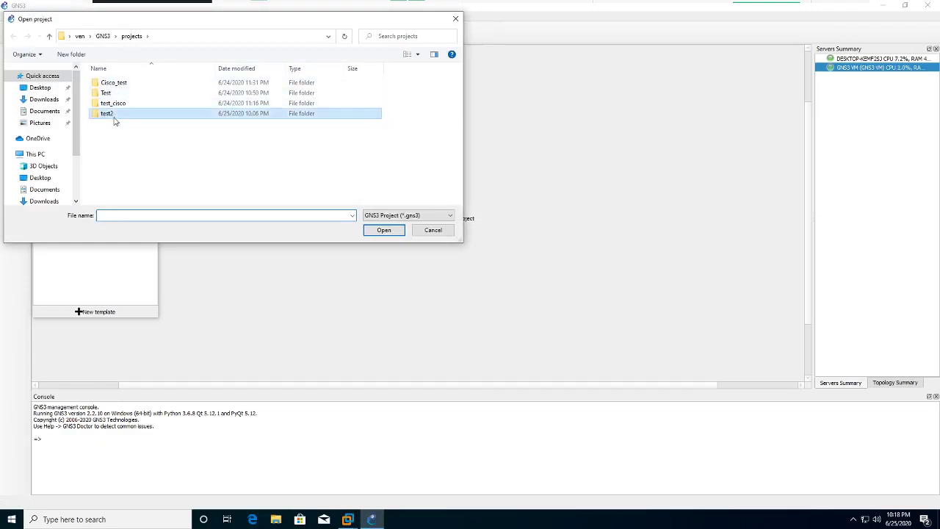
click(431, 232)
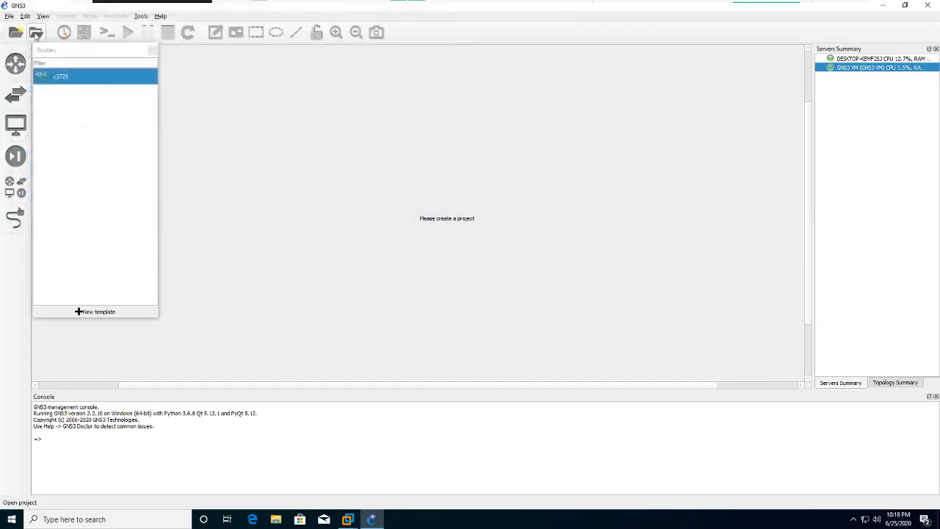
click(36, 33)
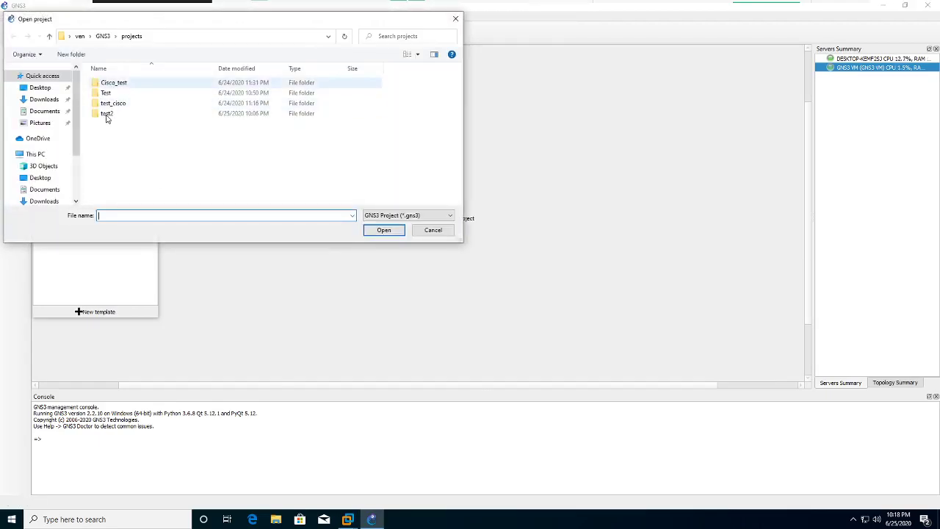
click(433, 230)
Create a new project named gns_vm and place a c3725 router in the upper middle of the workspace
click(16, 32)
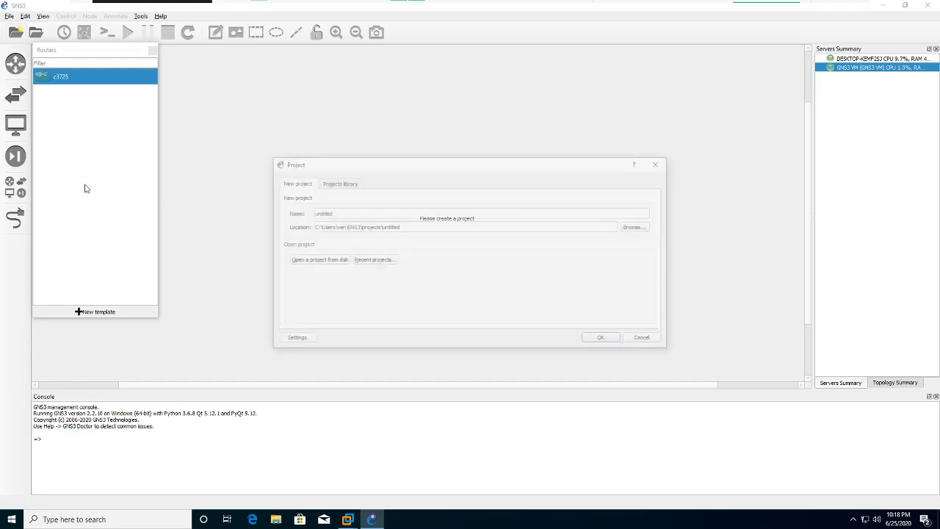
text(gns_vm)
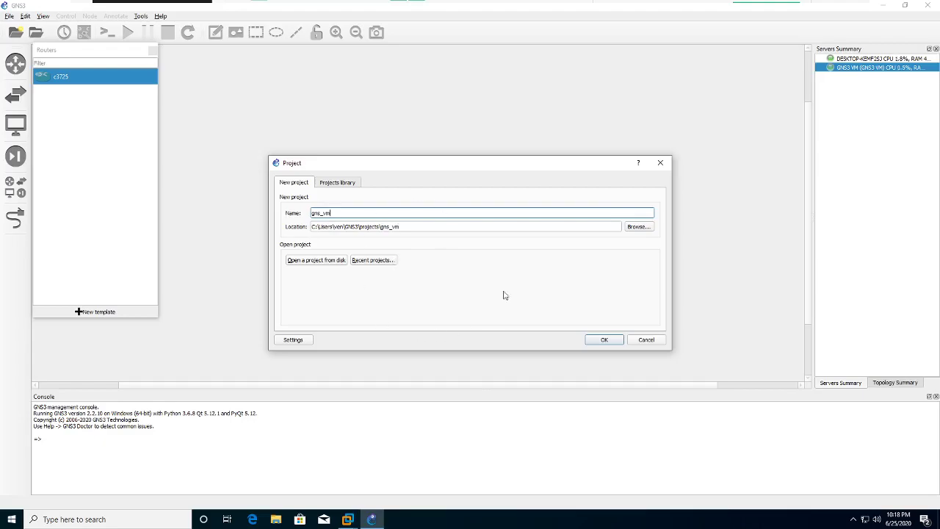
click(618, 341)
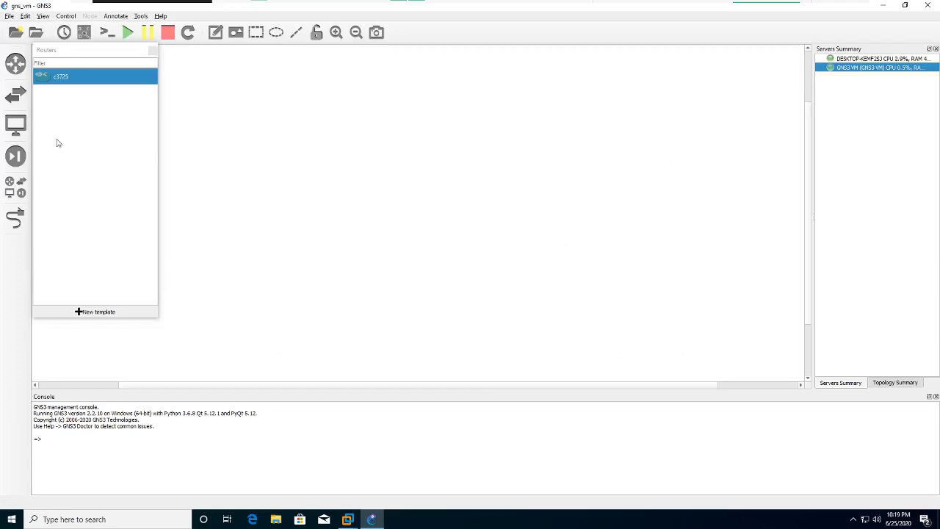
drag(59, 81, 430, 141)
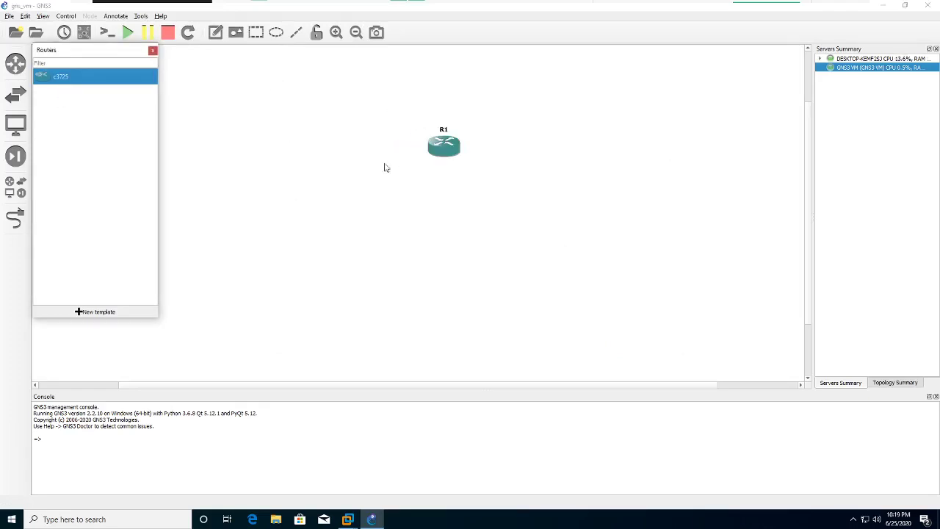
click(128, 33)
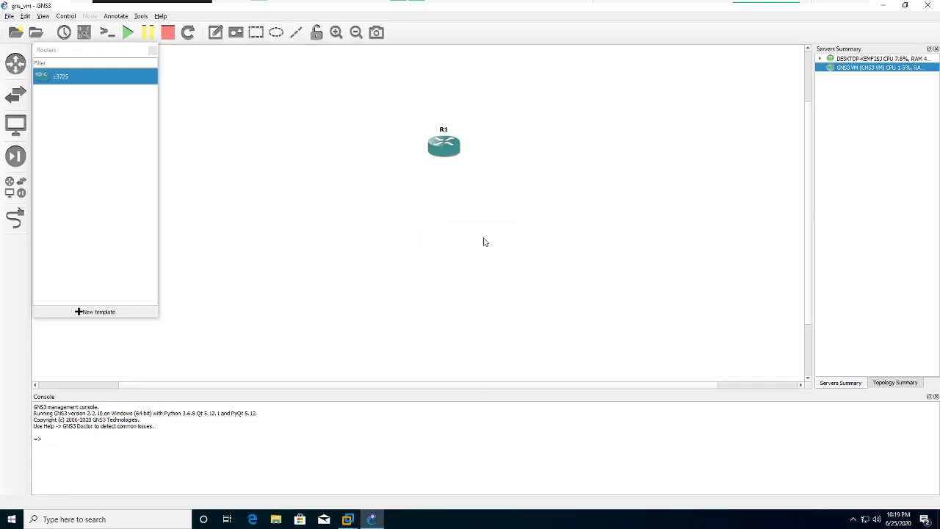
mouse_move(443, 152)
click(87, 312)
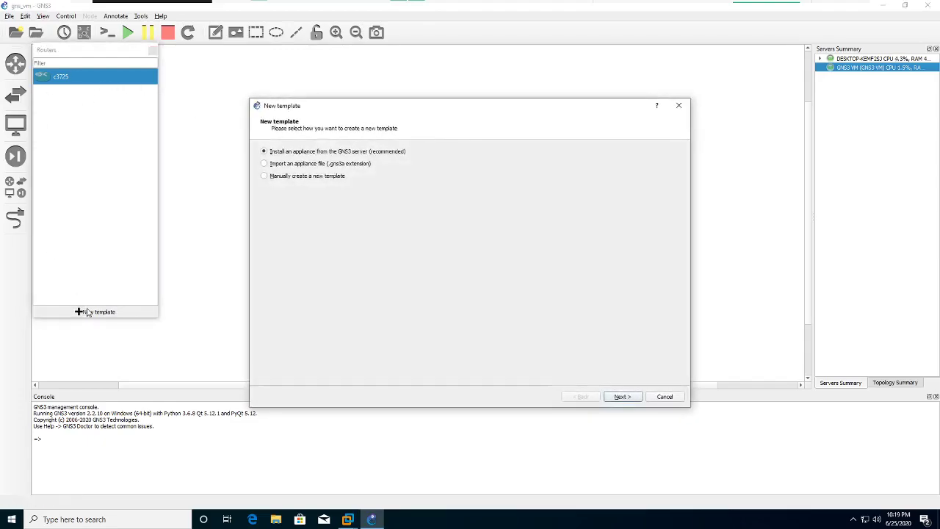
click(296, 179)
click(624, 397)
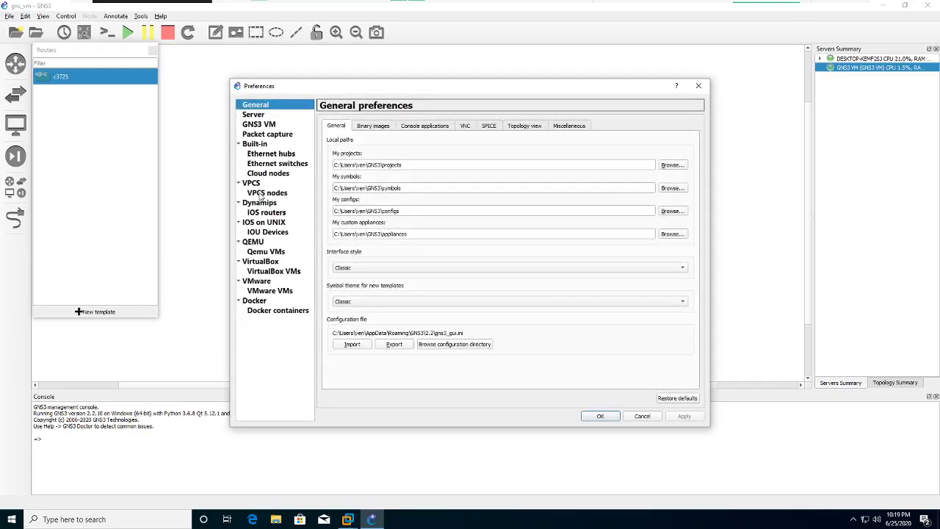
click(254, 212)
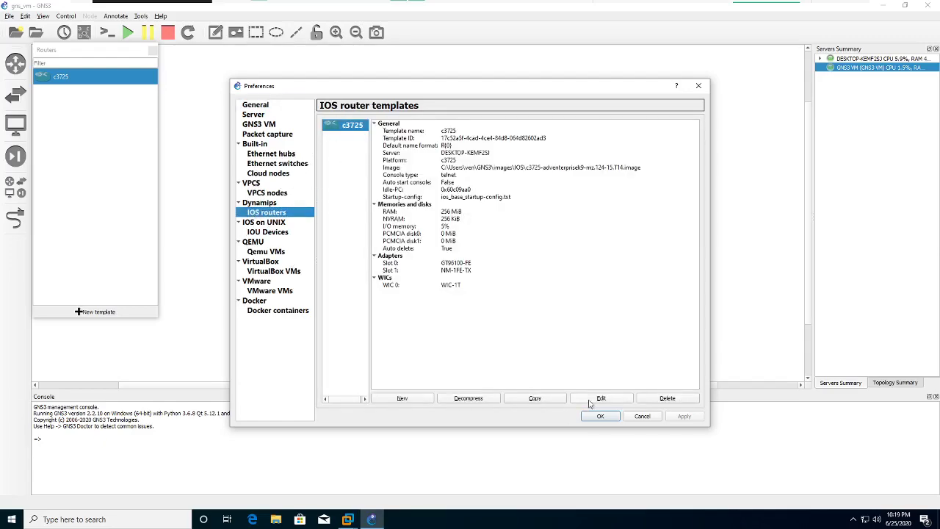
click(431, 399)
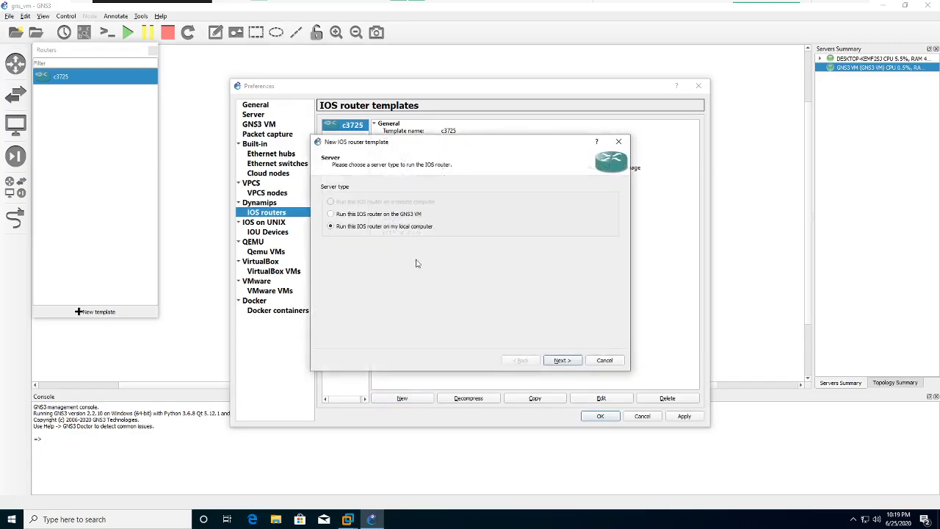
click(606, 361)
click(652, 420)
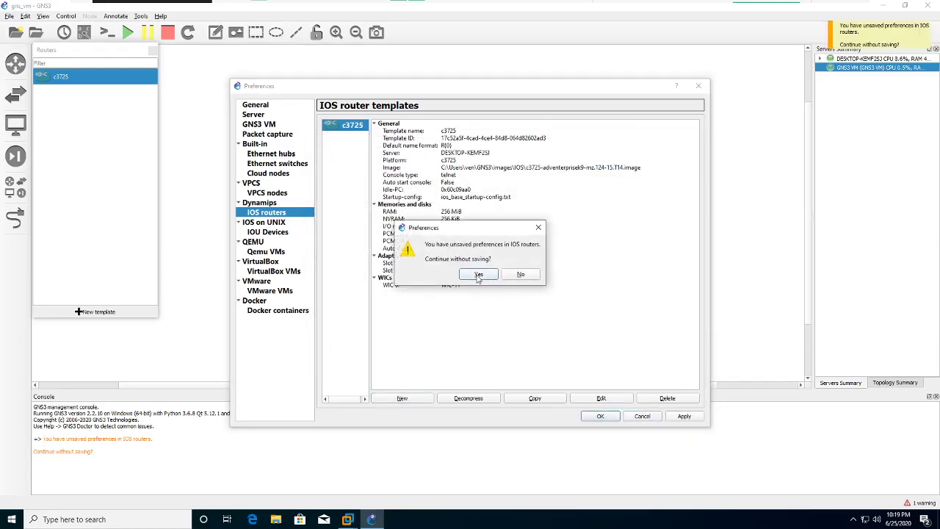
click(478, 274)
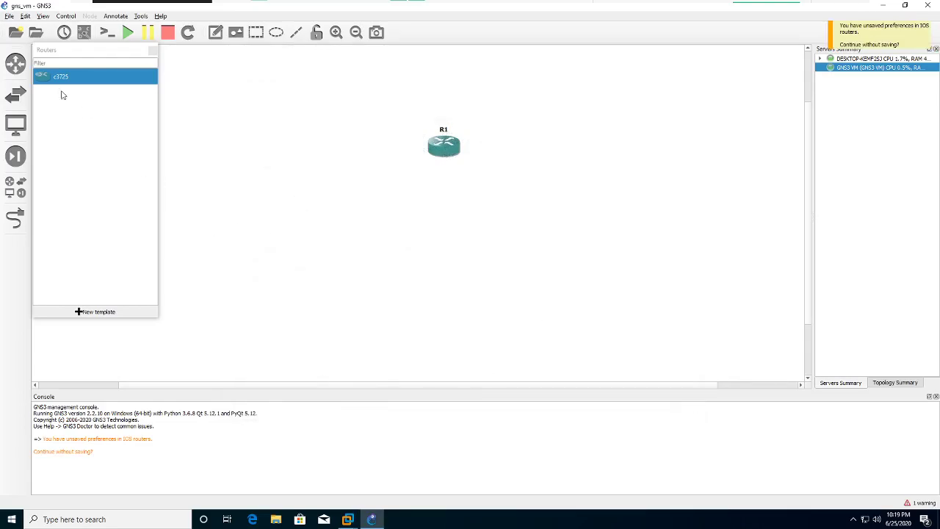
Create a new template by importing the cisco-iosv appliance file from the Cisco IOSv folder in Downloads
click(93, 316)
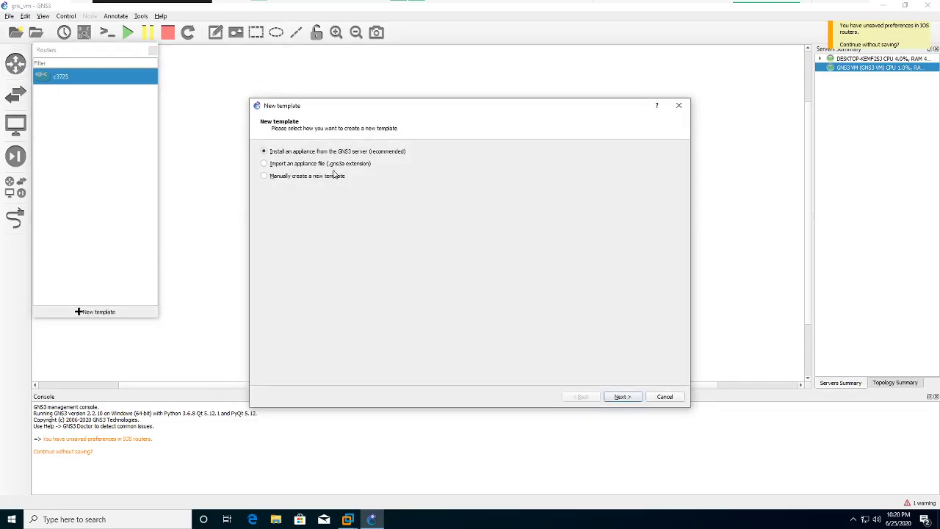
click(325, 168)
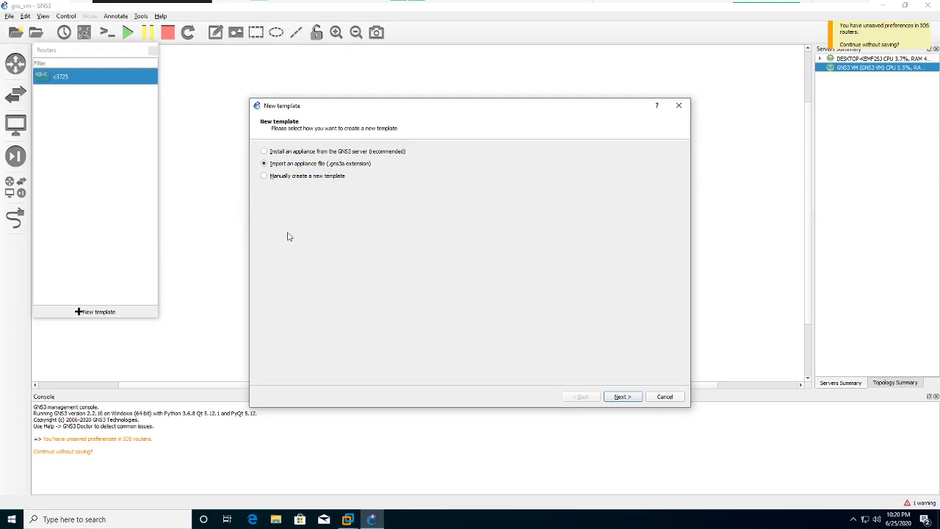
click(620, 396)
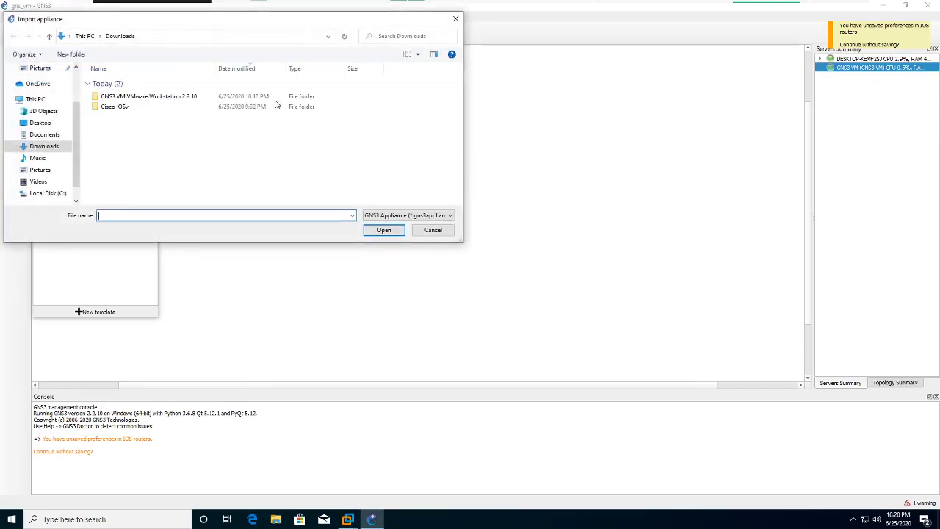
double_click(112, 107)
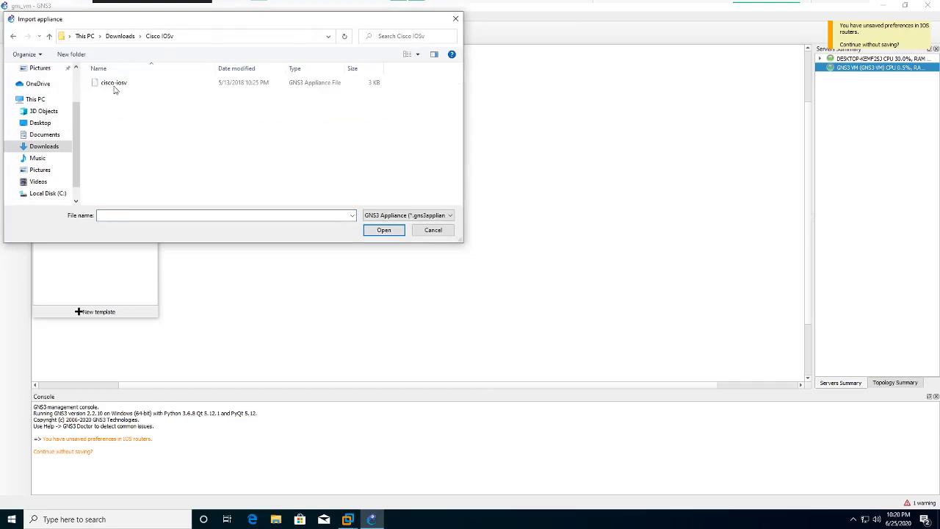
click(114, 85)
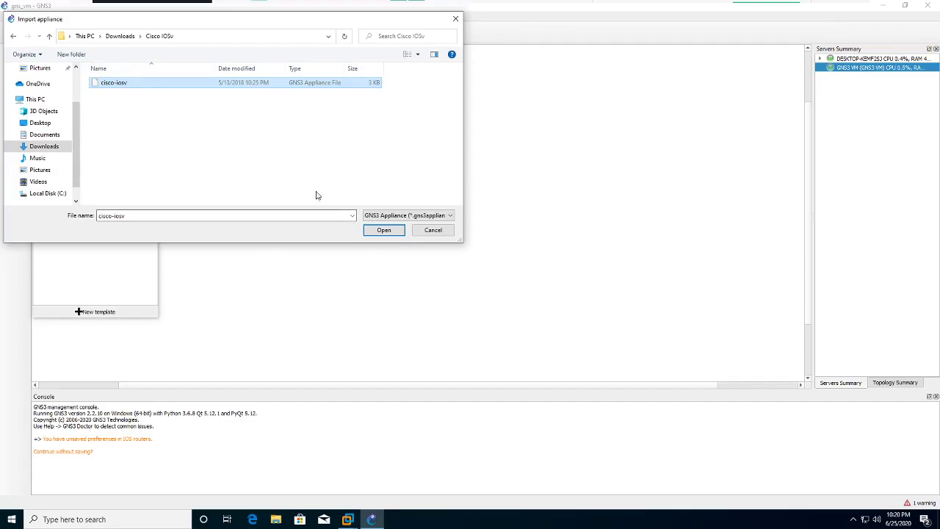
click(384, 230)
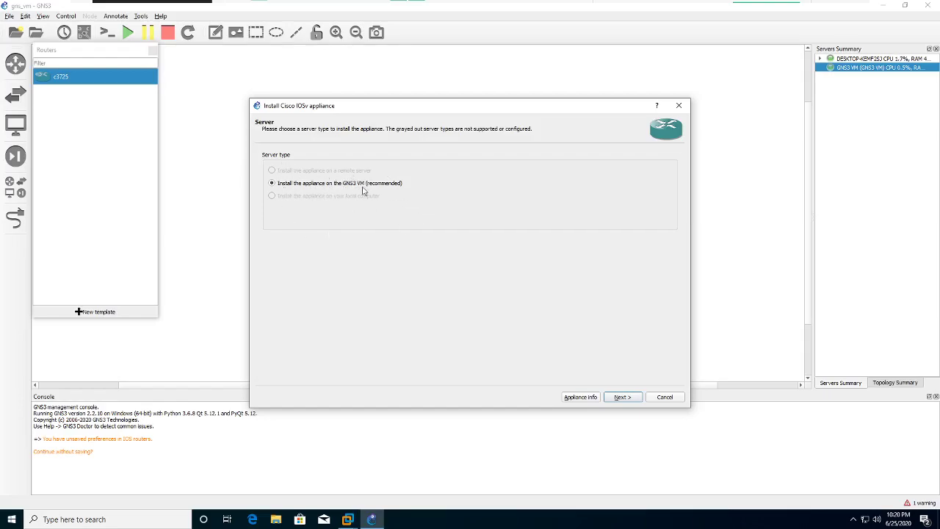
Install Cisco IOSv version 15.6(2)T on the GNS3 VM with the /usr/bin/qemu-system-x86_64 (v3.1.0) Qemu binary
click(623, 397)
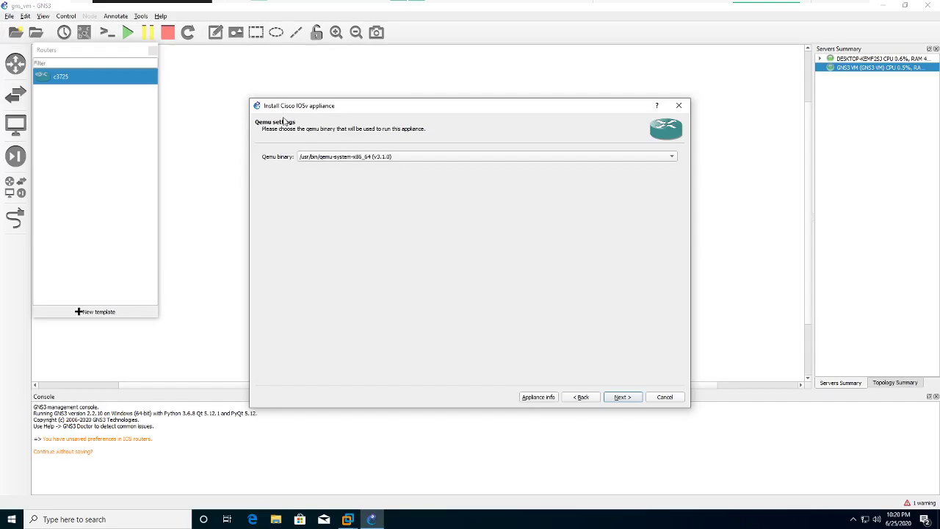
click(609, 397)
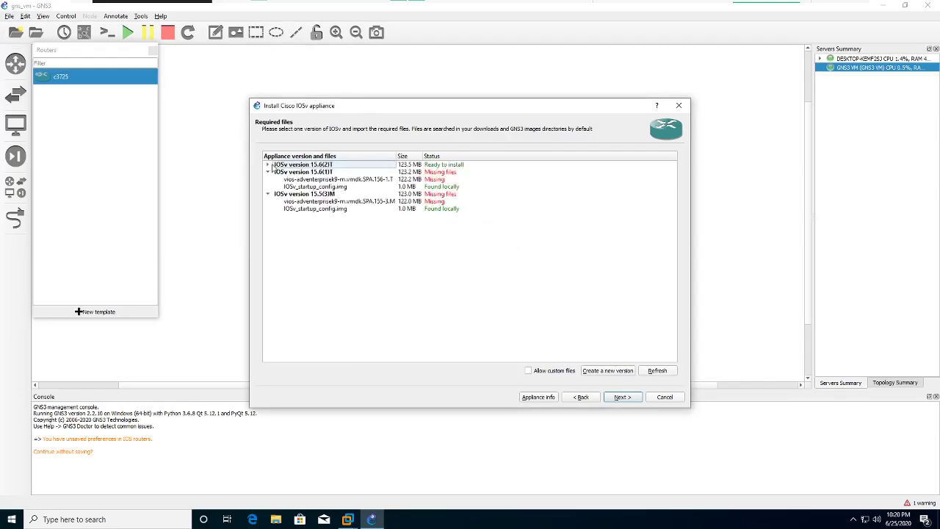
click(268, 166)
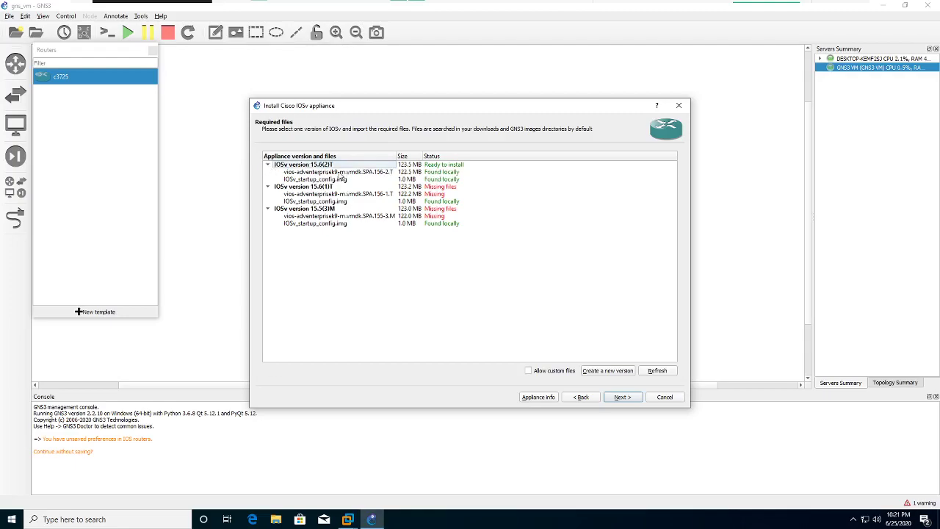
click(342, 173)
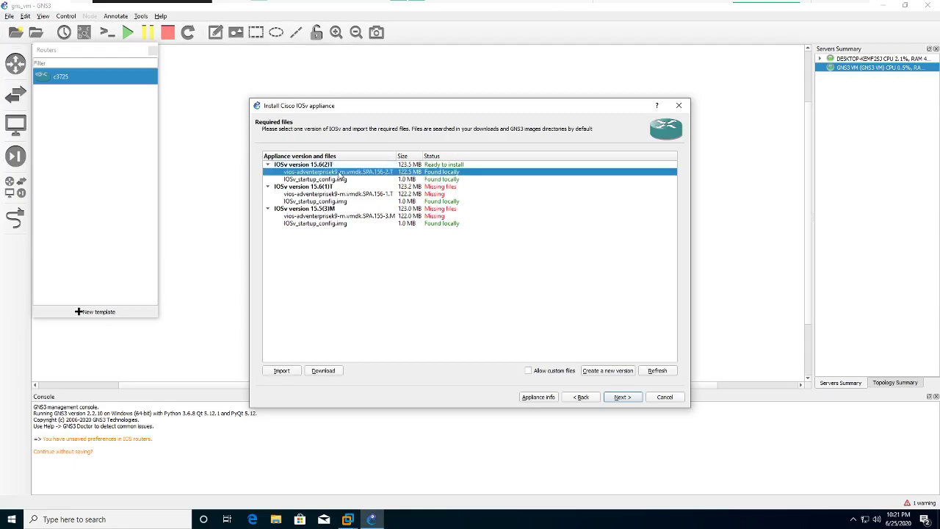
click(622, 397)
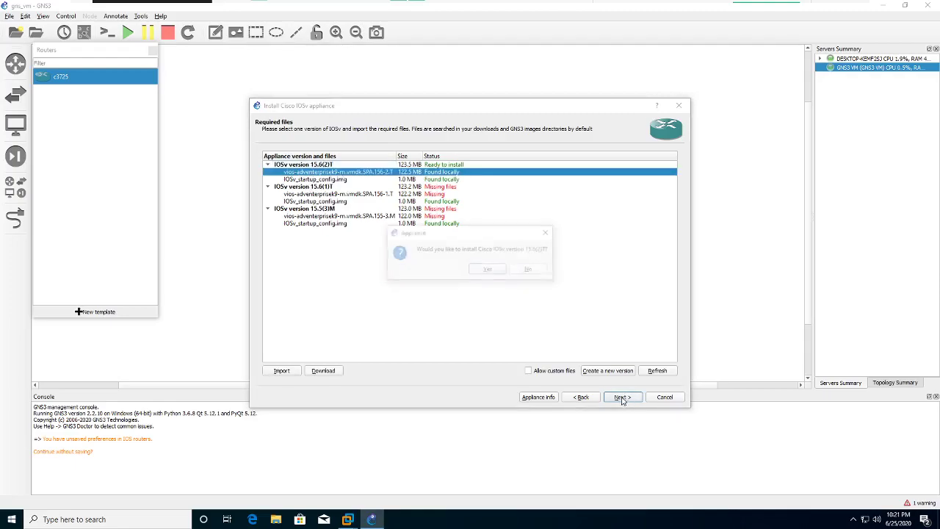
click(490, 268)
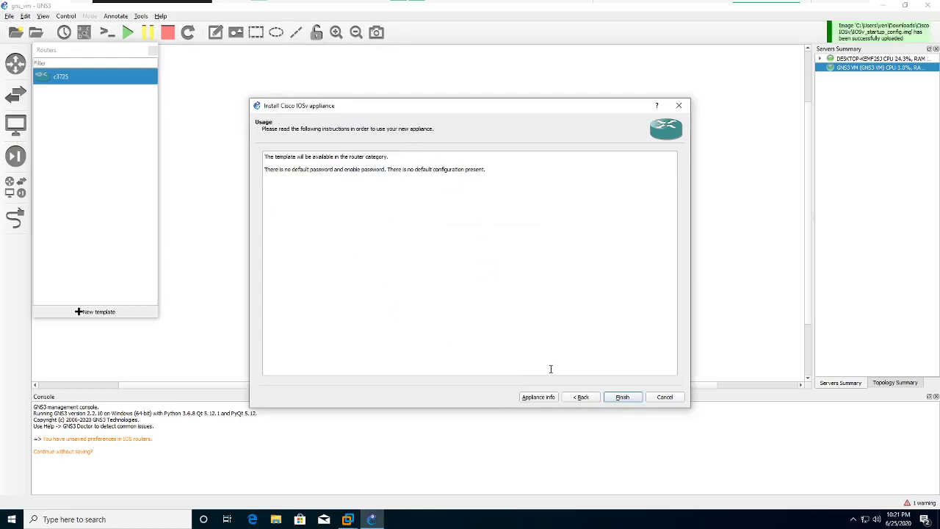
Finish the Cisco IOSv appliance installation once its image files are uploaded, and acknowledge the new template
click(610, 398)
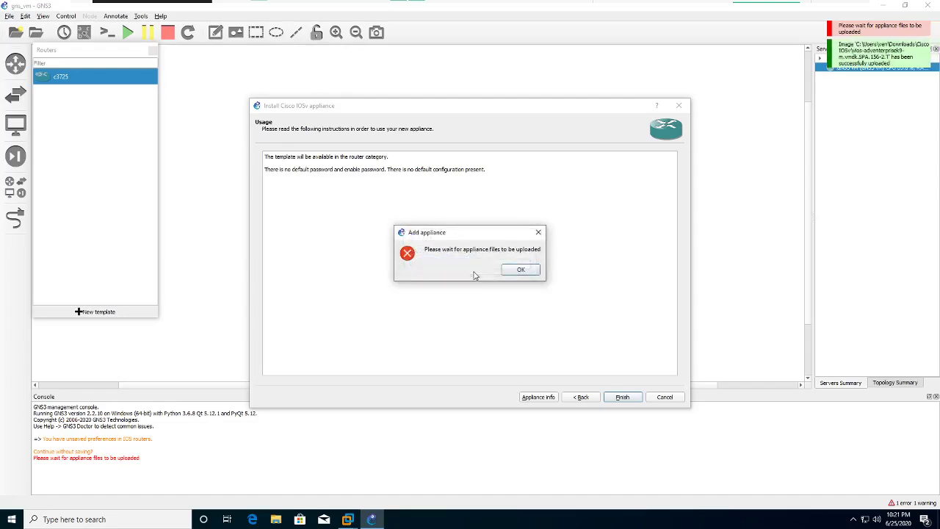
click(521, 269)
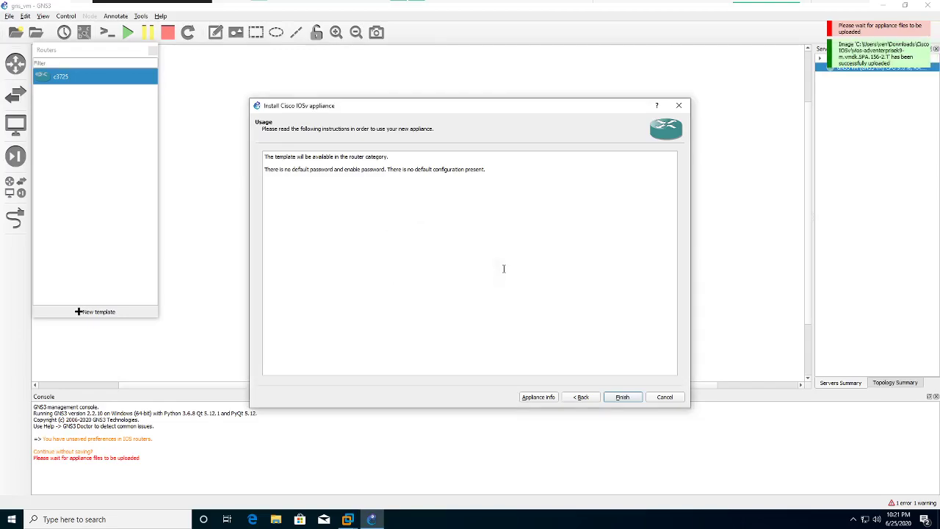
click(611, 401)
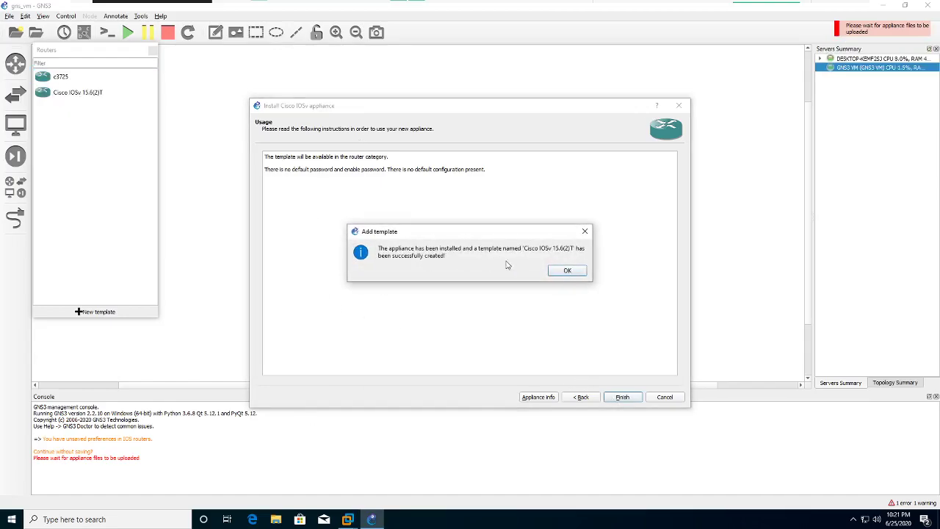
click(567, 270)
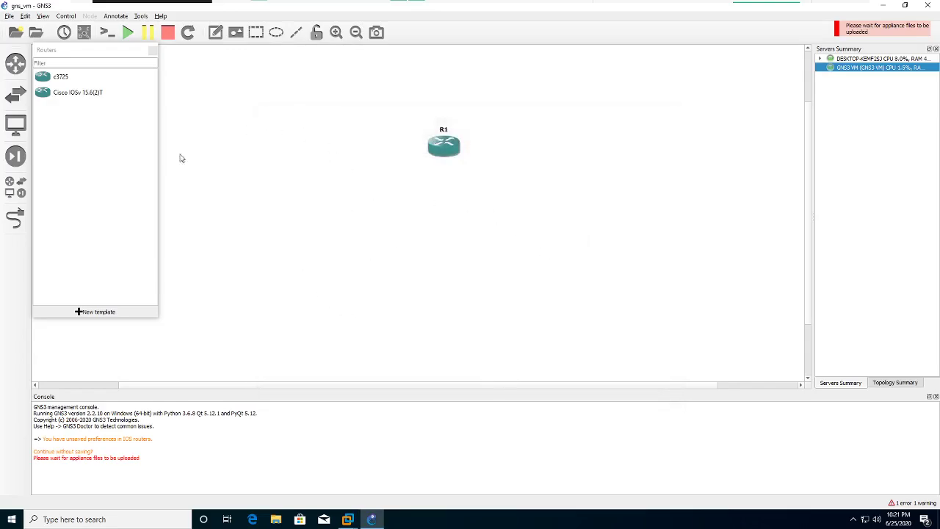
Rename the Cisco IOSv 15.6(2)T router template as Cisco IOS
right_click(83, 93)
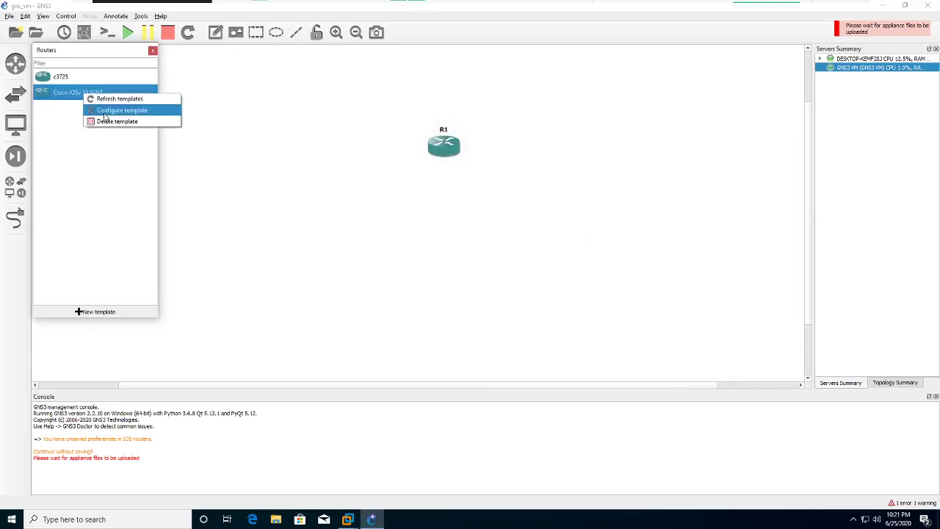
click(105, 112)
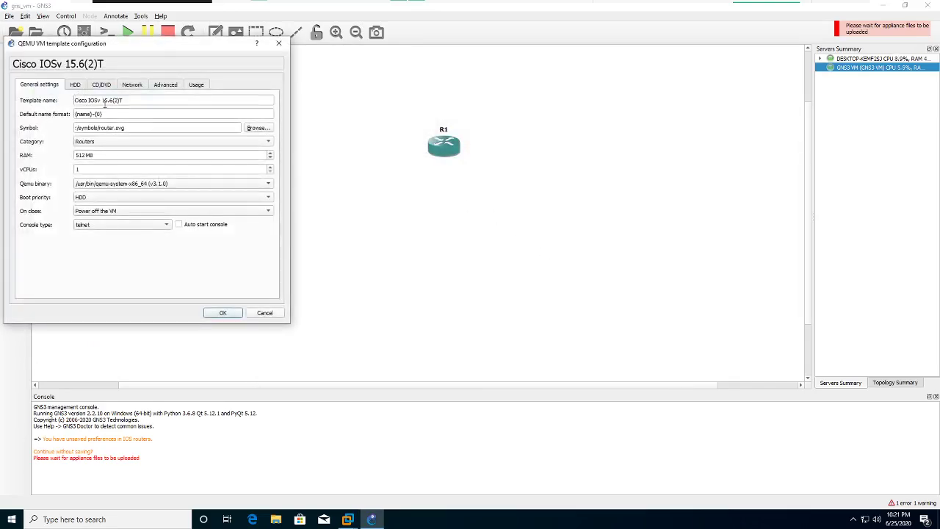
mouse_move(99, 99)
mouse_down()
mouse_move(125, 99)
mouse_move(107, 100)
mouse_up()
key(BackSpace)
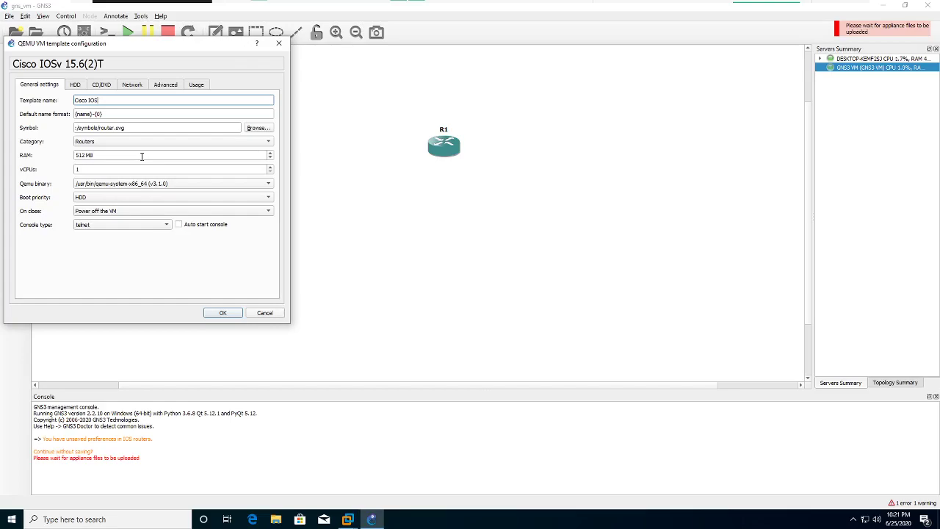
click(222, 312)
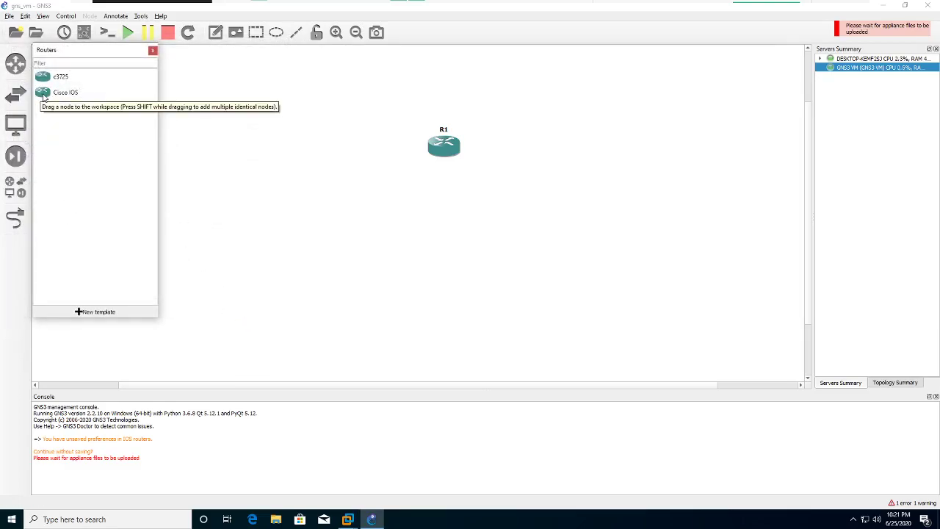
Place a Cisco IOS router in the workspace below and to the right of R1, and start it
drag(43, 96, 508, 211)
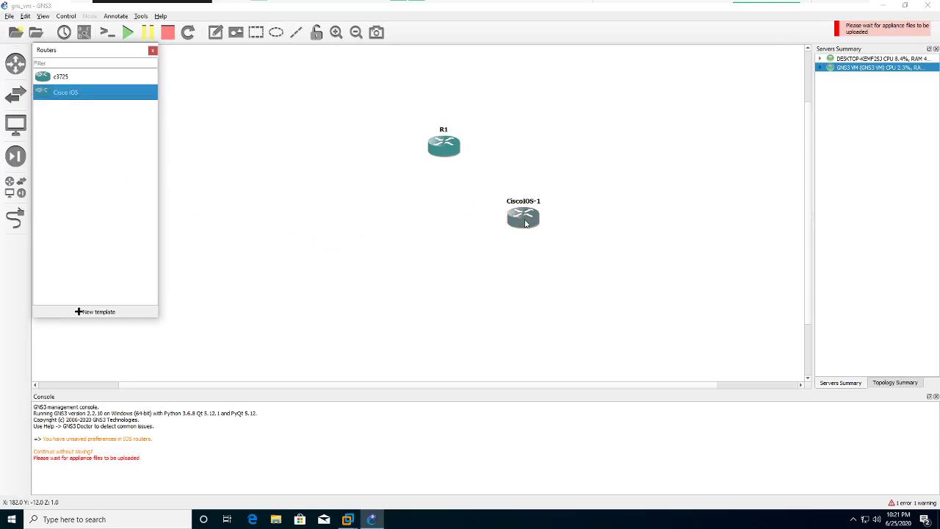
right_click(525, 223)
click(546, 248)
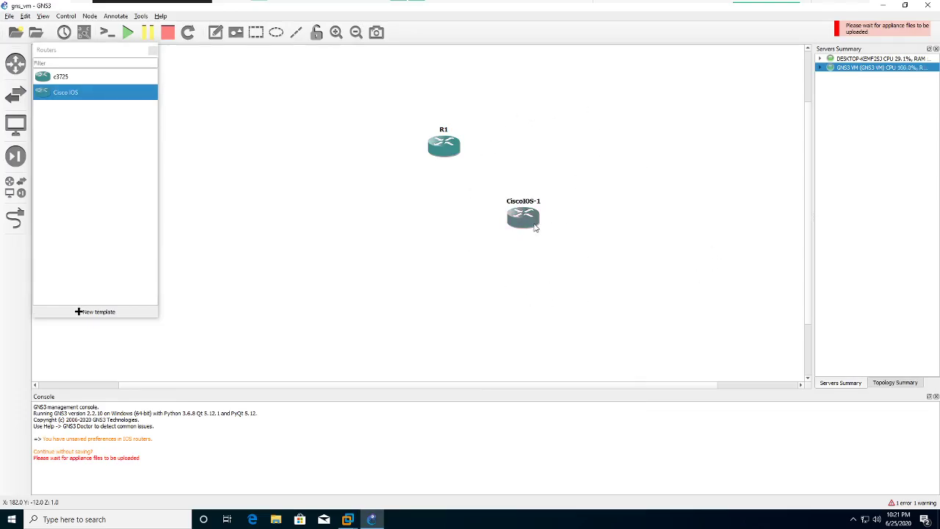
Open the console of CiscoIOS-1 to check its boot output, and close the console
mouse_move(534, 227)
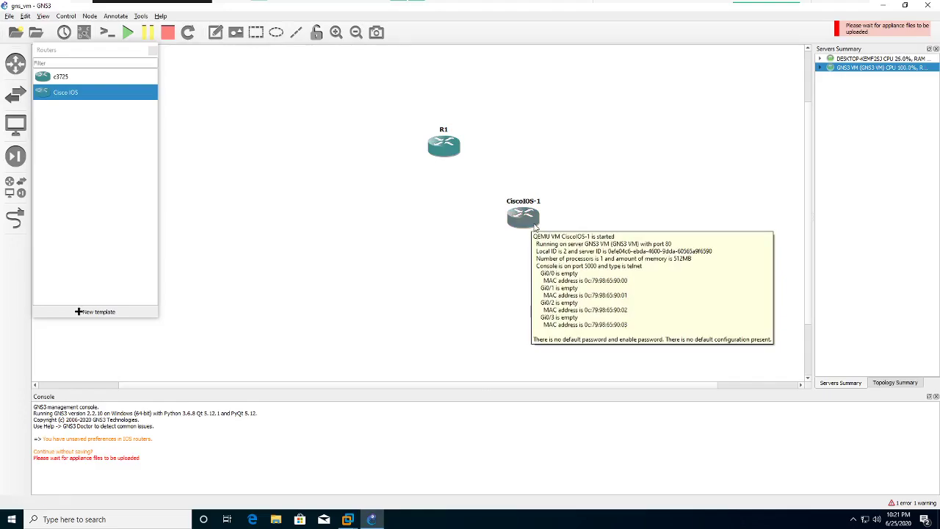
right_click(534, 228)
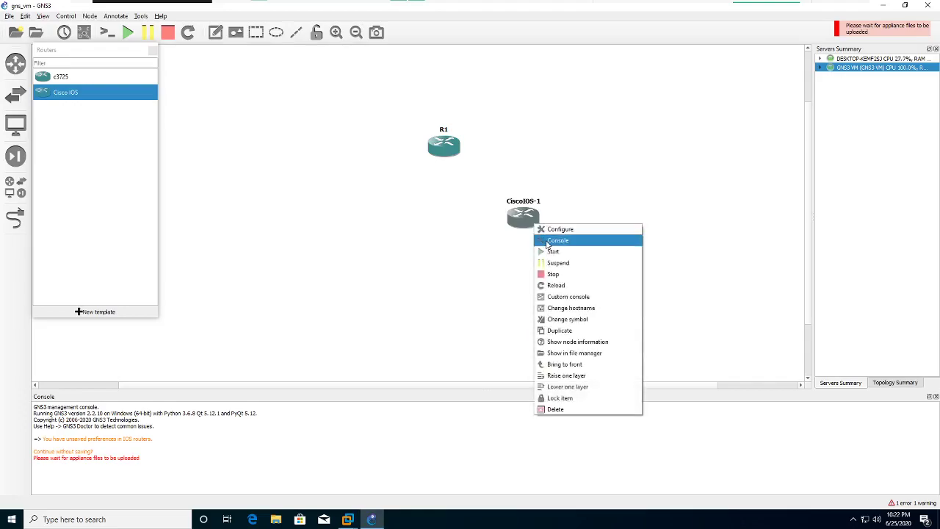
click(550, 242)
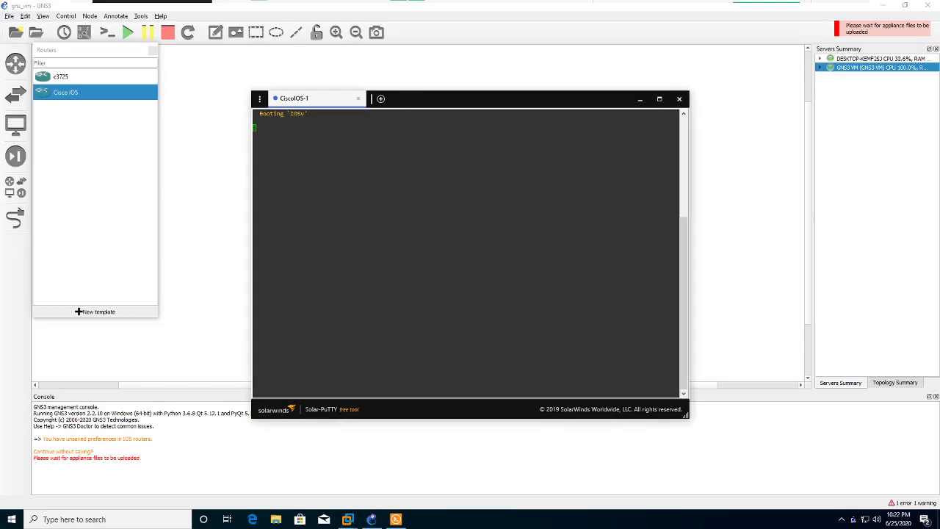
drag(406, 98, 439, 93)
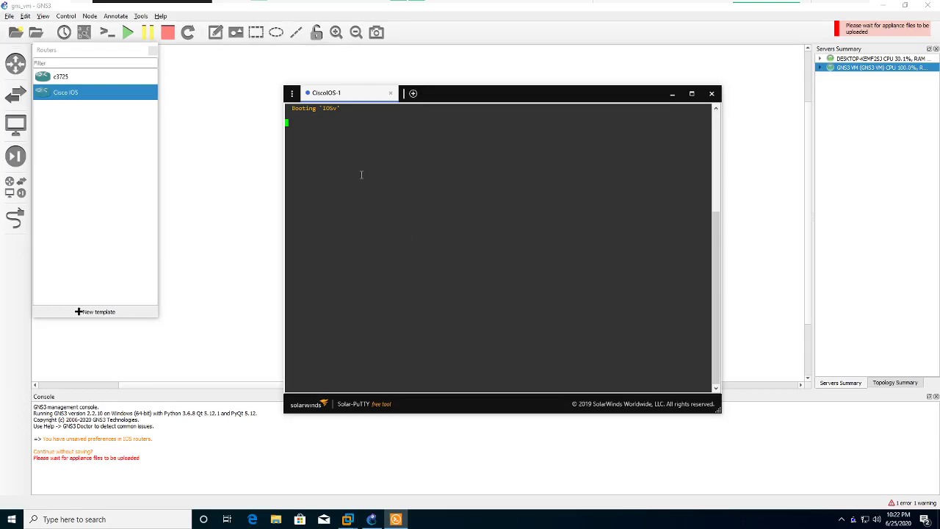
click(672, 94)
click(712, 96)
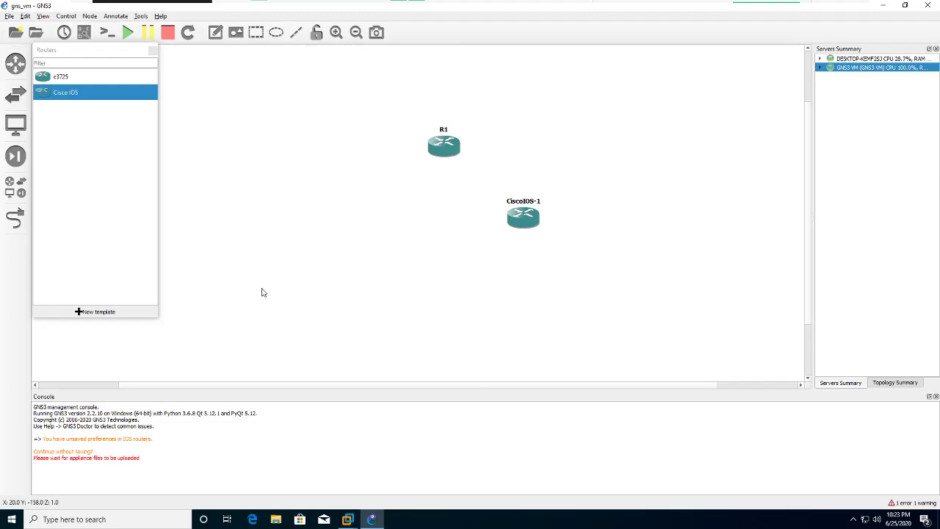
Move CiscoIOS-1 above and to the right of R1
drag(512, 228, 561, 124)
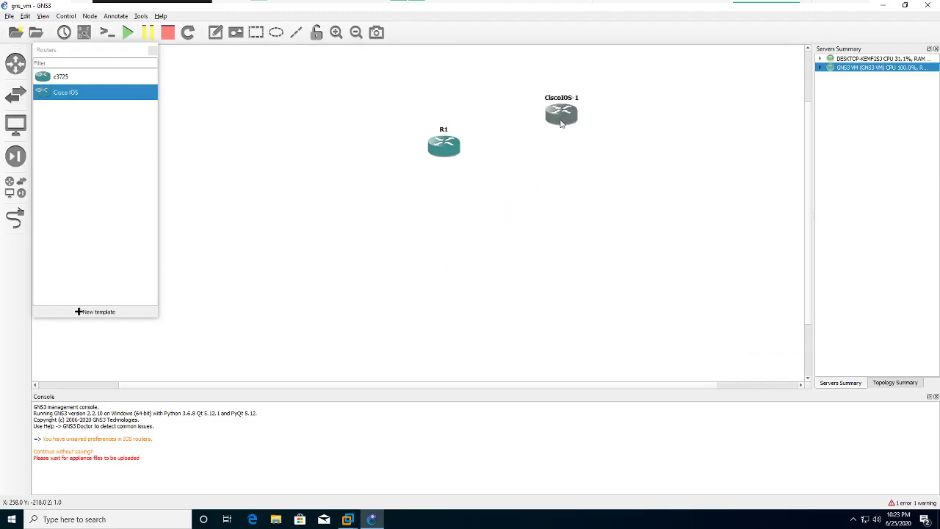
right_click(561, 123)
click(514, 151)
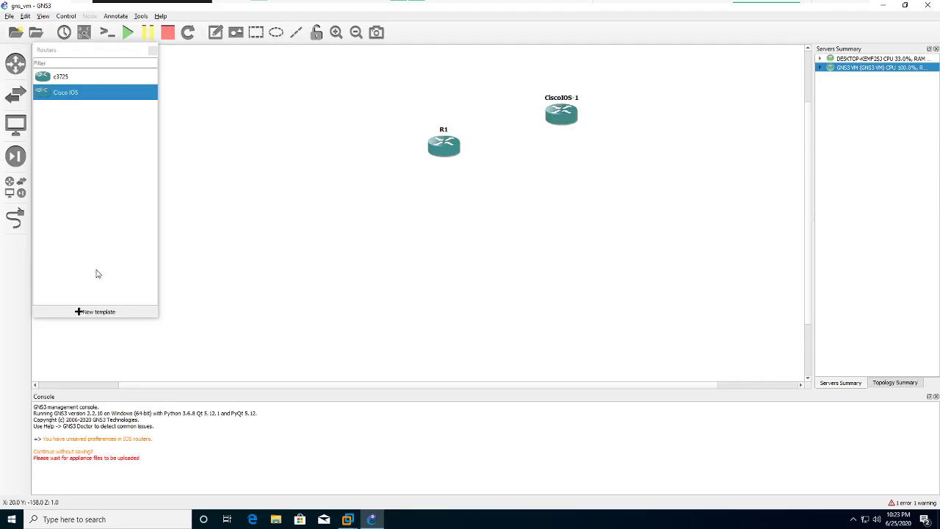
click(22, 213)
click(444, 148)
click(455, 157)
click(559, 118)
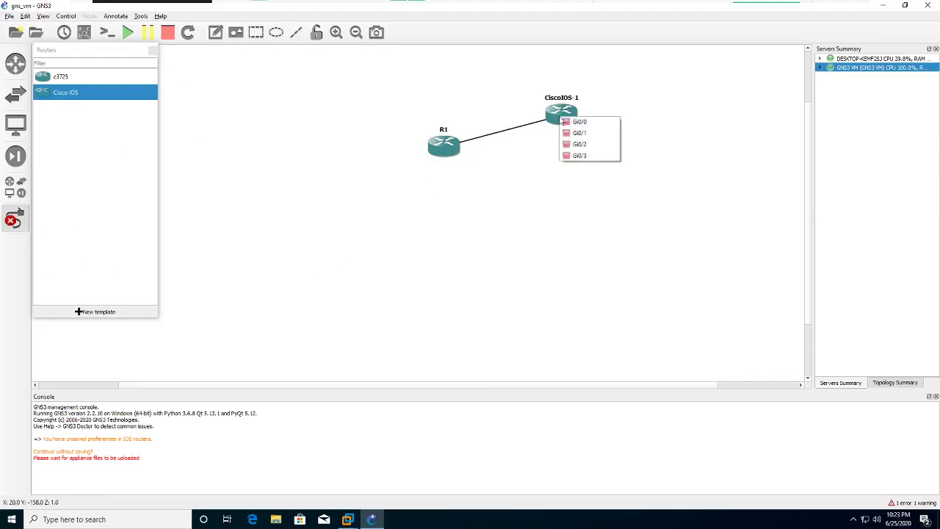
click(504, 156)
right_click(505, 145)
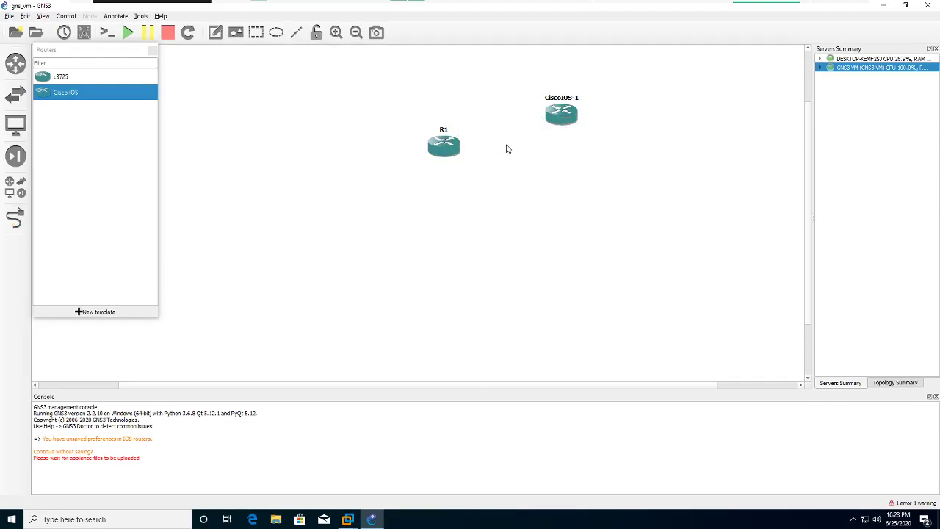
Examine the network, advanced, HDD and general settings of CiscoIOS-1, and close its properties without changes
right_click(556, 124)
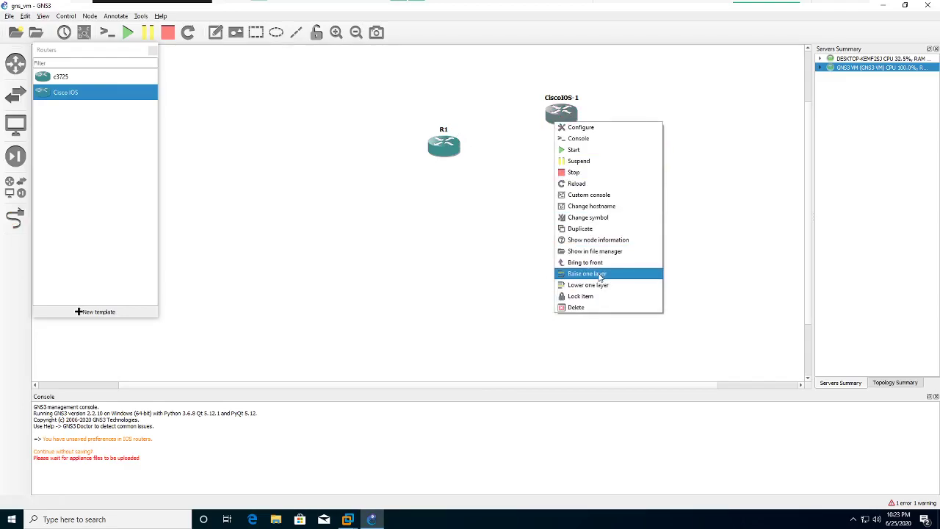
click(470, 235)
right_click(561, 119)
click(586, 125)
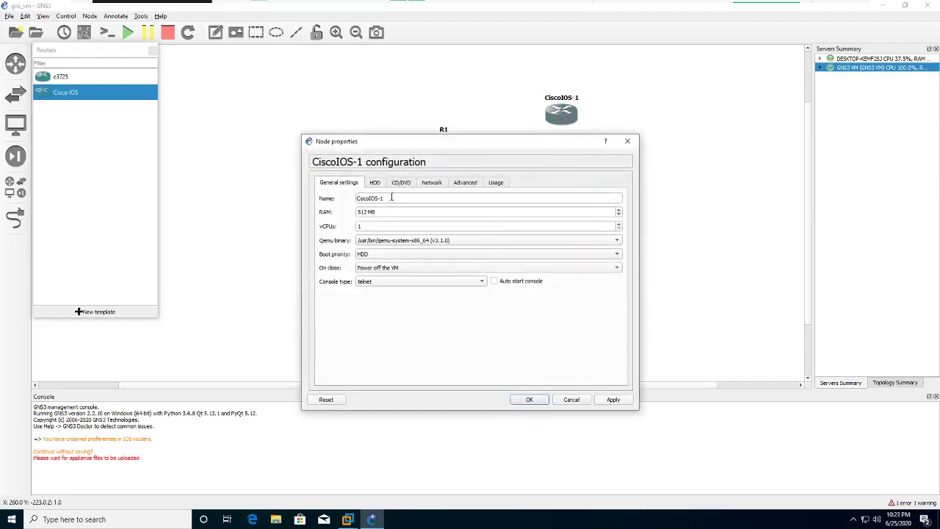
click(430, 185)
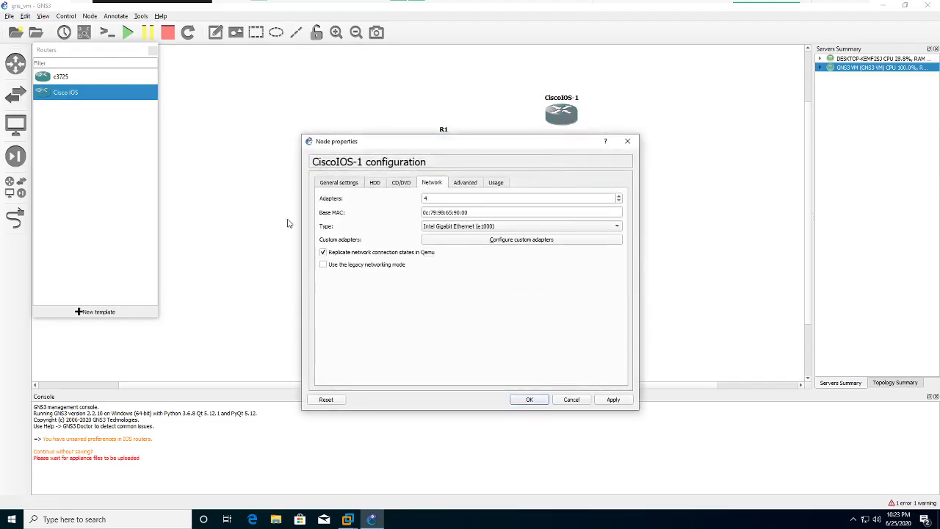
click(466, 186)
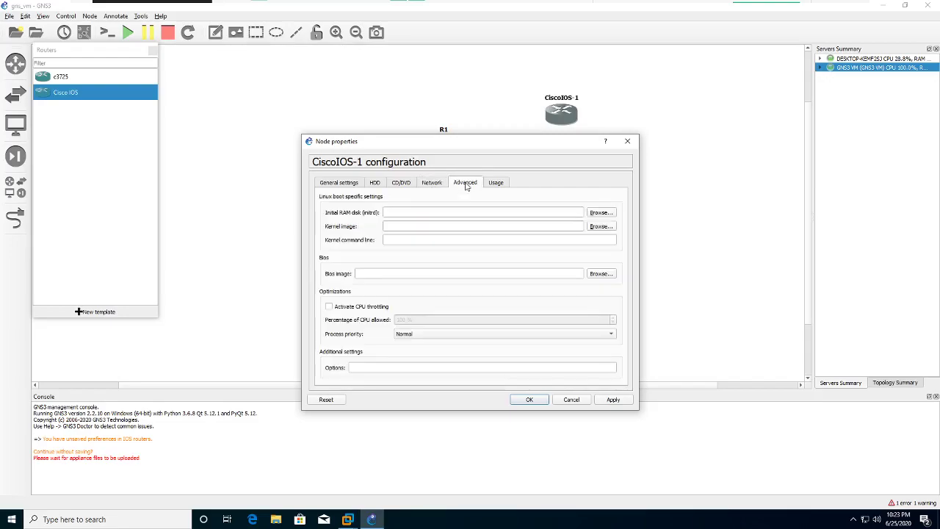
click(367, 187)
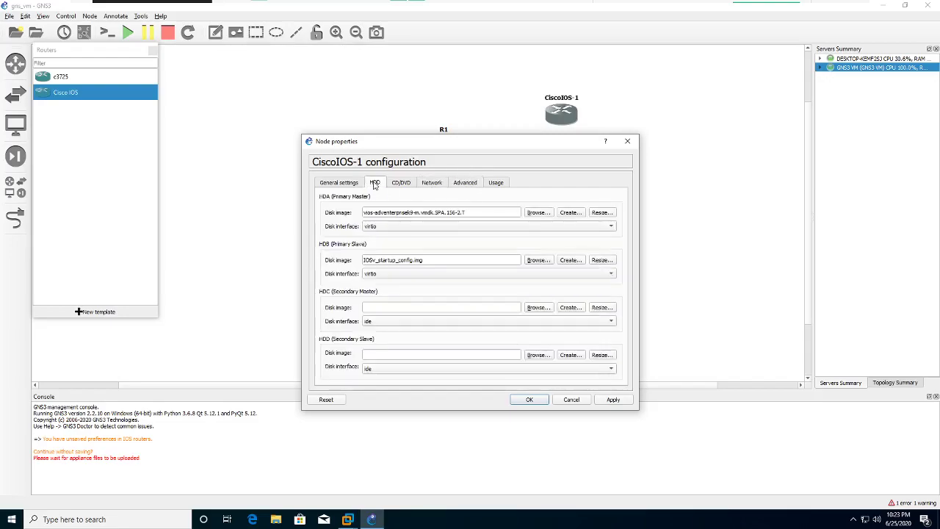
click(336, 184)
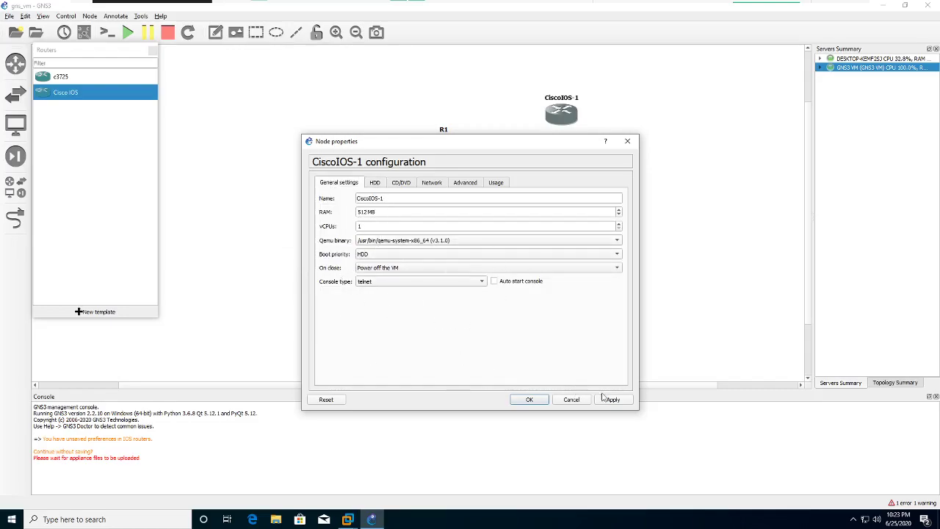
click(571, 399)
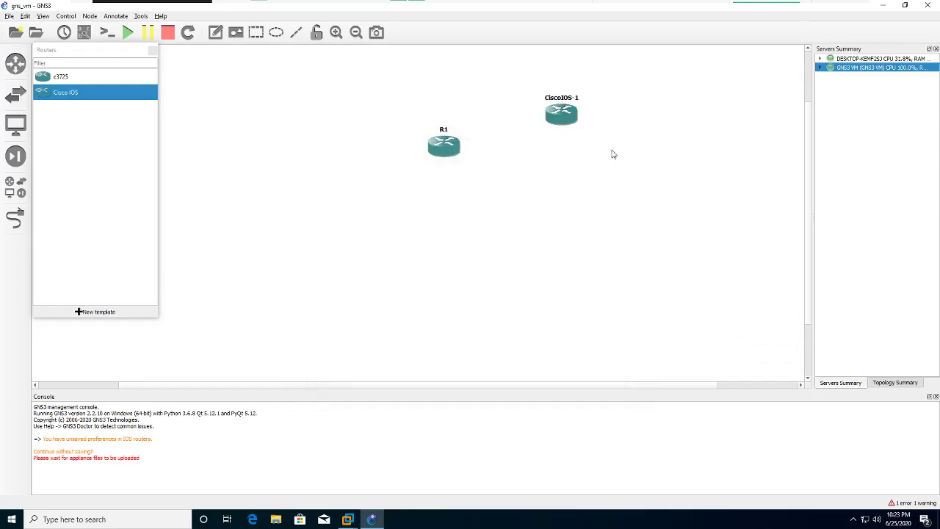
Check the IOSv boot messages in the CiscoIOS-1 console again, and close the console
right_click(560, 116)
click(580, 137)
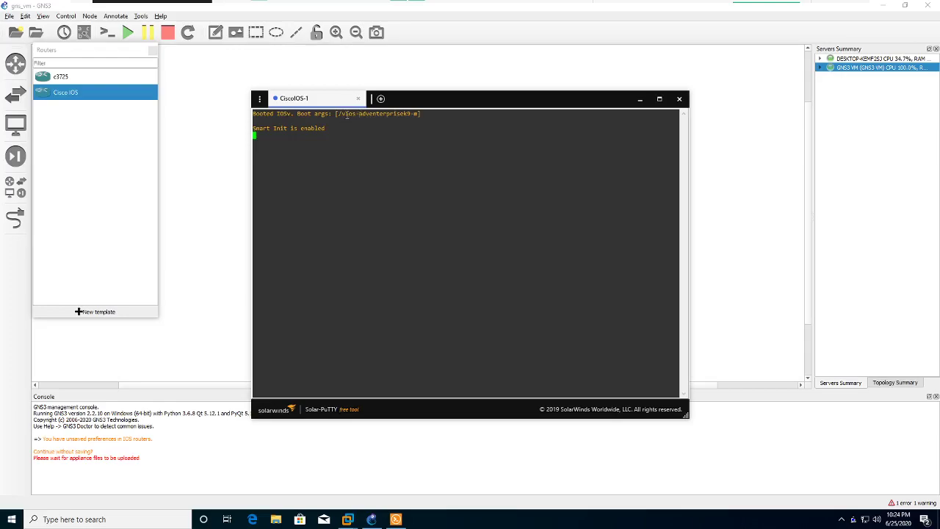
drag(359, 115, 387, 115)
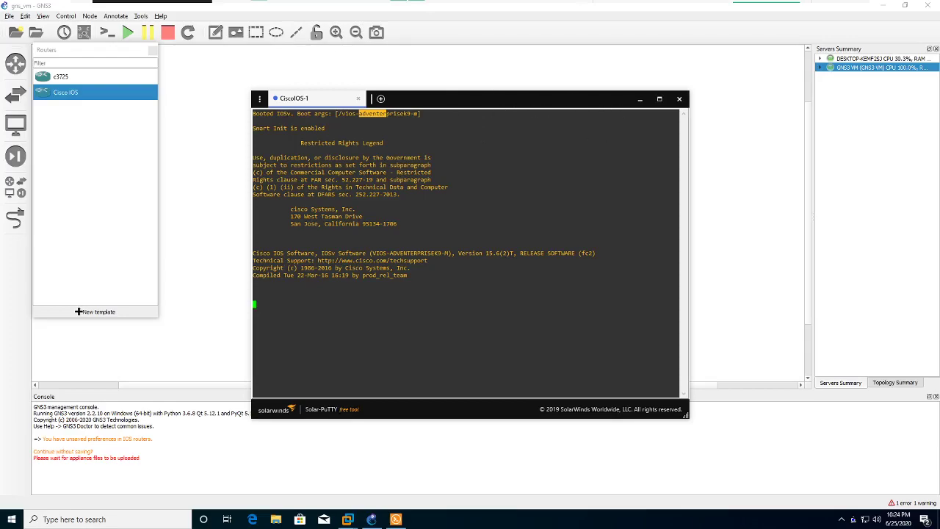
click(680, 99)
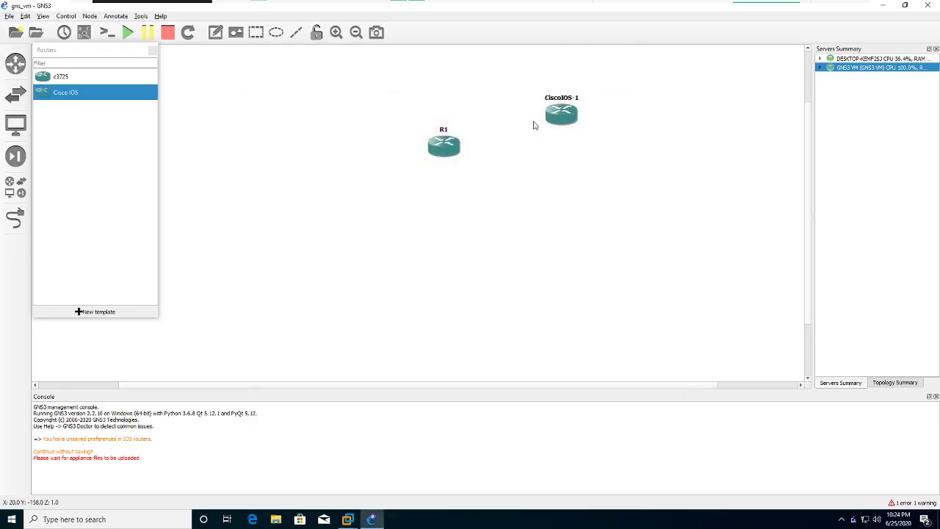
Stop the CiscoIOS-1 router and delete it from the workspace
right_click(565, 123)
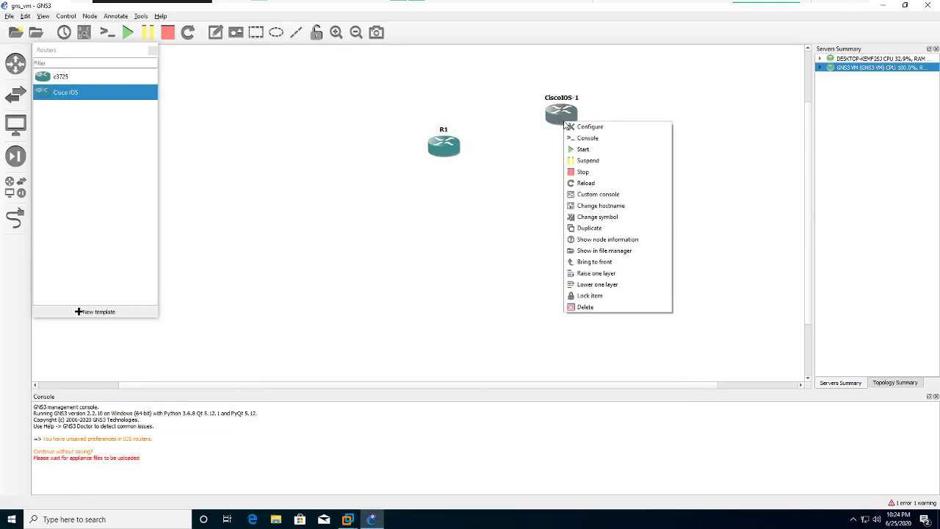
click(583, 172)
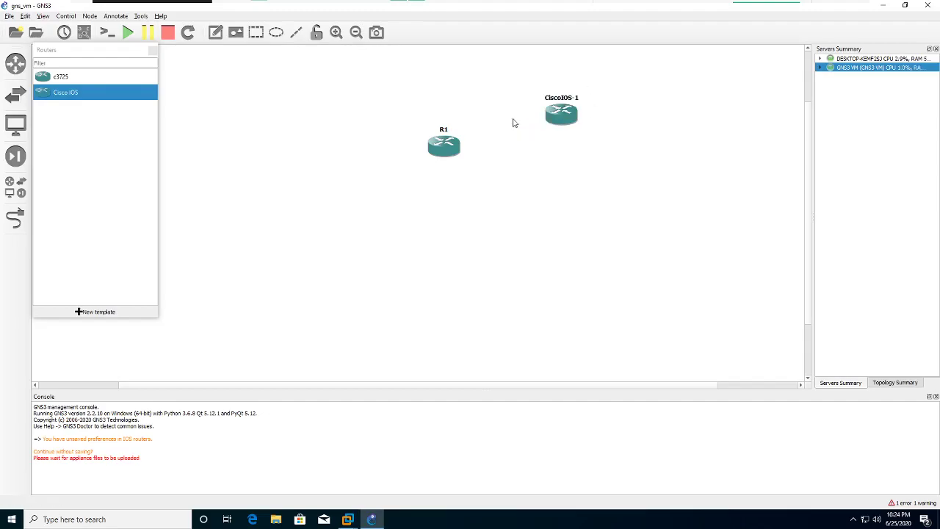
right_click(562, 118)
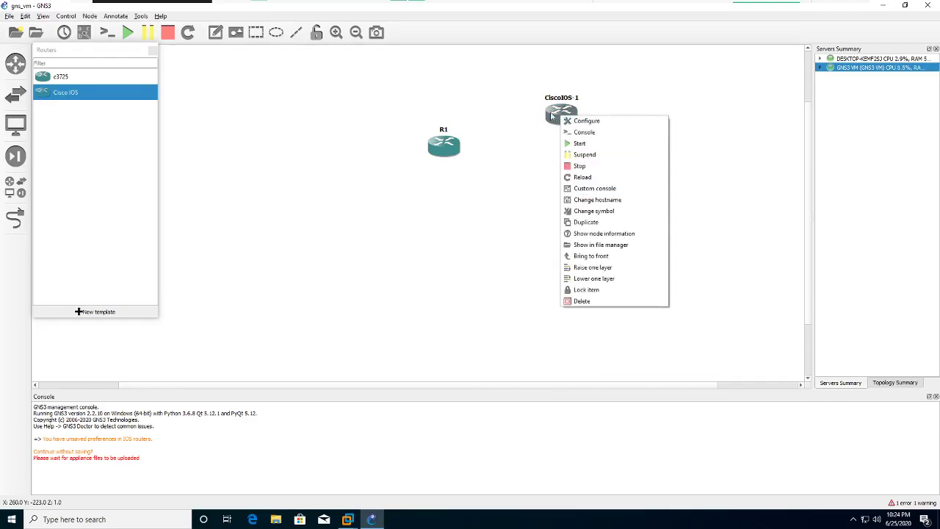
click(577, 303)
click(499, 269)
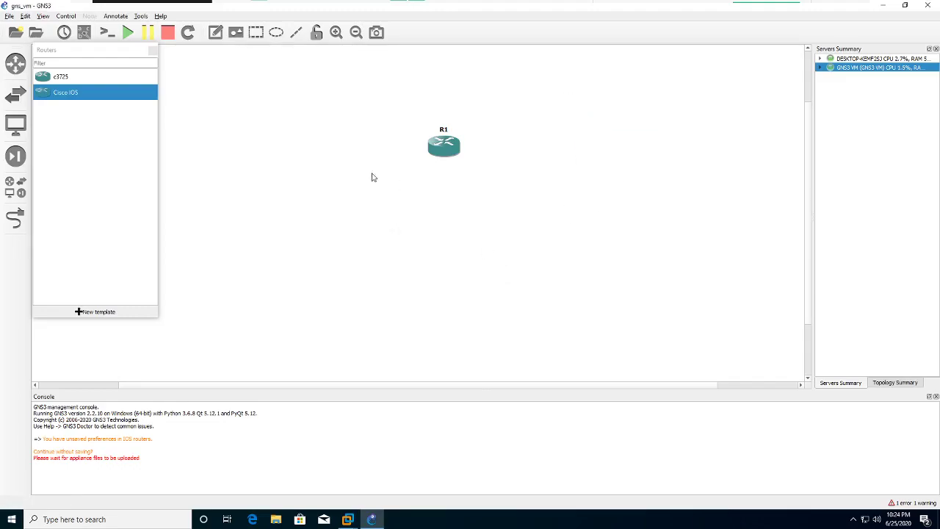
Place a c3725 router to the right of R1 and an Ethernet switch on server DESKTOP-KEMF2SJ below and to the left of R1
click(54, 78)
drag(53, 79, 600, 157)
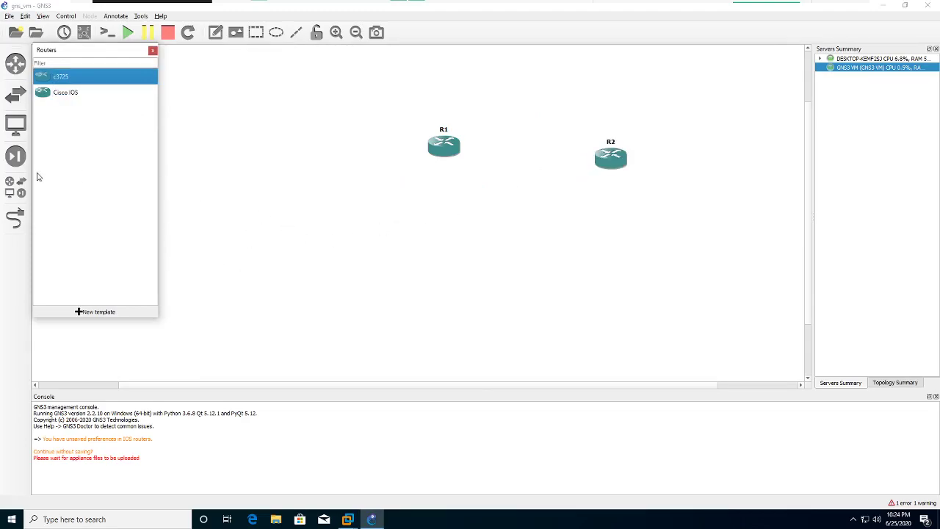
click(15, 155)
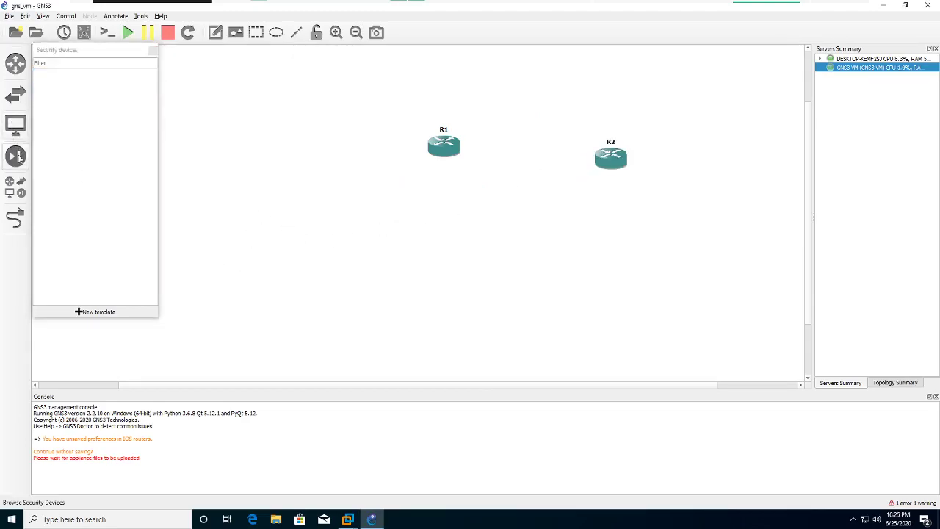
click(17, 101)
drag(63, 108, 378, 213)
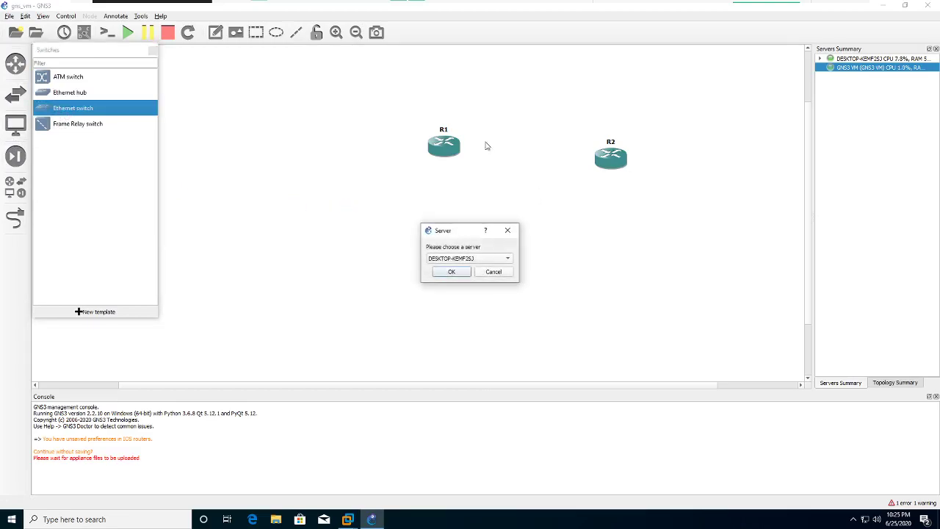
click(452, 273)
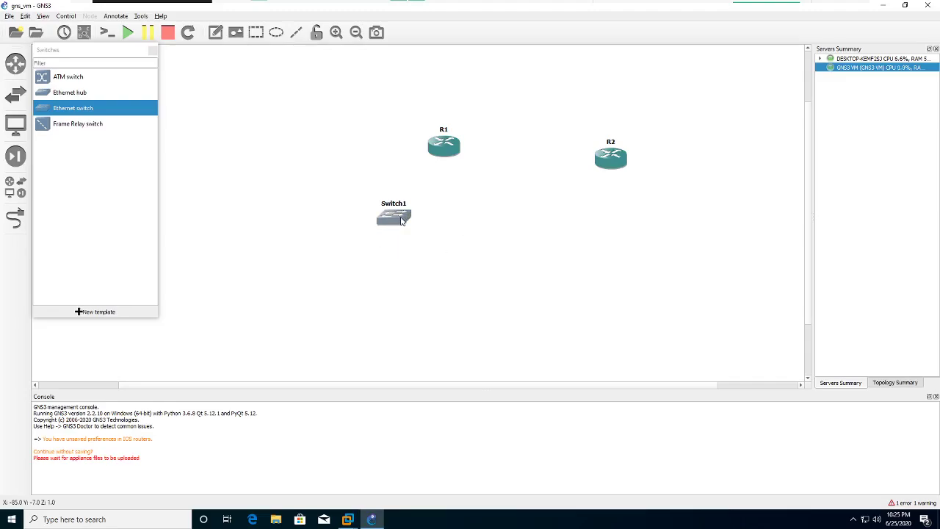
Examine the port configuration of Switch1 and close it without changes
right_click(401, 221)
click(436, 224)
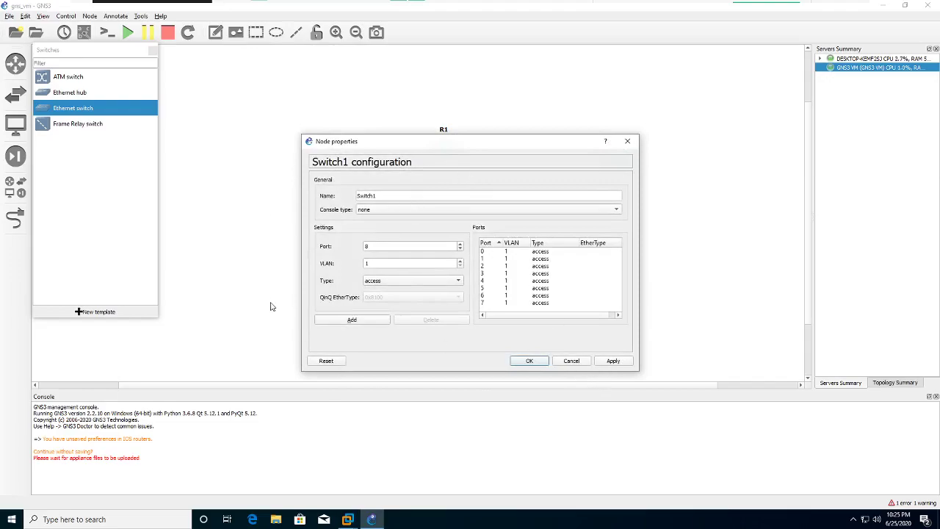
click(586, 362)
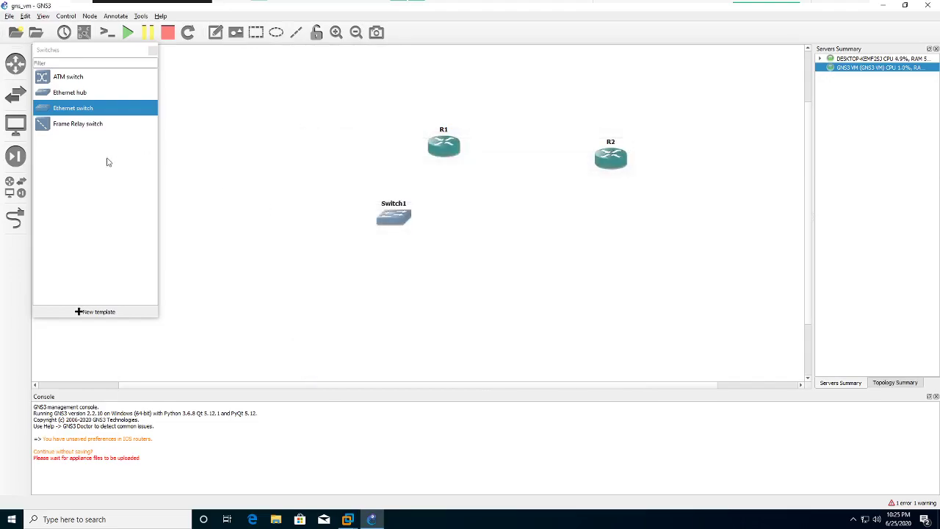
click(17, 124)
drag(59, 108, 344, 313)
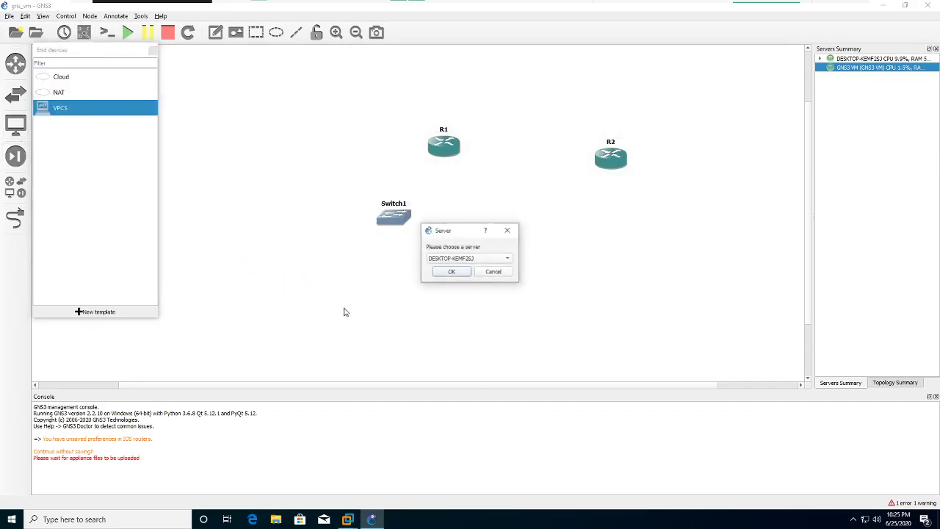
click(480, 263)
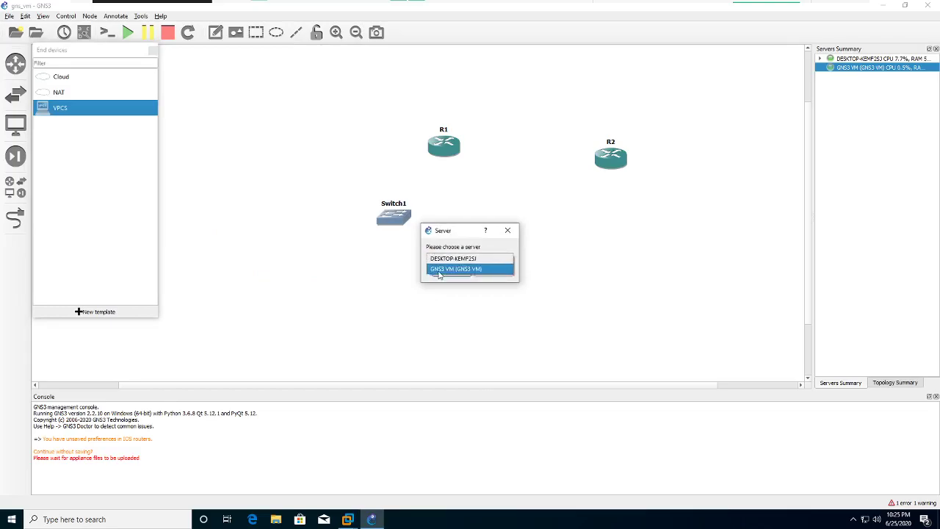
click(506, 290)
click(504, 273)
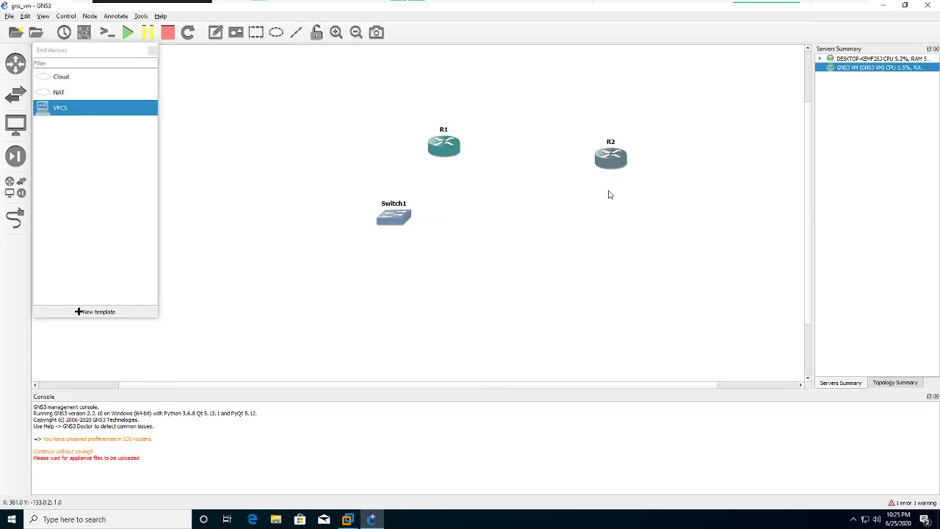
Delete router R2 and place a new c3725 router in its spot to the right of R1
key(Delete)
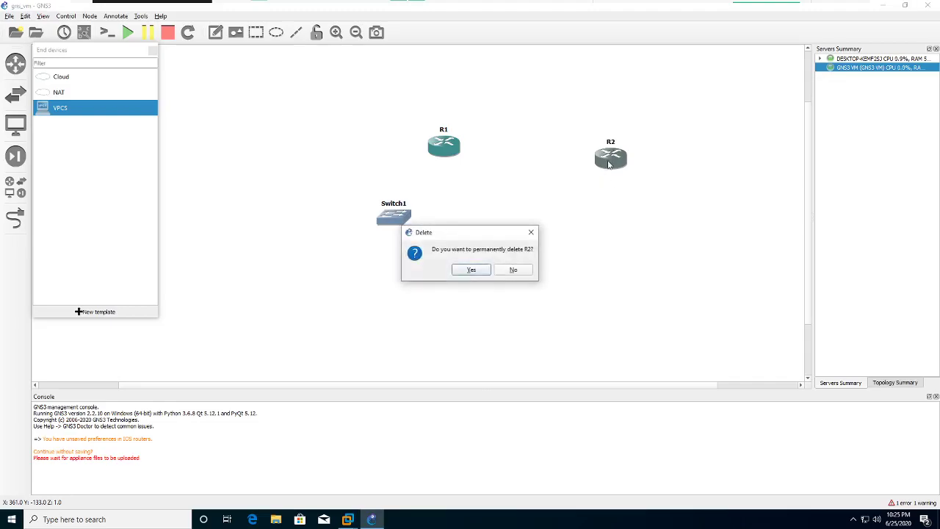
click(475, 270)
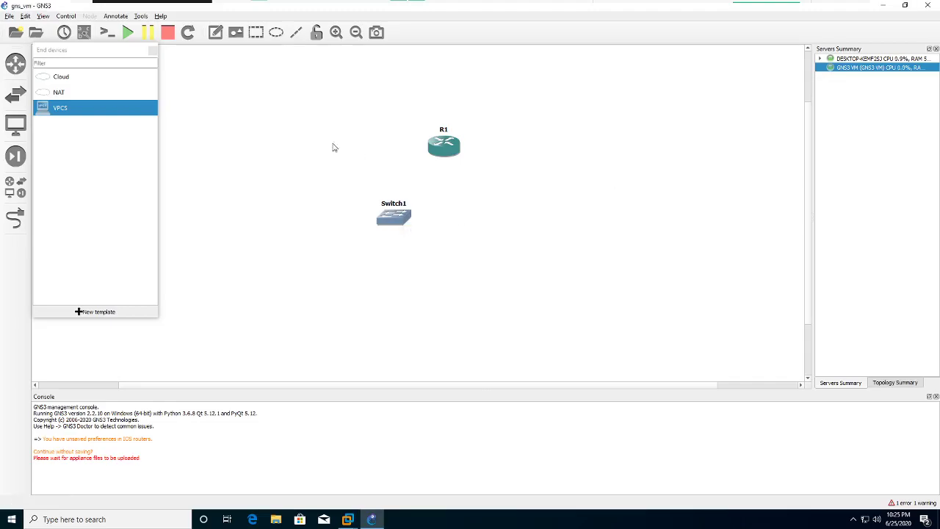
click(16, 63)
drag(59, 78, 601, 161)
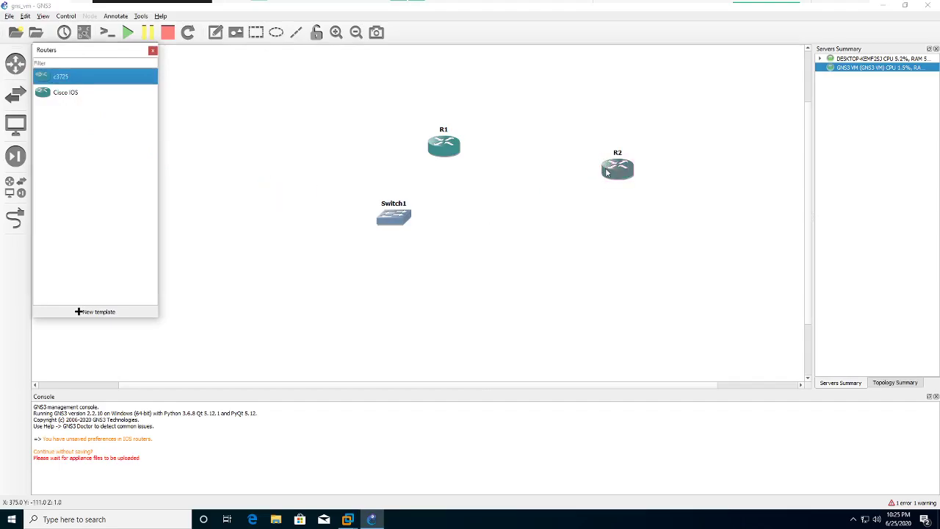
right_click(606, 170)
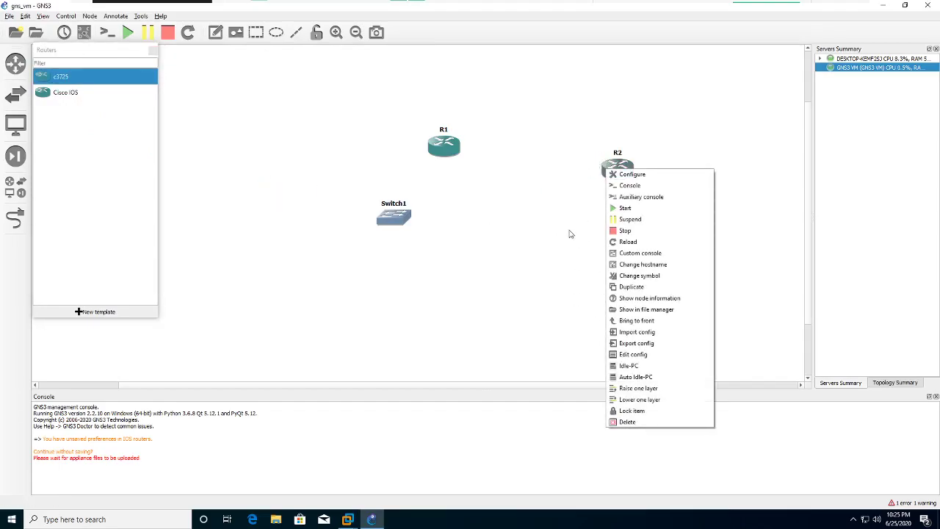
click(475, 227)
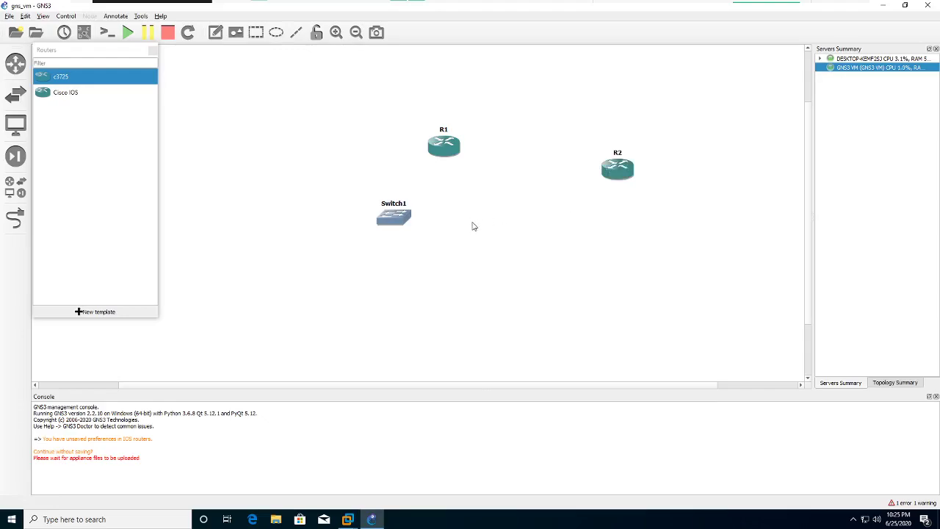
Delete Switch1 and place a new Ethernet switch on the GNS3 VM server below R1
right_click(389, 219)
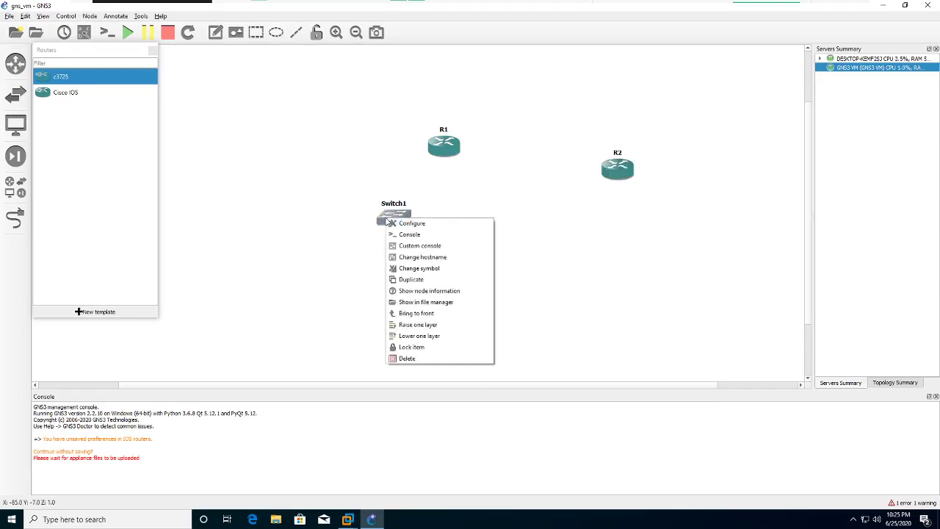
click(415, 358)
click(489, 270)
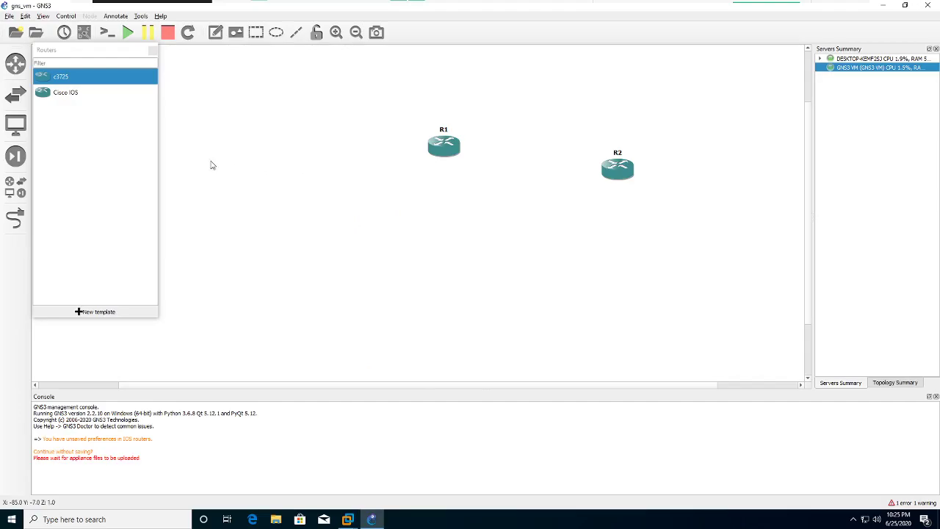
click(15, 94)
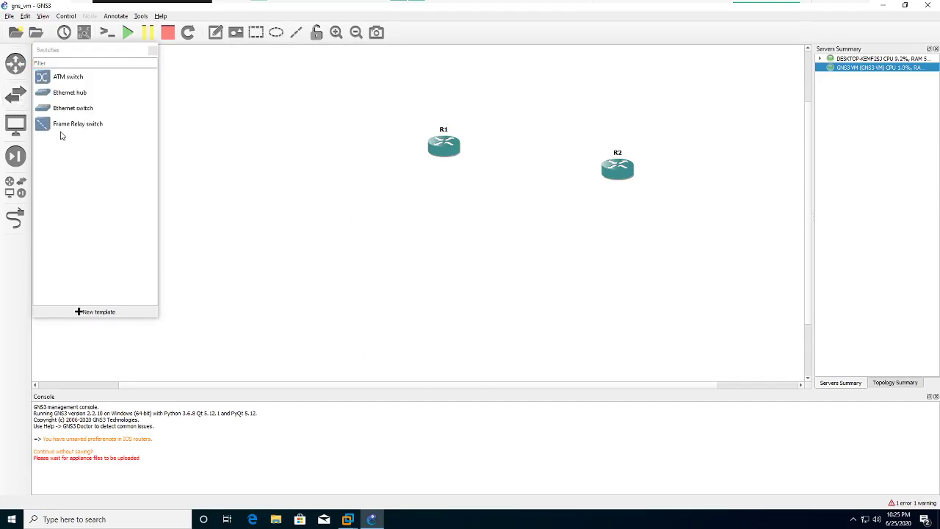
drag(60, 108, 431, 198)
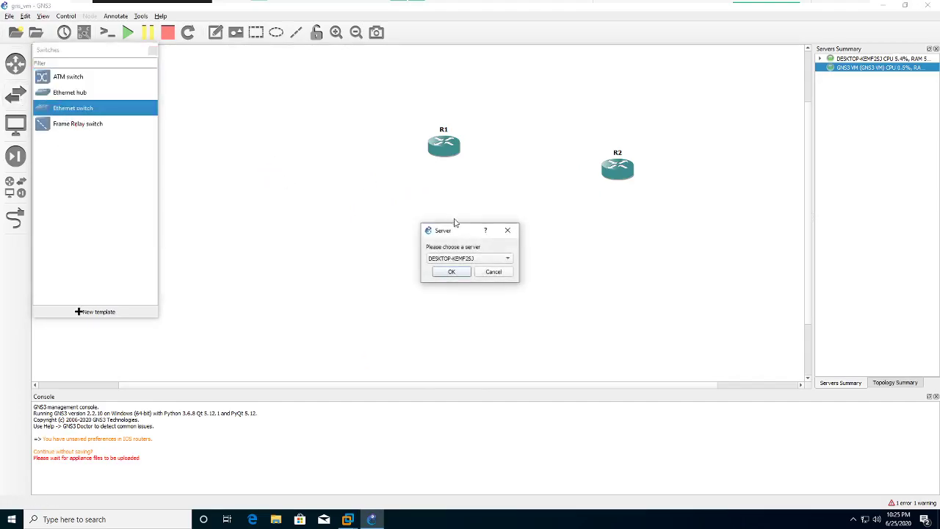
click(483, 260)
click(478, 268)
click(451, 275)
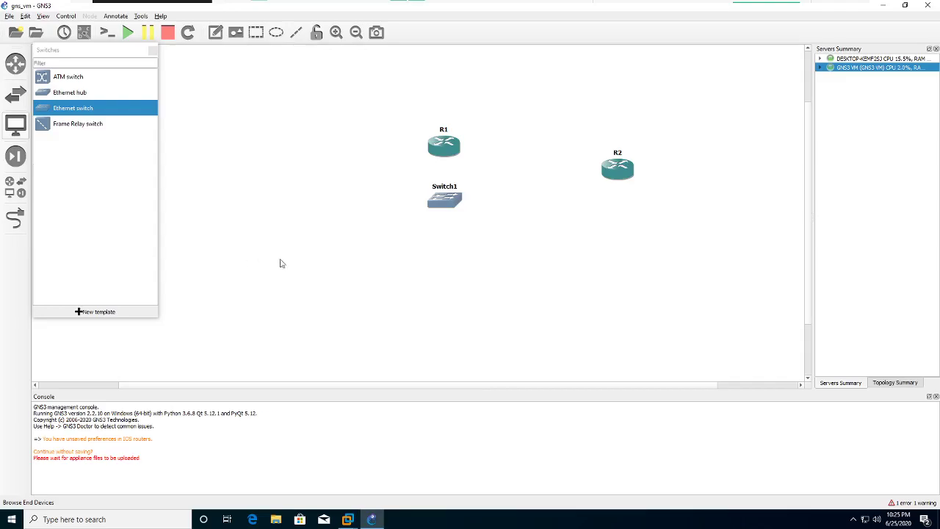
Place a VPCS on server DESKTOP-KEMF2SJ below and to the left of Switch1, and shift the switch between R1 and the PC
click(15, 124)
drag(60, 110, 325, 300)
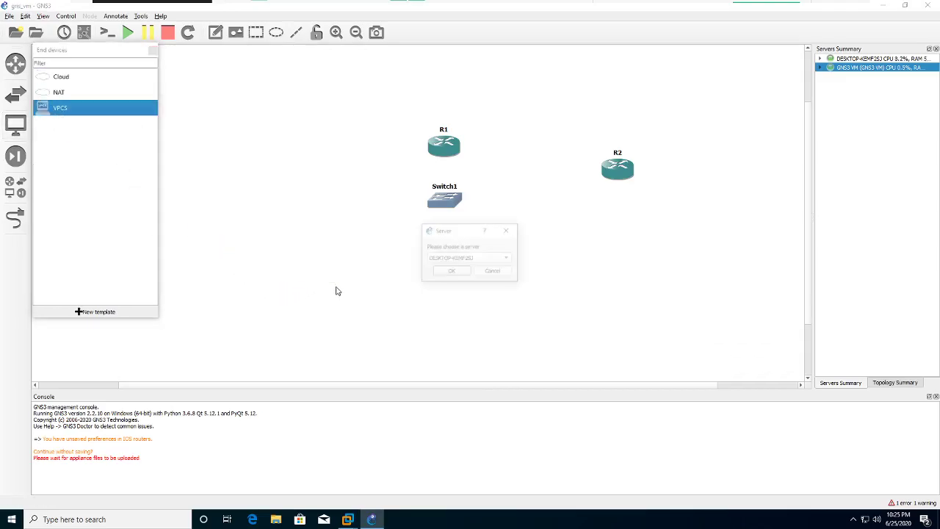
click(452, 271)
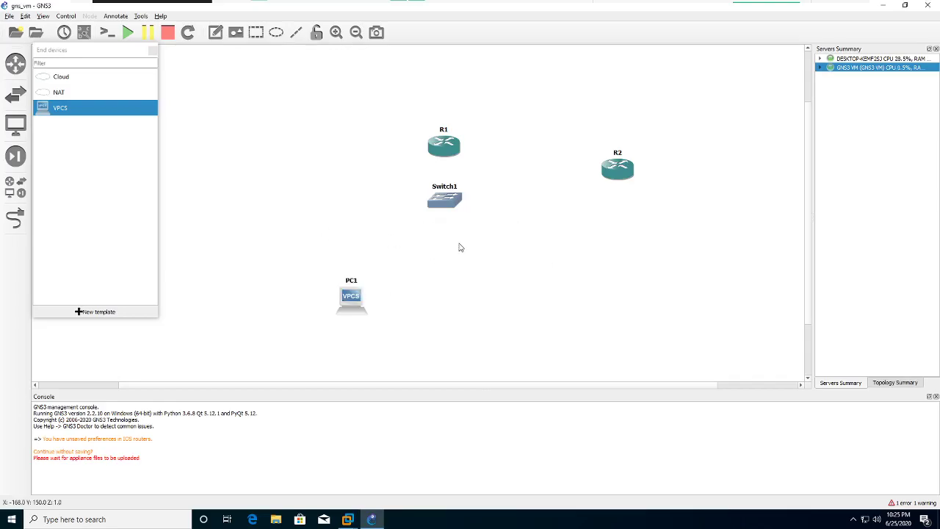
drag(449, 205, 408, 213)
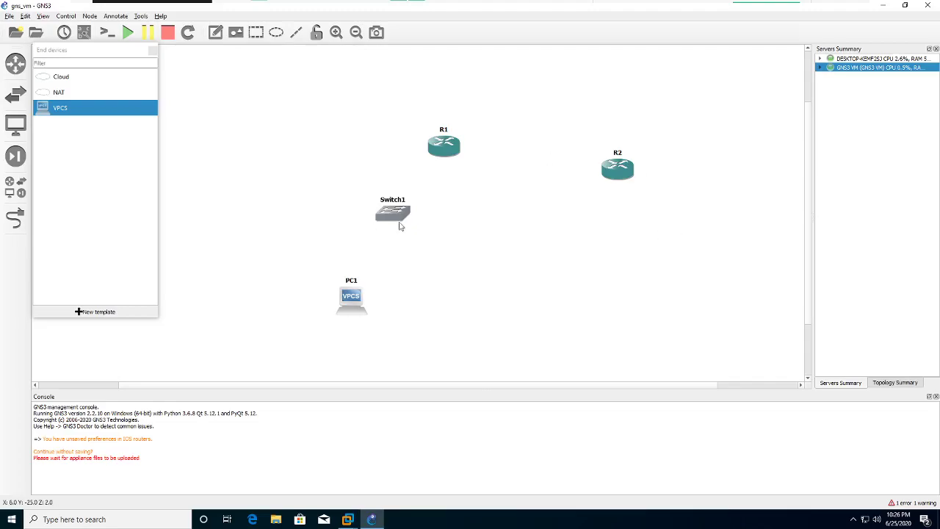
Link R1's FastEthernet0/0 to R2's FastEthernet0/1
click(14, 217)
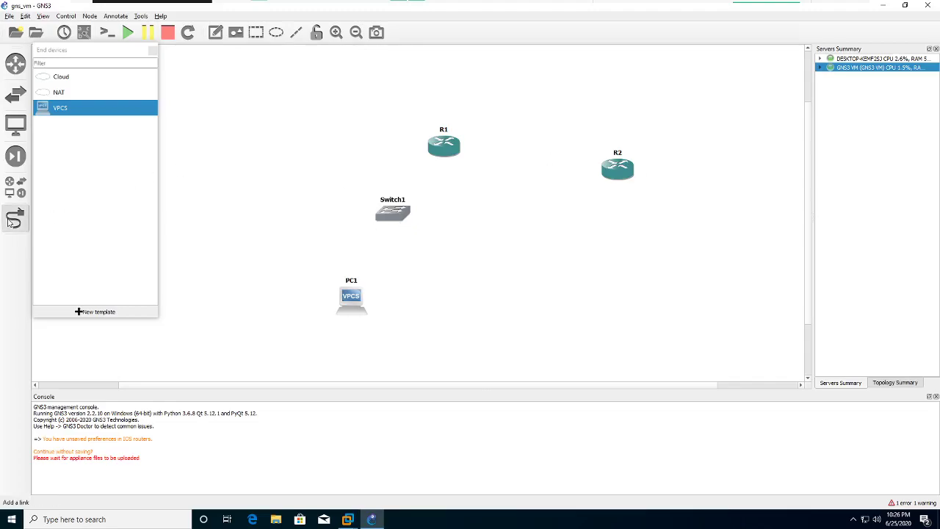
click(451, 146)
click(485, 151)
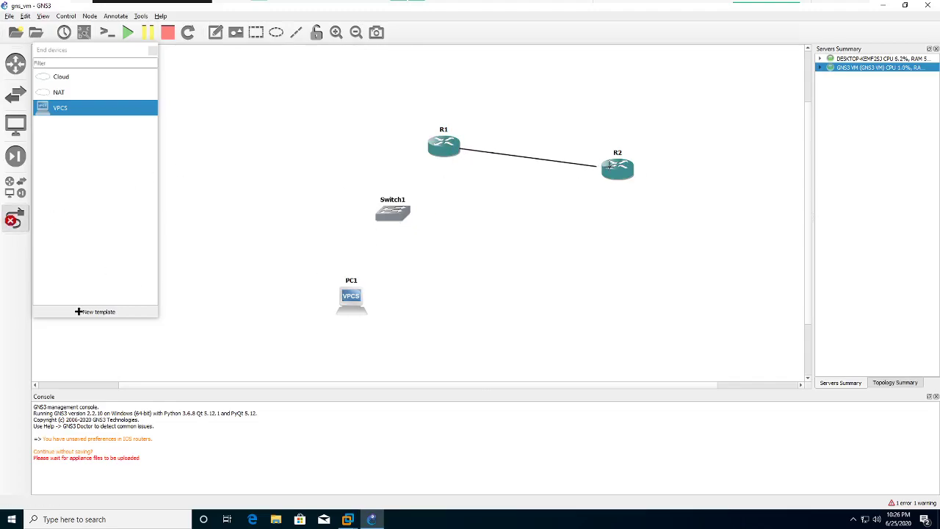
click(617, 169)
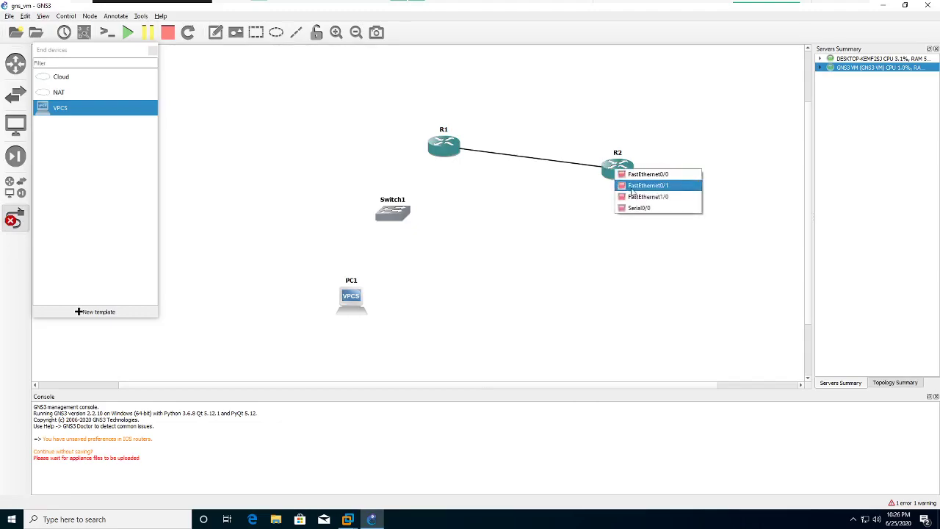
key(Escape)
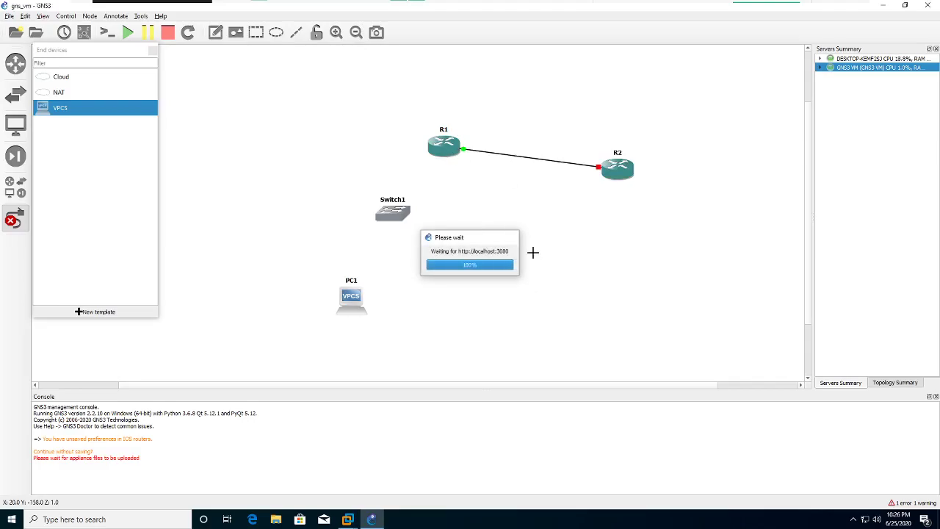
Link R1's FastEthernet1/0 to port e0 of Switch1
click(435, 149)
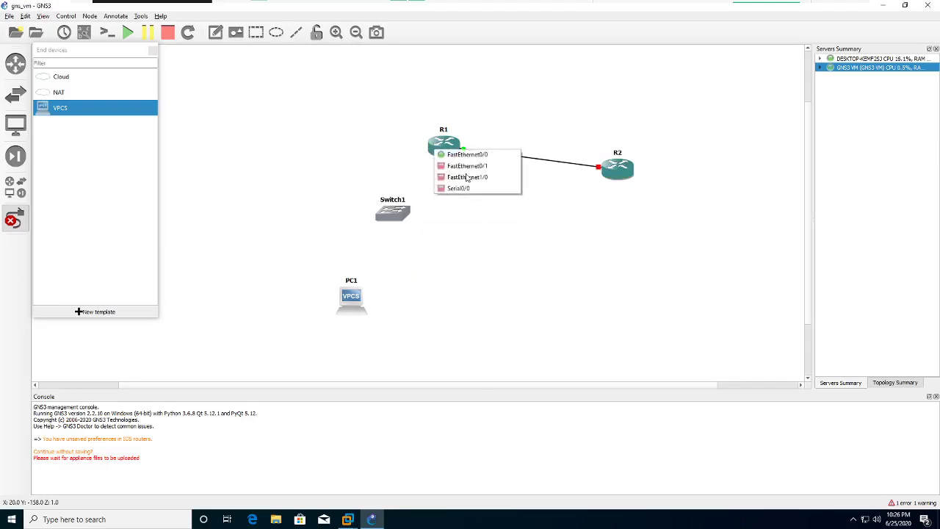
click(469, 177)
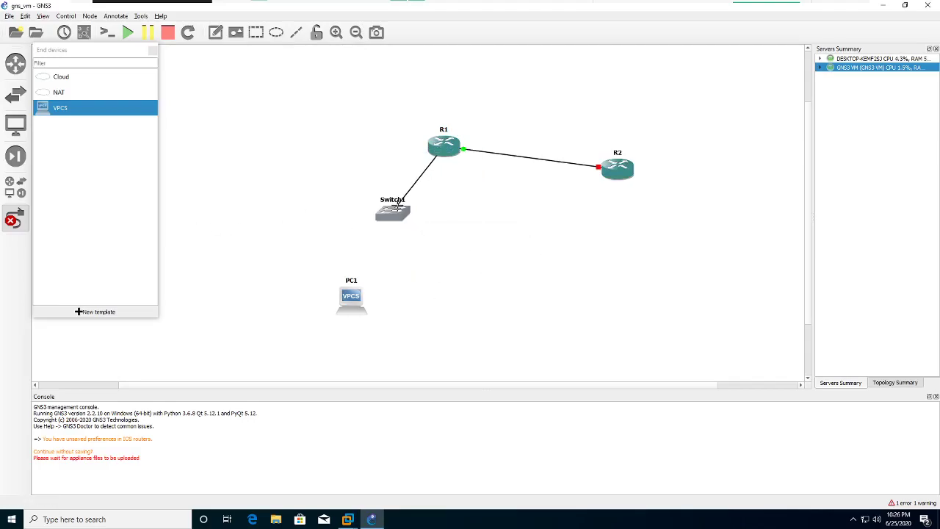
click(397, 213)
click(422, 217)
Link port e1 of Switch1 to PC1's e0 interface
click(392, 213)
click(434, 228)
click(395, 220)
click(425, 237)
click(351, 296)
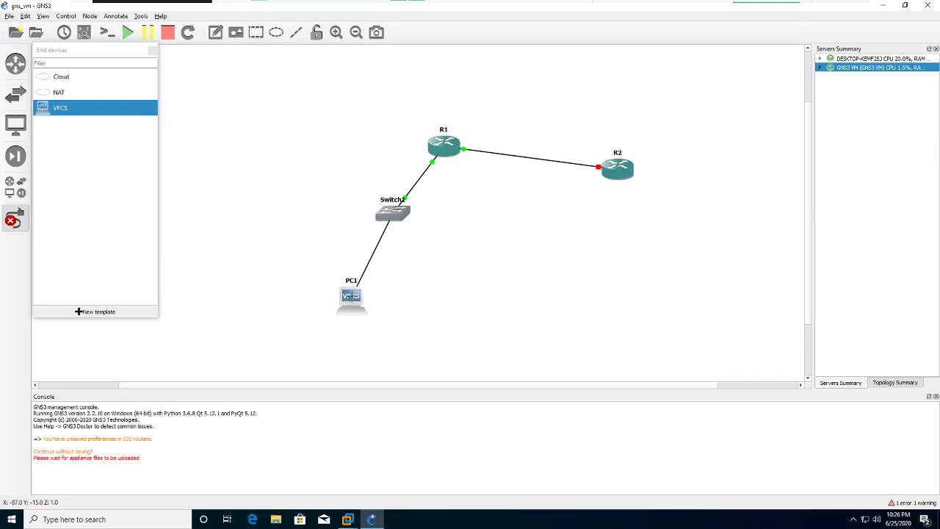
click(384, 299)
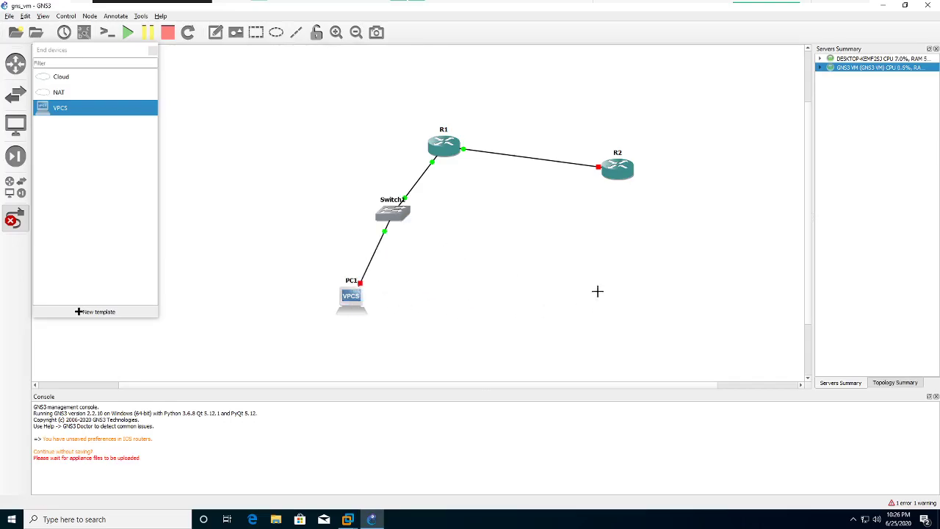
Start all nodes, open R2's console beside the topology and bring up its command prompt
click(128, 32)
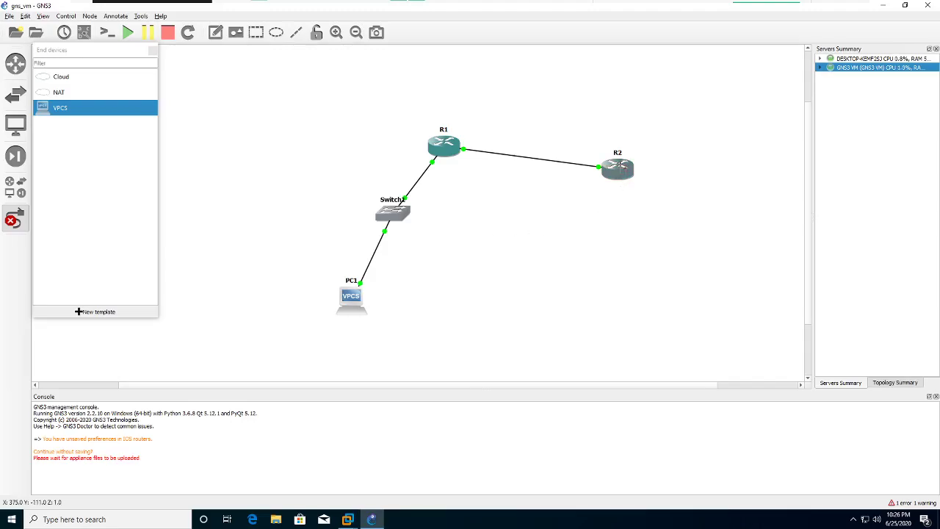
right_click(623, 172)
click(640, 185)
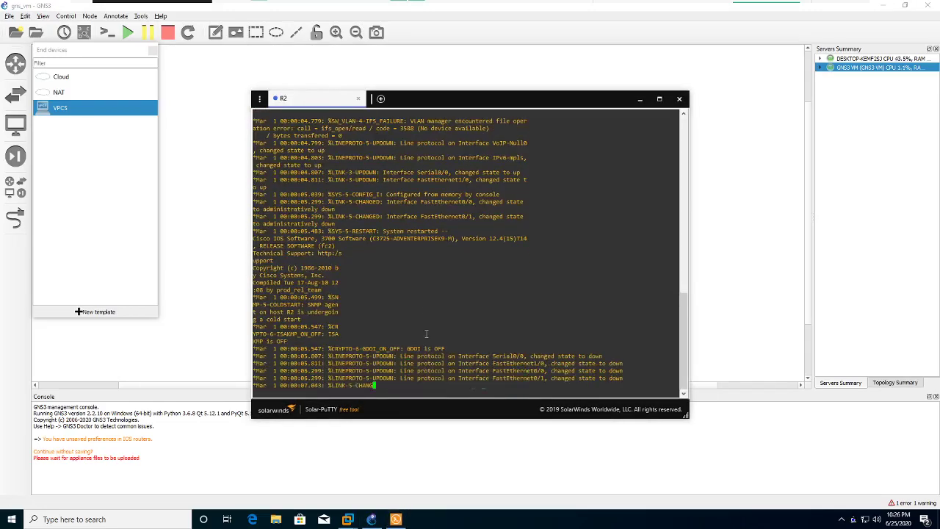
drag(409, 96, 592, 71)
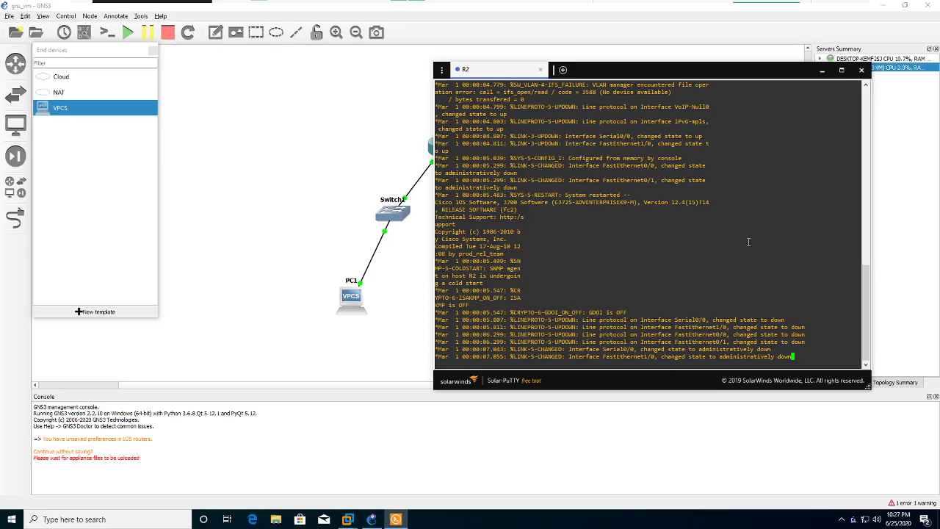
key(Return)
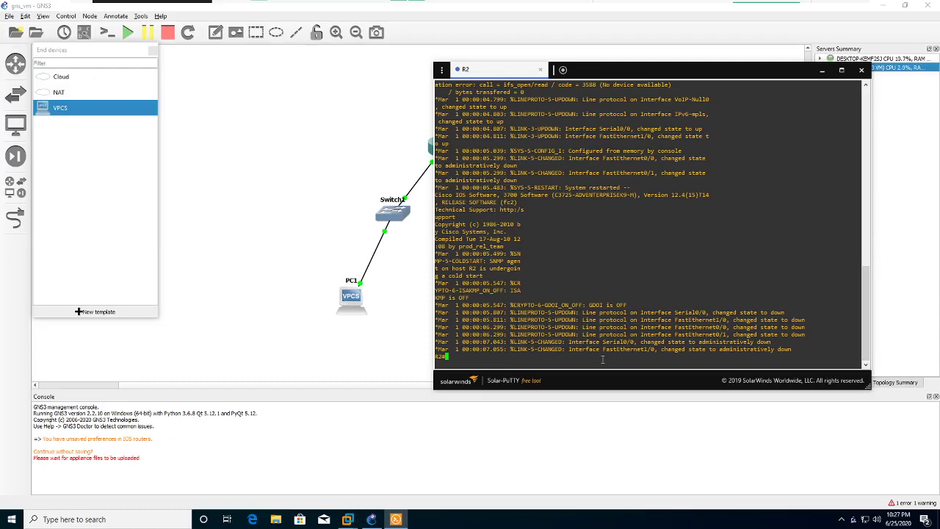
text(interf)
key(Tab)
key(BackSpace)
key(BackSpace)
key(BackSpace)
key(BackSpace)
key(BackSpace)
key(BackSpace)
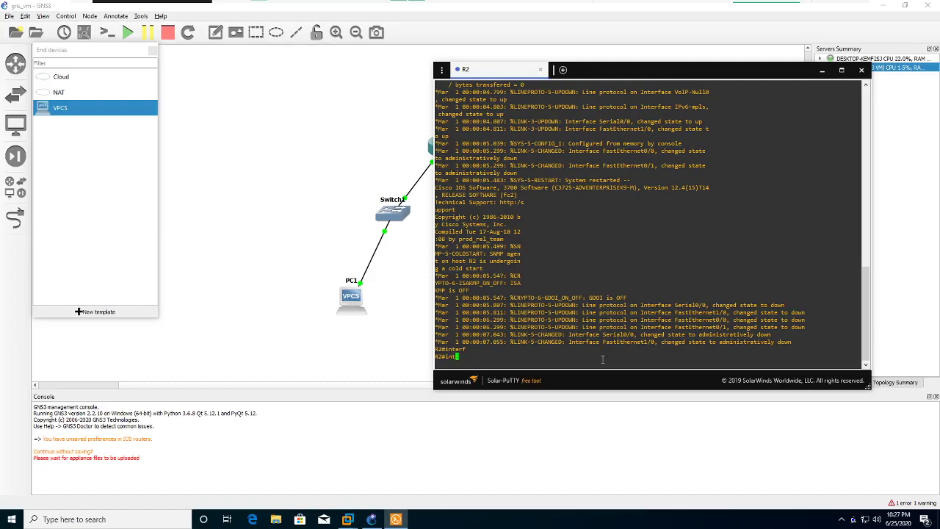
Enter global configuration mode on R2 with config t and begin an interface command with inter f
text(config t)
key(Return)
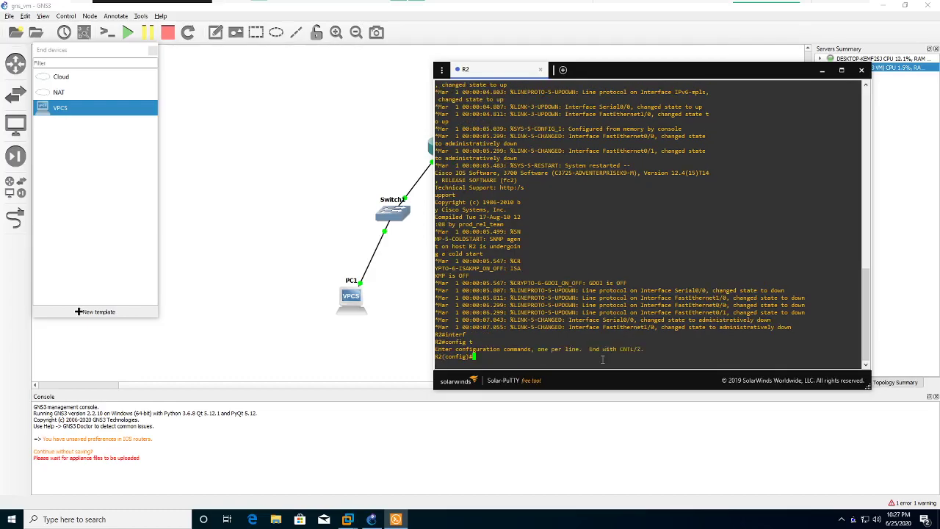
text(inter f)
Move the R2 console below the routers and show the interface labels on the topology links
drag(593, 62, 549, 275)
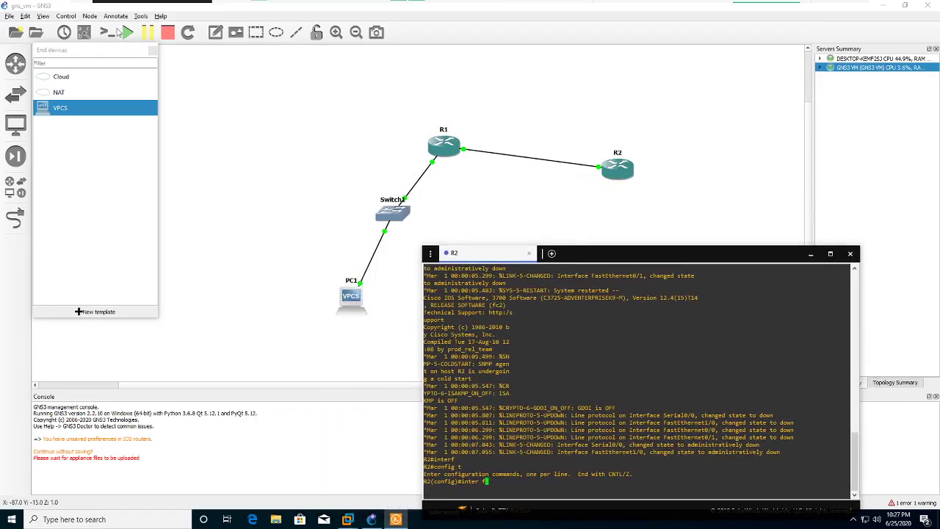
click(43, 17)
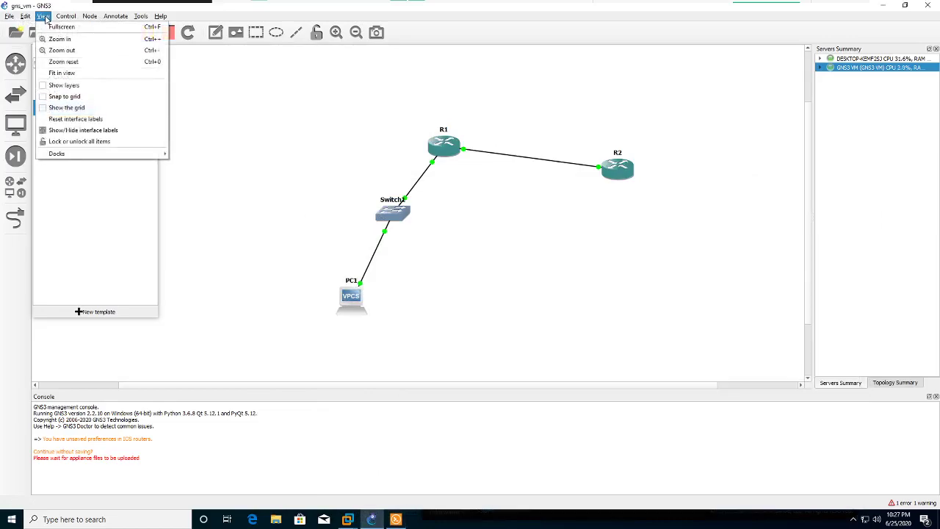
click(58, 130)
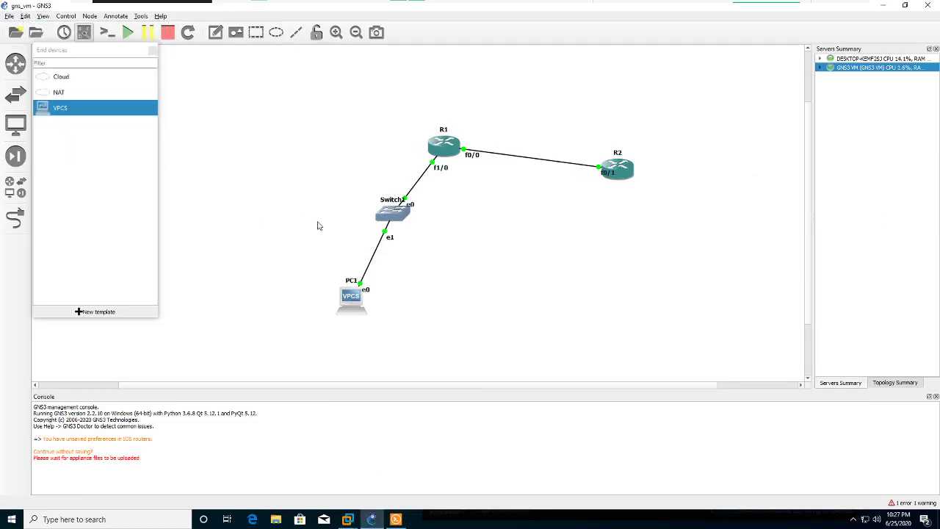
Enter R2's interface f0/1 and try to assign it the address 192.168.200.1 with mask 255.255.255.252
click(396, 520)
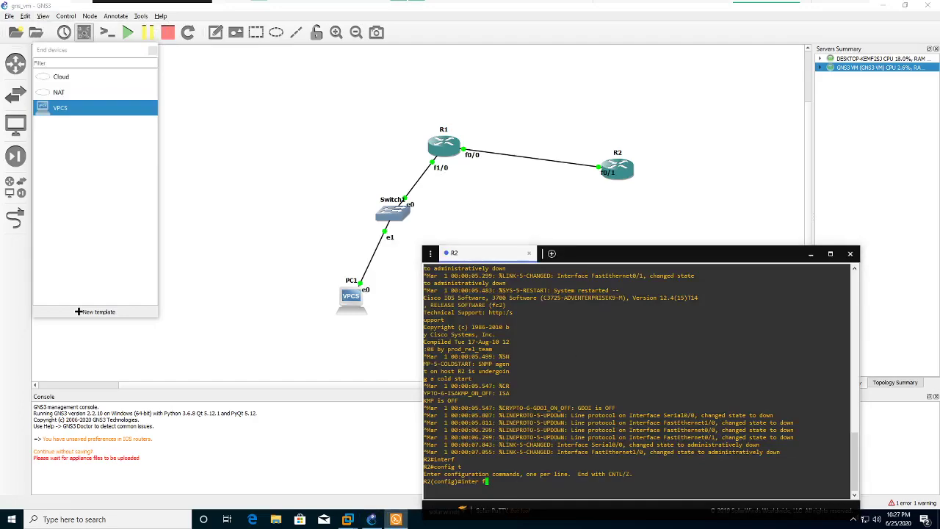
text(0/1)
key(Return)
text(ip add)
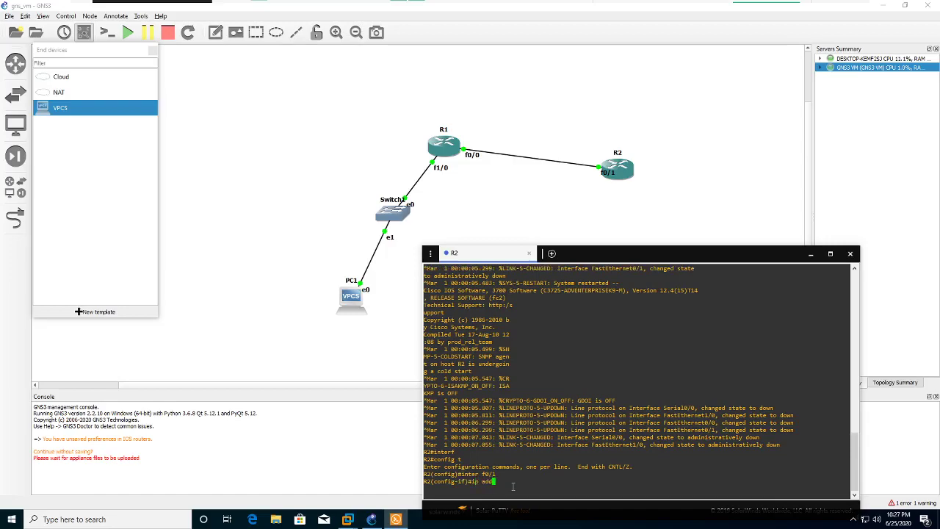
text(r )
text(192.168)
text(.200.)
text(1 2)
text(55.255.2)
text(55.25)
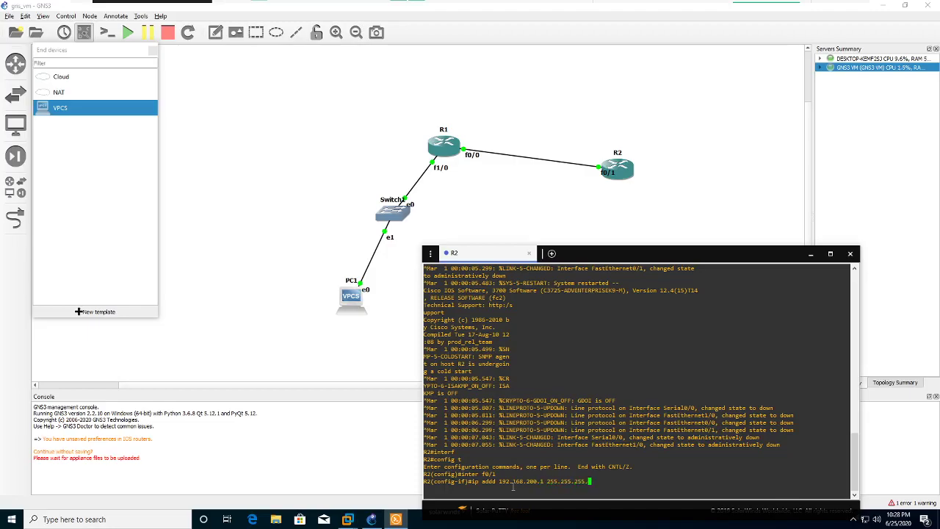
text(2)
key(Return)
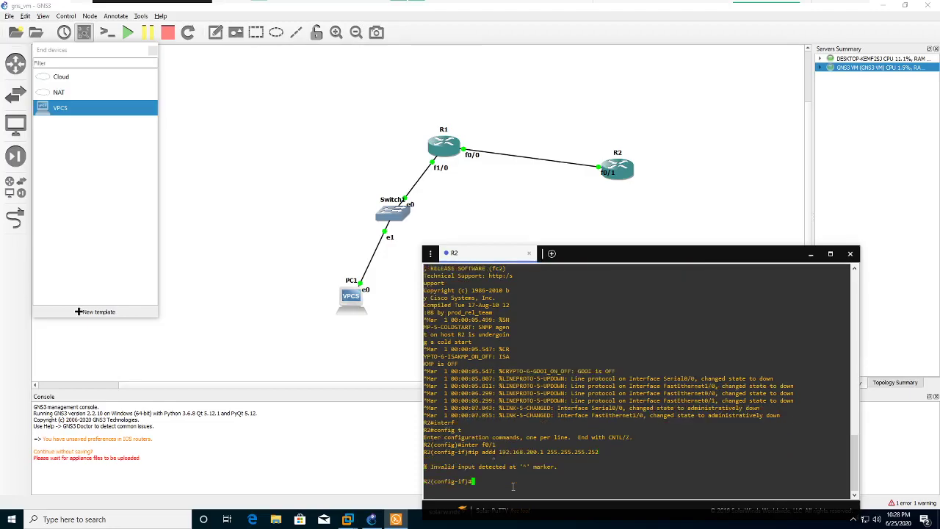
Correct the misspelled ip add command to assign 192.168.200.1 255.255.255.252 to R2's f0/1, and enable the interface with no shut
key(Up)
key(Left)
key(Left)
key(Left)
key(Left)
key(Left)
key(Left)
key(Left)
key(Left)
key(Left)
key(Left)
key(Left)
key(Left)
key(Left)
key(Left)
key(Left)
key(Left)
key(Left)
key(Left)
key(Left)
key(Left)
key(Left)
key(Left)
key(Left)
key(Left)
key(Left)
key(Left)
key(Left)
key(Left)
key(Left)
key(BackSpace)
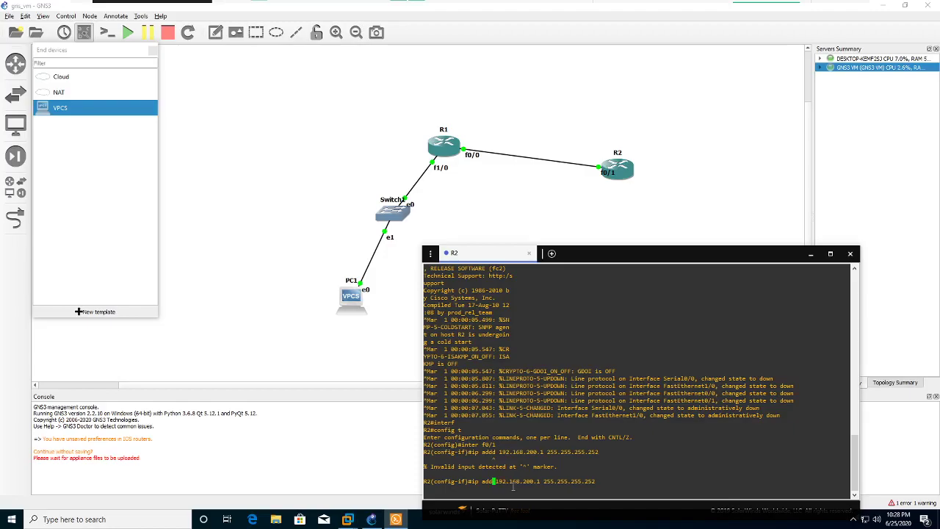
key(Return)
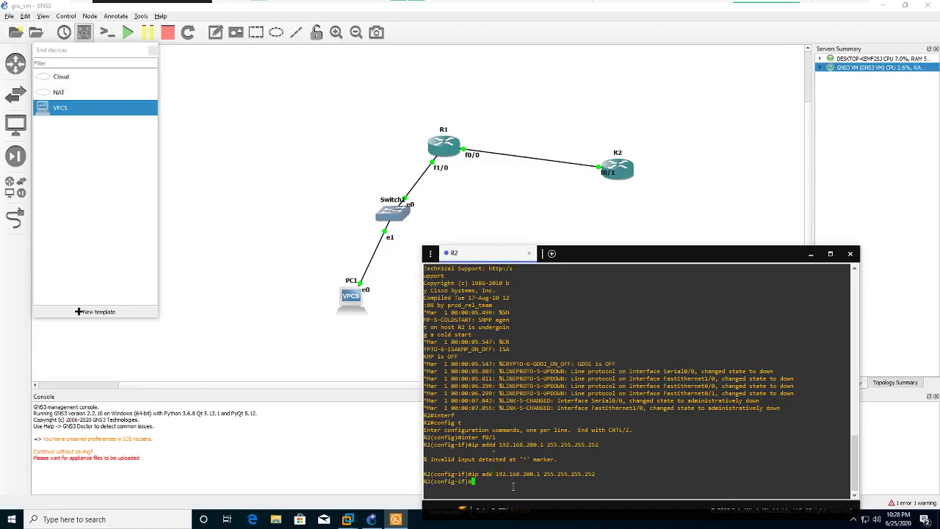
text(no shut)
key(Return)
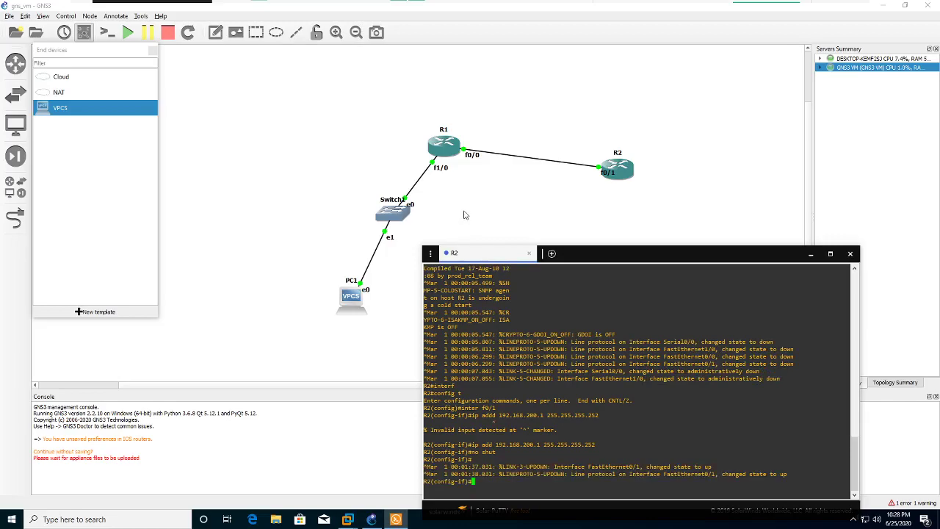
Open R1's console and enter global configuration mode with config t
right_click(452, 150)
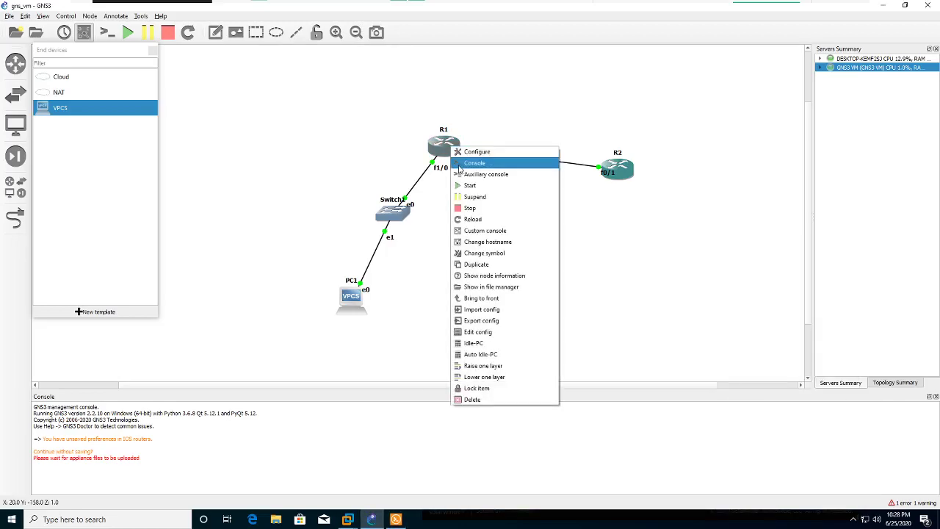
click(466, 163)
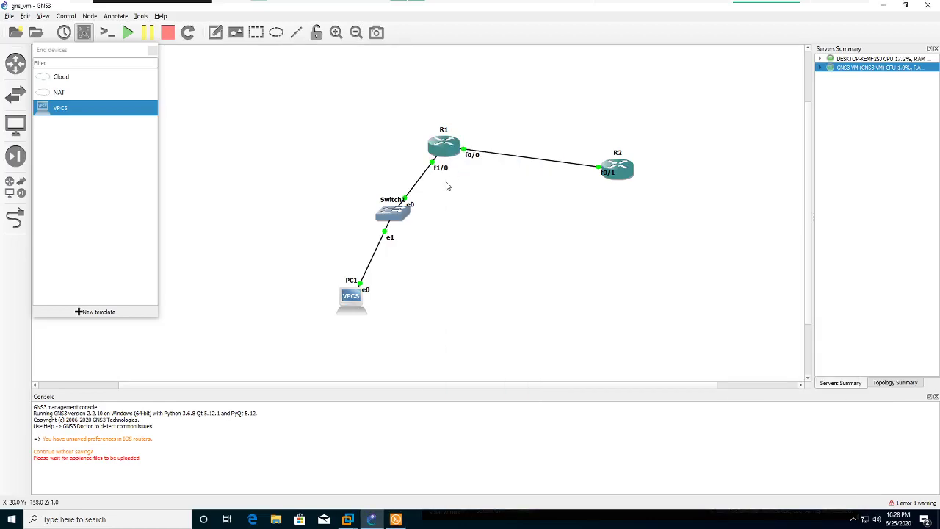
click(396, 519)
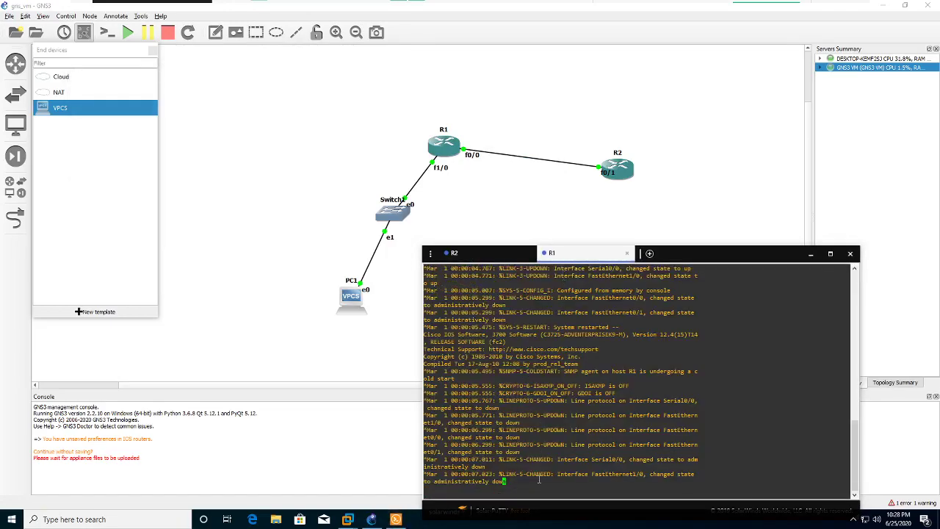
key(Return)
key(Return)
key(Return)
text(config t)
key(Return)
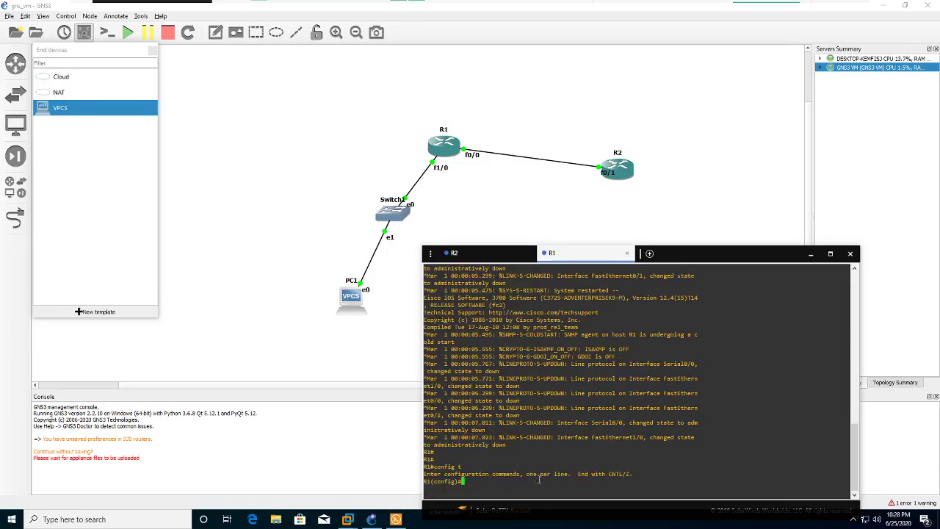
Assign 192.168.200.2 255.255.255.252 to R1's interface f0/0 and enable it with no shut
text(interface f0/0)
key(Return)
text(ip addre 192.168.200.2)
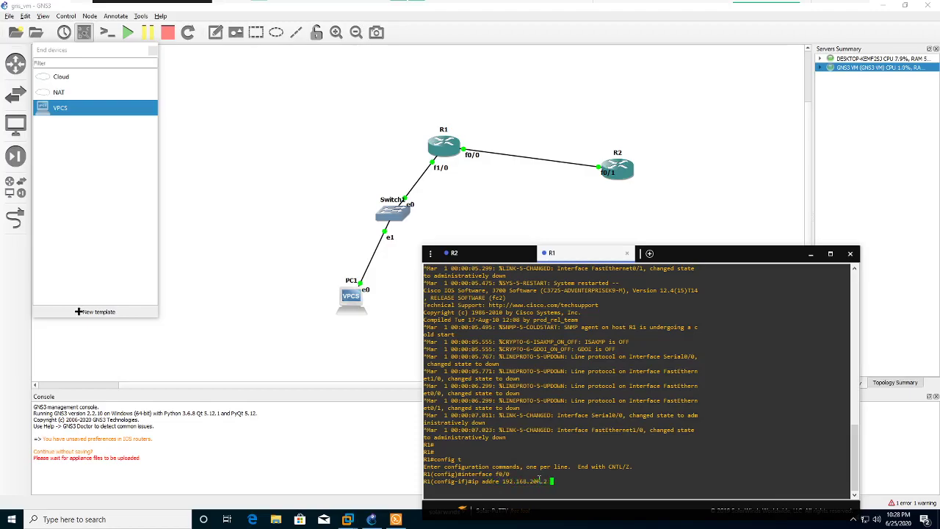
text(0.1.2 255.255.255.252)
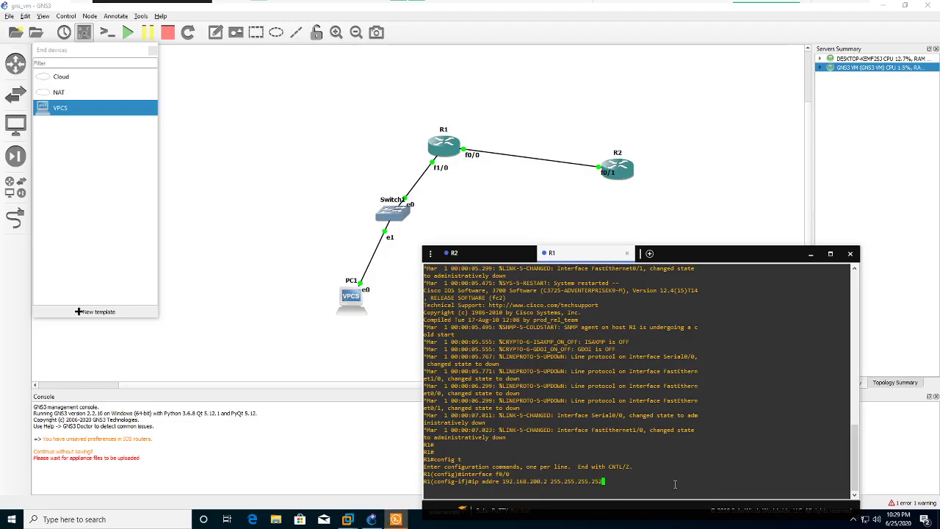
key(Return)
text(no shut)
key(Return)
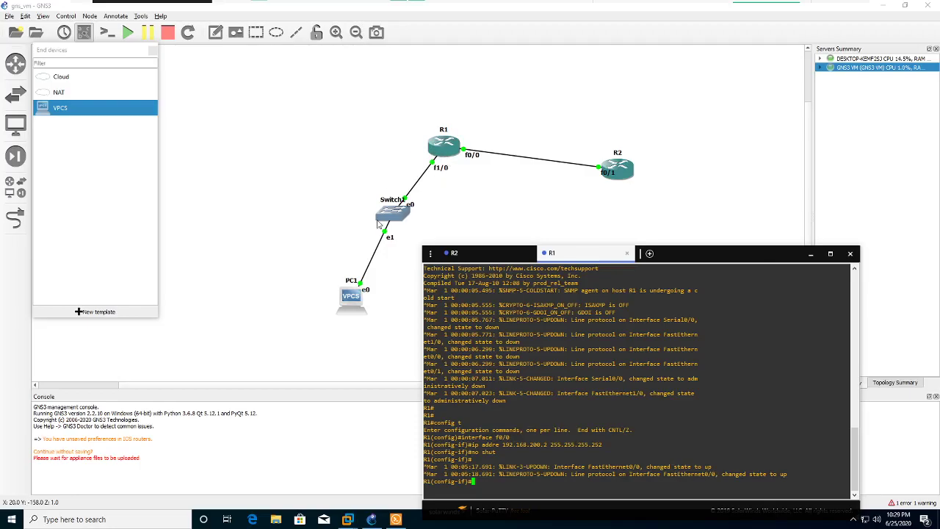
Enter R1's interface f1/0 and try to assign it 192.168.1.0 with mask 255.255.255.0
text(interfac)
key(BackSpace)
key(BackSpace)
key(BackSpace)
key(BackSpace)
key(BackSpace)
key(BackSpace)
key(BackSpace)
key(BackSpace)
text(interfa f)
key(BackSpace)
text(fi)
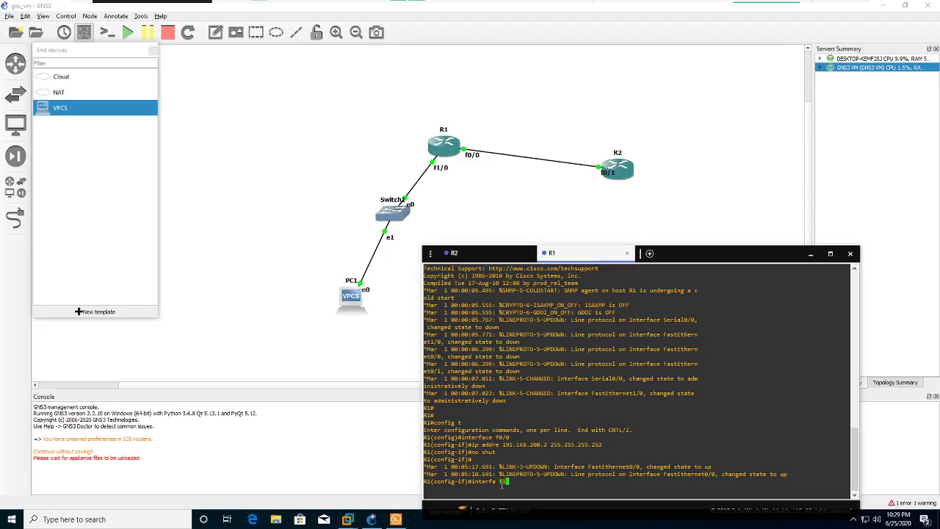
text(/0)
key(Return)
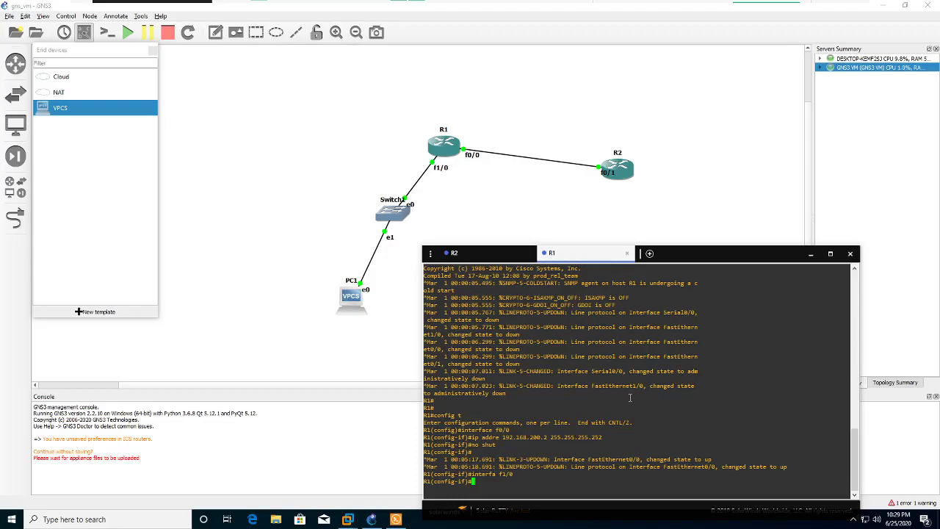
text(ip add 192.168.1.0 255.255.255.0)
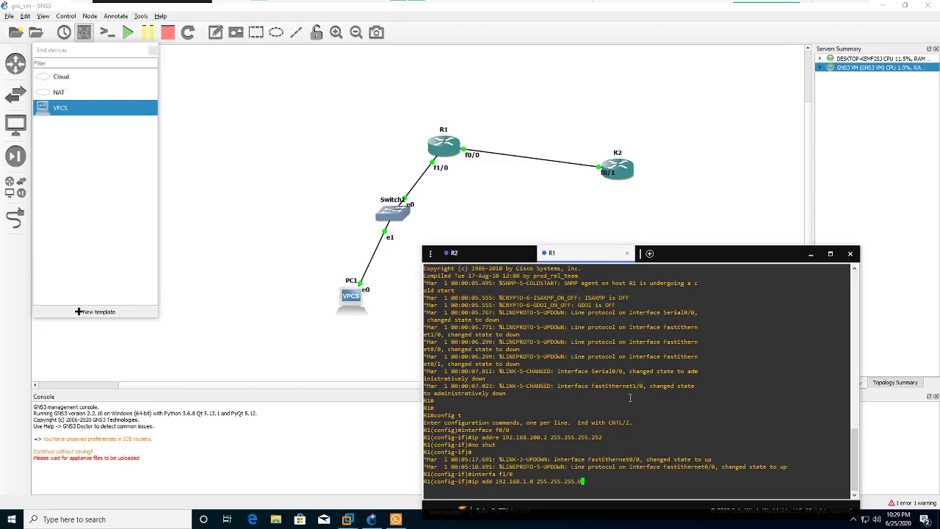
key(Return)
Enable R1's interface f1/0 with no shut and save the router configuration with do wr
text(no shut)
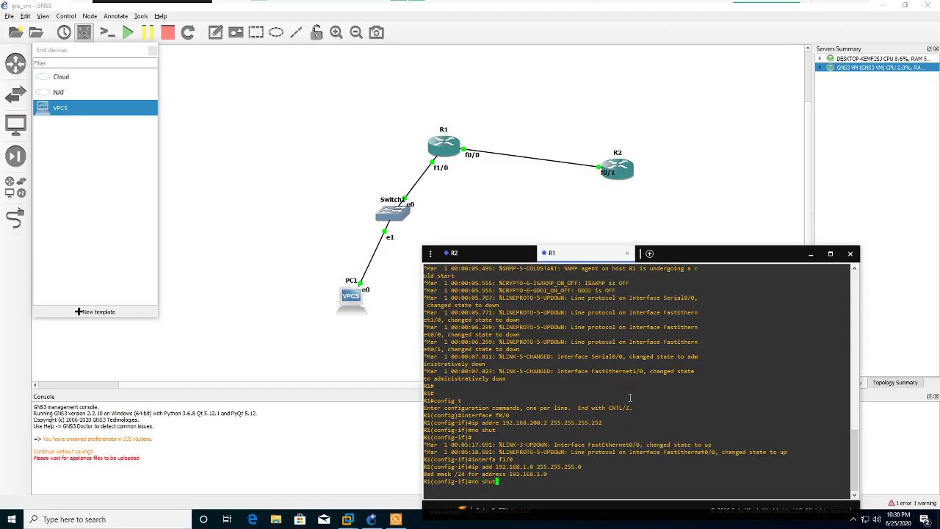
key(Return)
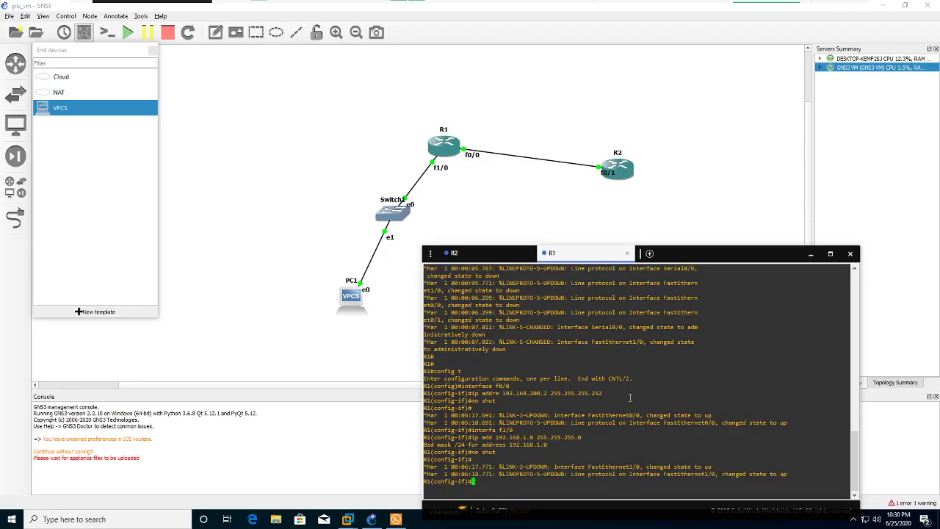
text(do wr)
key(Return)
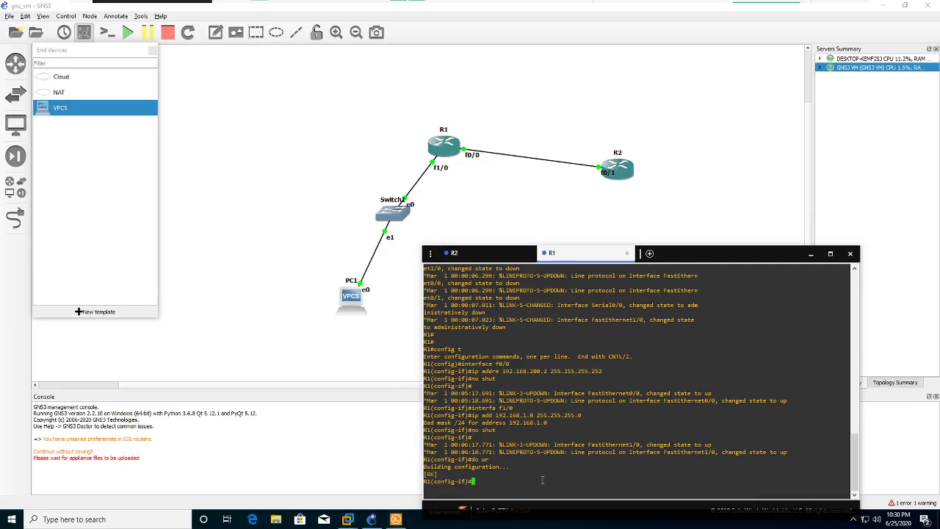
Configure OSPF process 1 on R1 with networks 192.168.200.0 0.0.0.3 and 192.168.1.0 0.0.0.255 in area 0
text(router ospf 1)
key(Return)
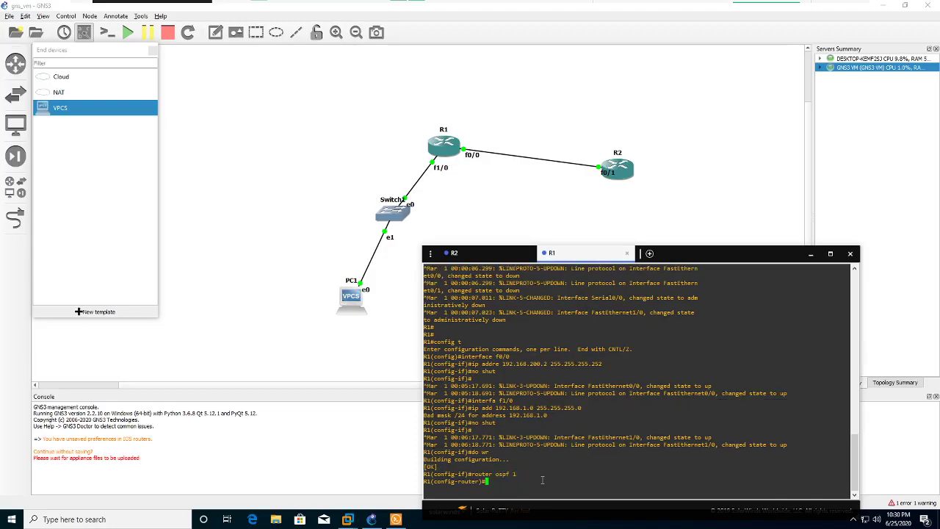
text(network 192.168.200.0 0.0.0.3 area 0)
key(Return)
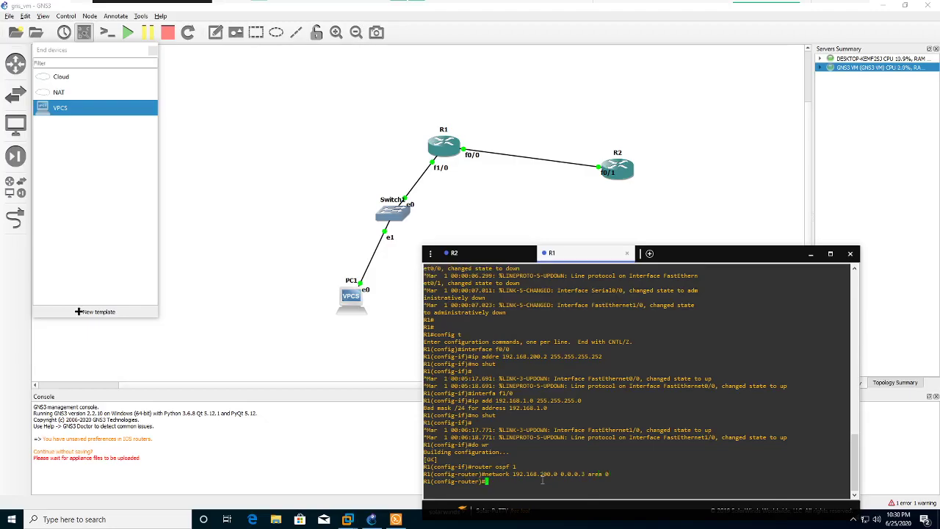
text(network 192.168.1.0 0.0.0.255 area 0)
key(Return)
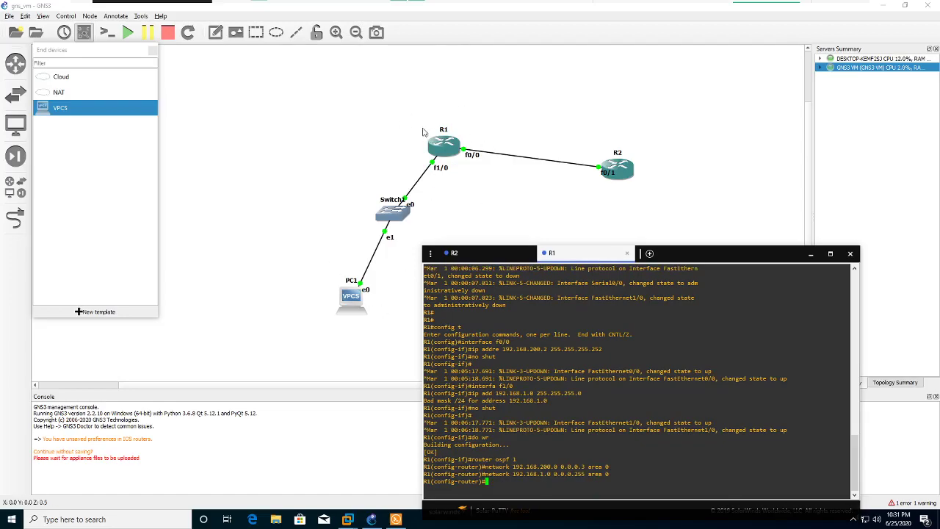
Open PC1's console and write the command ip 192.168.1.10 255.255.255.0 gateway 192.168.1.1
right_click(358, 297)
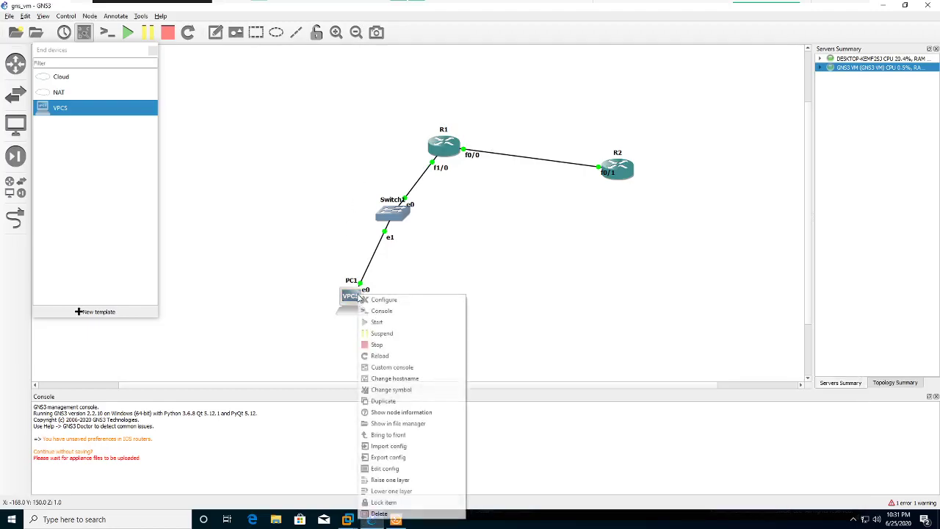
click(371, 315)
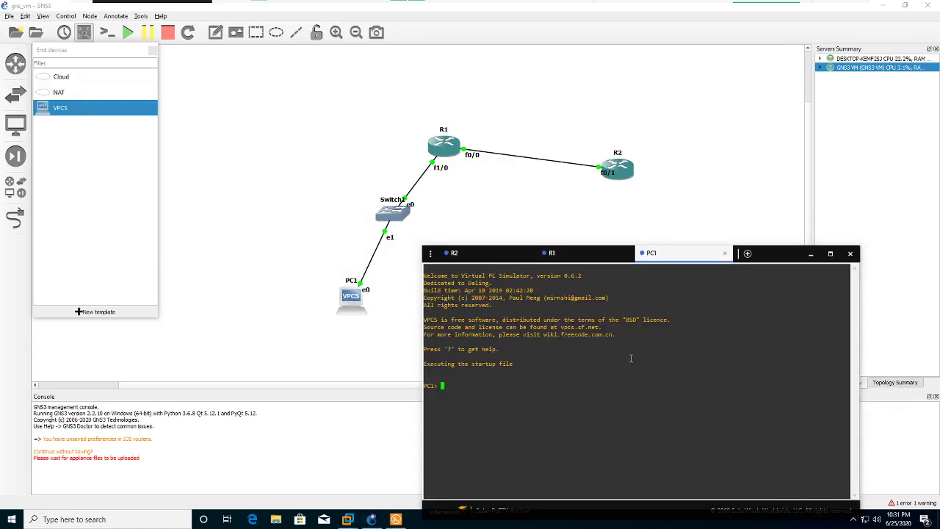
text(ip 192.168.1.)
key(BackSpace)
text(.10 255.255.255.0 gateway 192.168.)
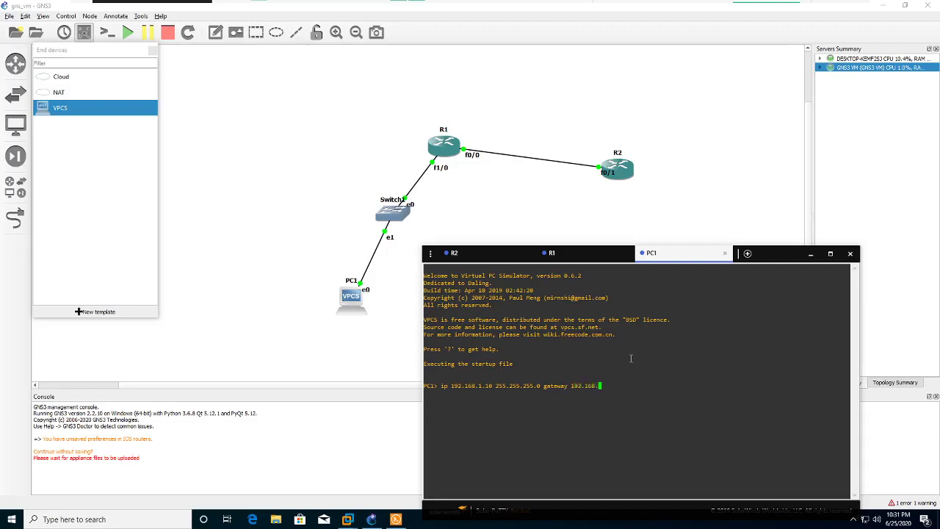
text(1.1)
Return to R1's console and examine the address command entered for interface f1/0
click(552, 253)
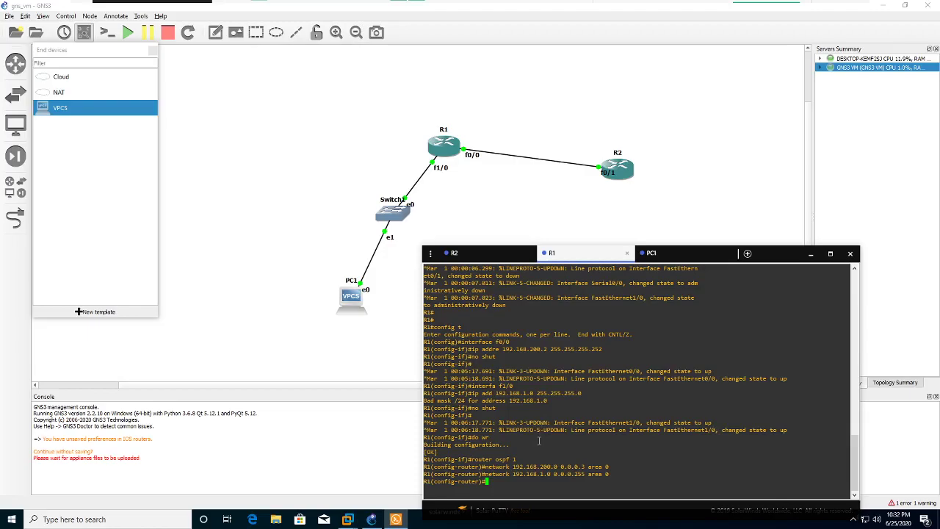
triple_click(528, 392)
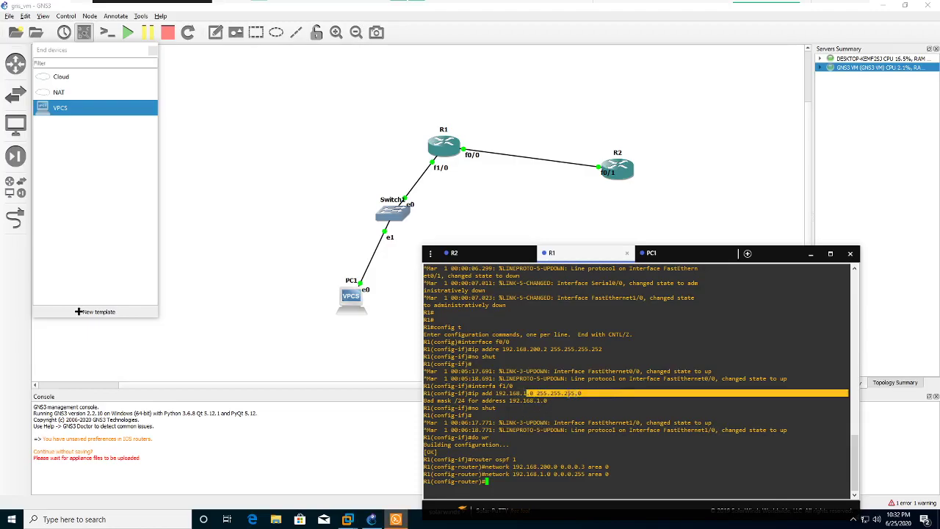
click(527, 393)
Try to enter interface configuration for f0/0 on R1 from the OSPF router mode
text(interf)
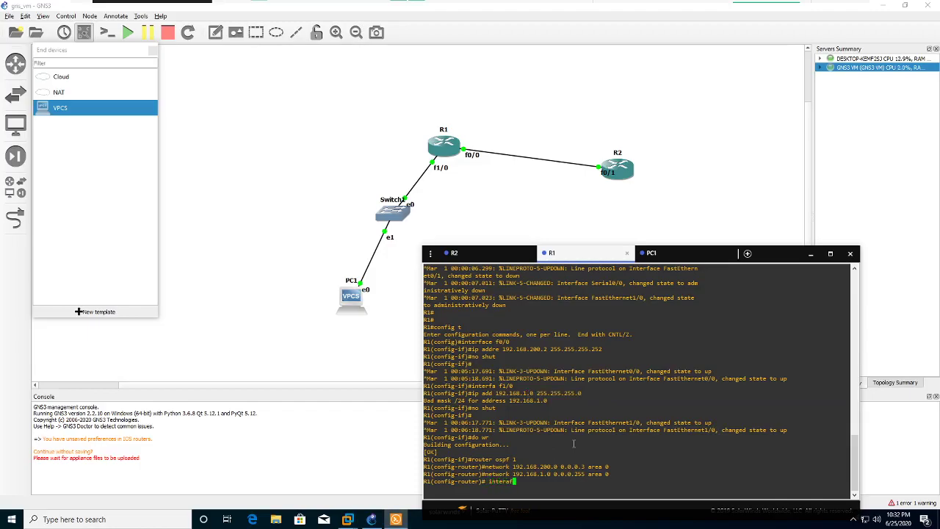
text(a)
key(Tab)
text(f )
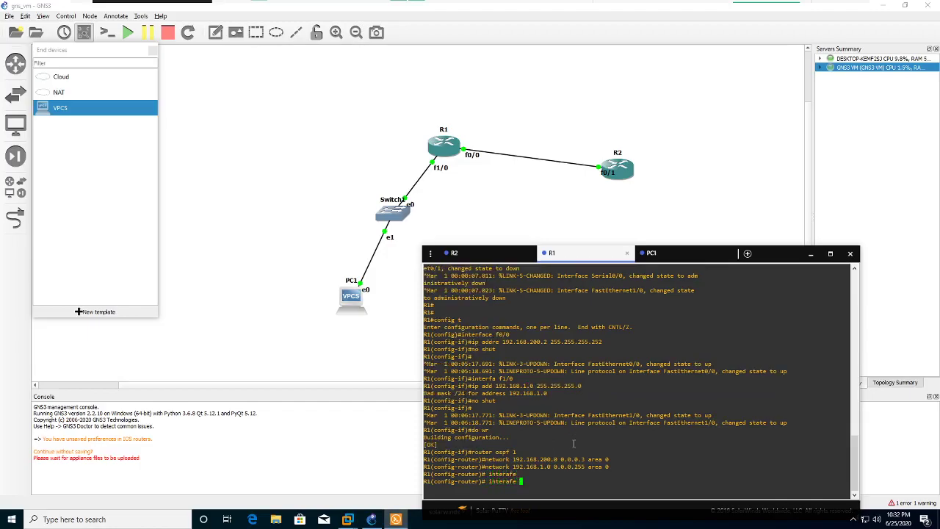
text(0/0)
key(Return)
key(Up)
key(Up)
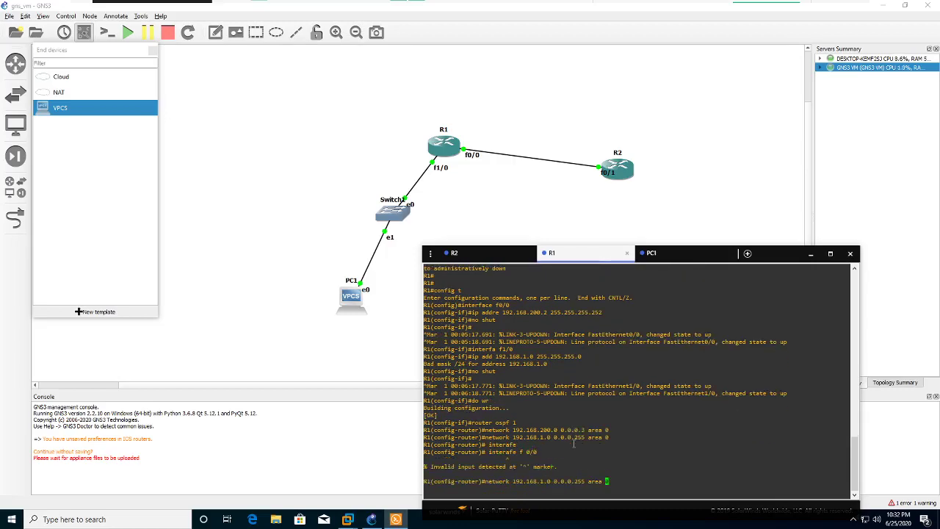
key(Down)
key(Down)
key(Left)
key(Left)
key(BackSpace)
key(Return)
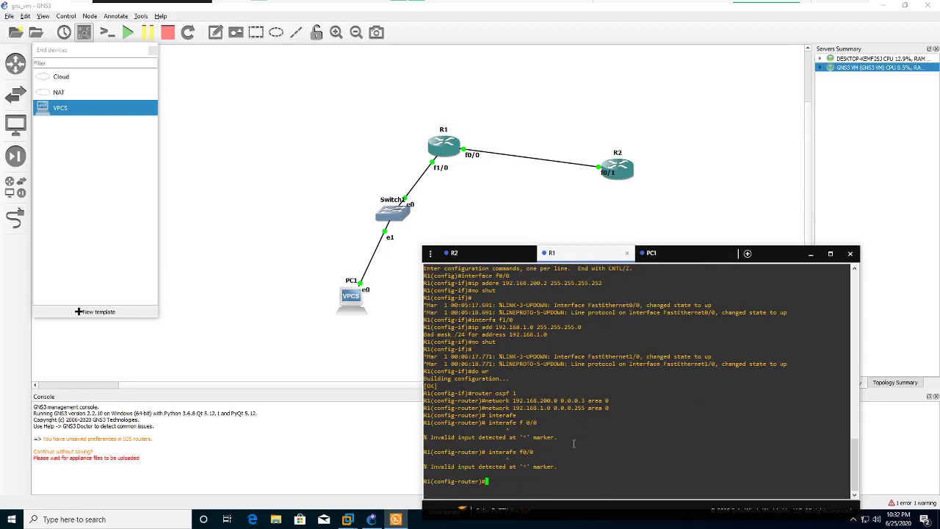
Enter R1's interface fa1/0 and try to remove the address 192.168.1.0 255.255.255.0 with no ip add
text(i)
text(nt fa)
text(0)
key(BackSpace)
text(1/0)
key(Return)
text(ip addr)
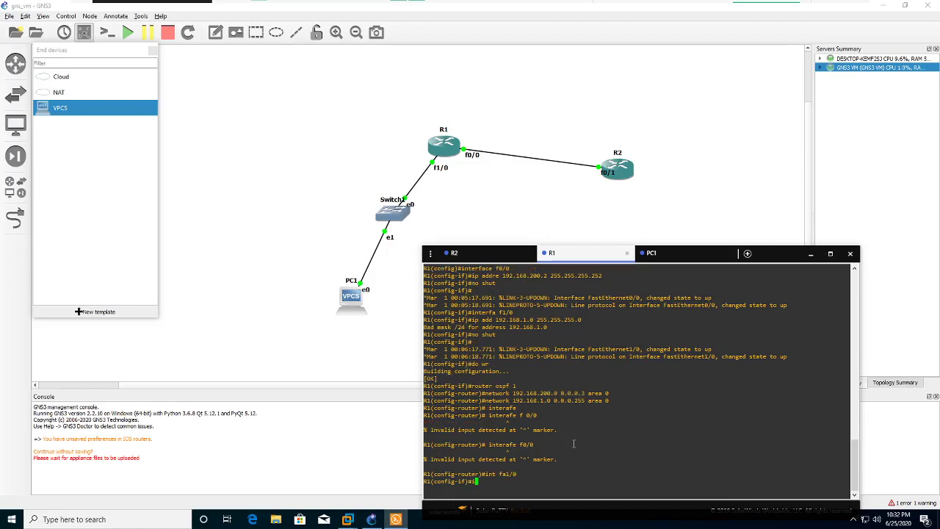
key(BackSpace)
key(BackSpace)
key(BackSpace)
key(BackSpace)
key(BackSpace)
key(BackSpace)
key(BackSpace)
text(no ip add 192.168.1.0 255.255.255.0)
key(Return)
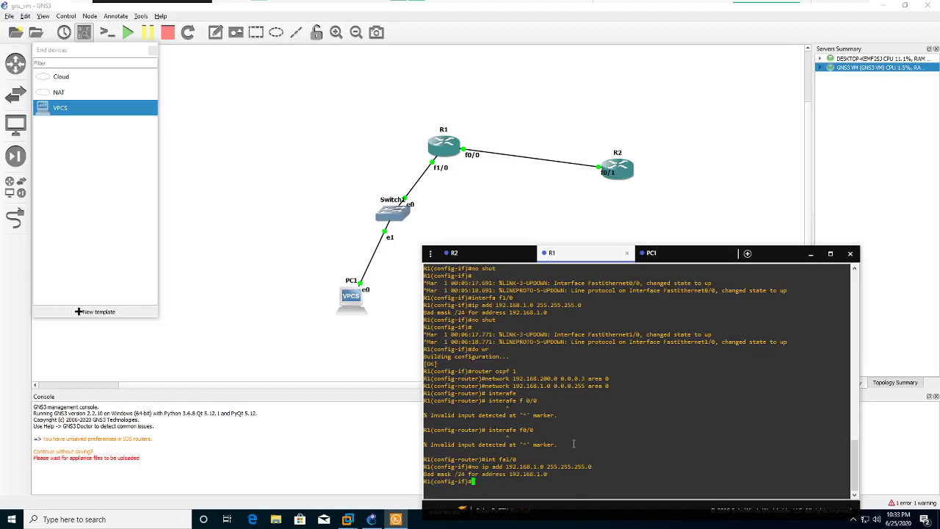
Try to remove the address 192.168.1.1 255.255.255.0 from R1's fa1/0 interface with no ip add
key(Up)
key(Left)
key(Left)
key(Left)
key(Left)
key(Left)
key(Left)
key(Left)
key(Left)
key(Left)
key(Left)
key(Left)
key(Left)
key(Left)
key(Left)
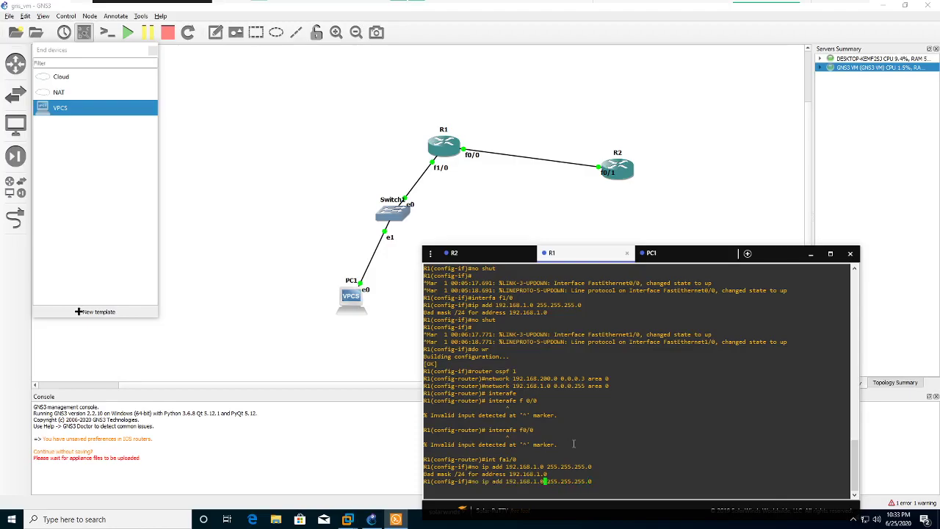
key(BackSpace)
text(1)
key(Return)
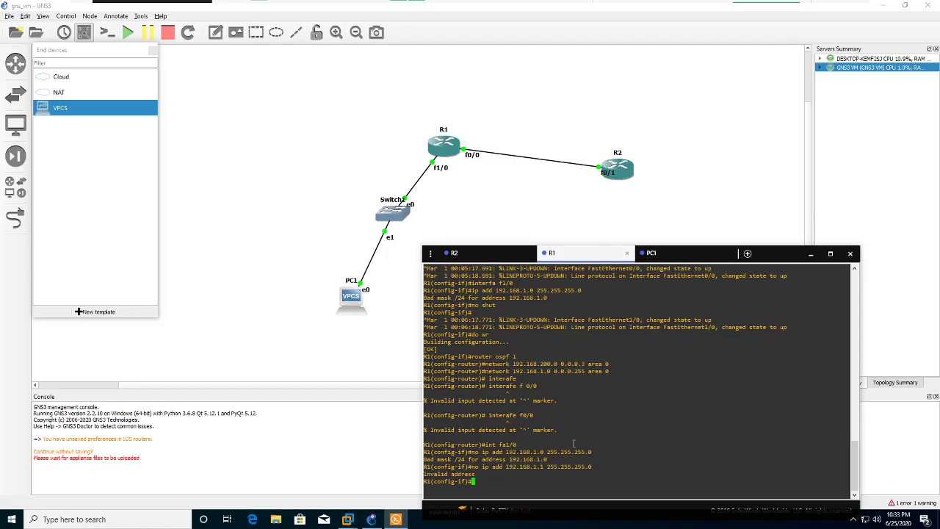
Assign 192.168.1.1 255.255.255.0 to R1's fa1/0 interface with ip add and save the configuration with do wr
key(Up)
key(Left)
key(Left)
key(Left)
key(Left)
key(Left)
key(Left)
key(Left)
key(Left)
key(Left)
key(Left)
key(Left)
key(Left)
key(Left)
key(Left)
key(Left)
key(Left)
key(Left)
key(Left)
key(Left)
key(Left)
key(Left)
key(Left)
key(Left)
key(Left)
key(Left)
key(Left)
key(Delete)
key(Delete)
key(Delete)
key(Return)
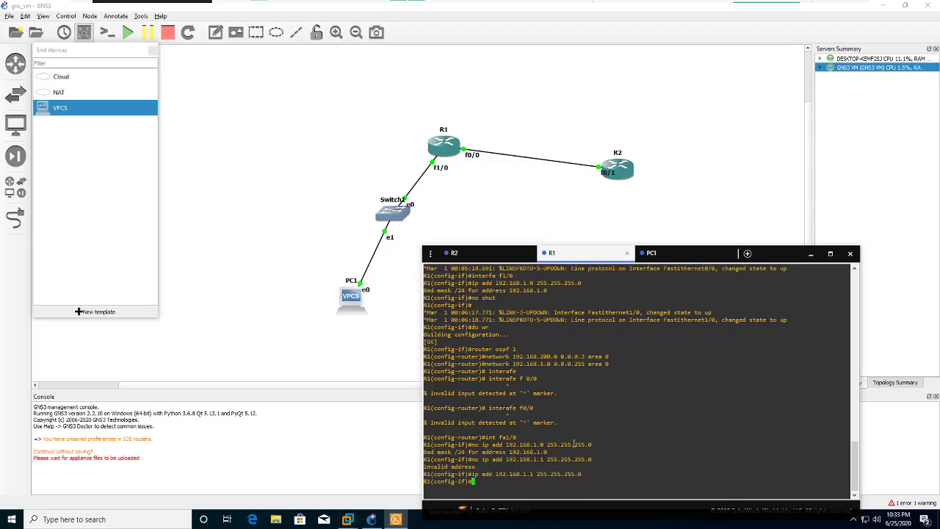
text(do wr)
key(Return)
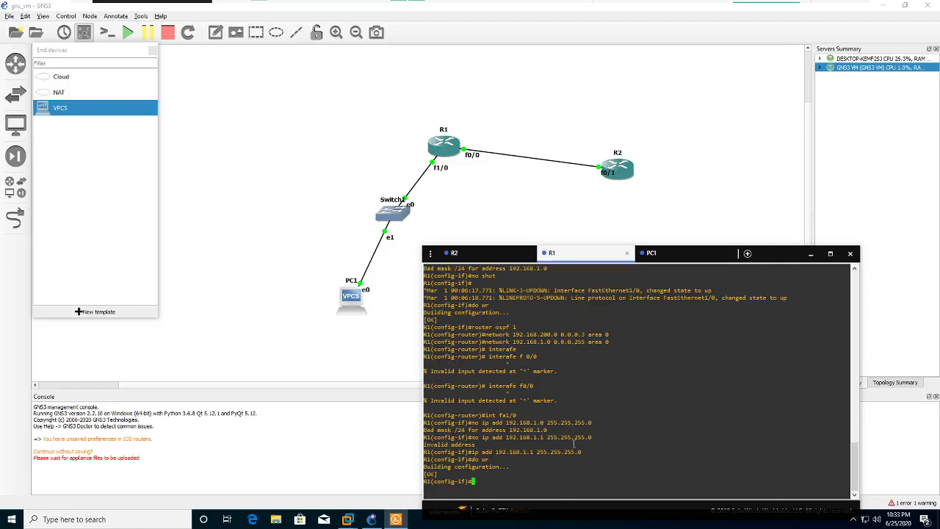
List the addresses and status of R1's interfaces with do sh ip interf brie
text(do sh ip interfa)
key(BackSpace)
text(brie)
key(Return)
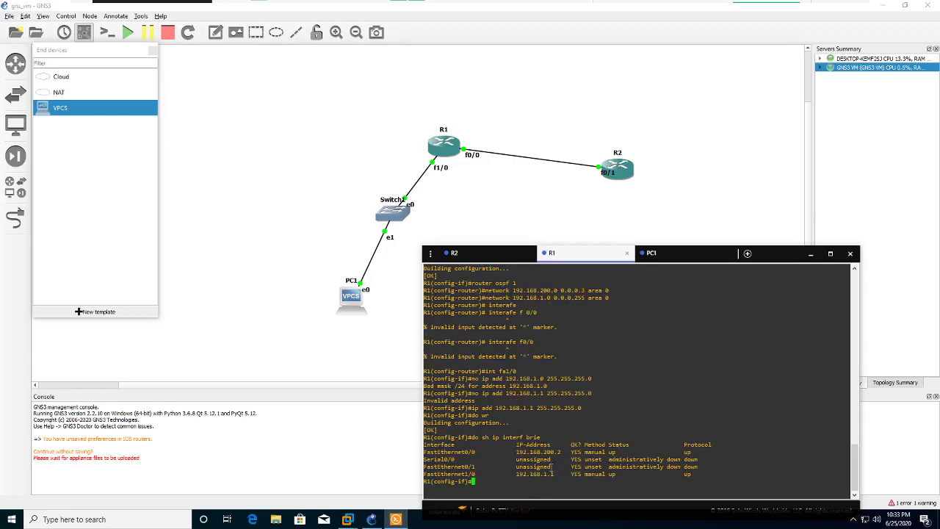
Apply the pending address 192.168.1.10 255.255.255.0 with gateway 192.168.1.1 on PC1 and ping 192.168.1.1
click(649, 252)
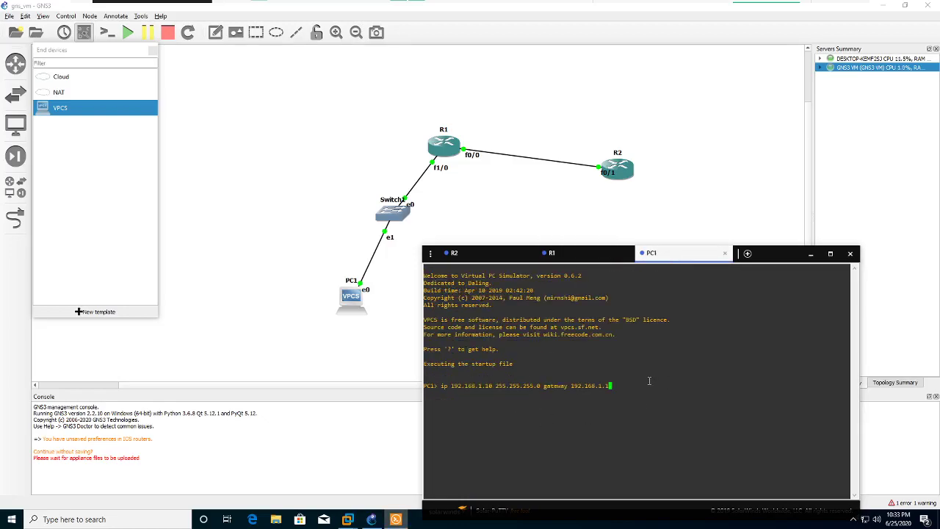
key(Return)
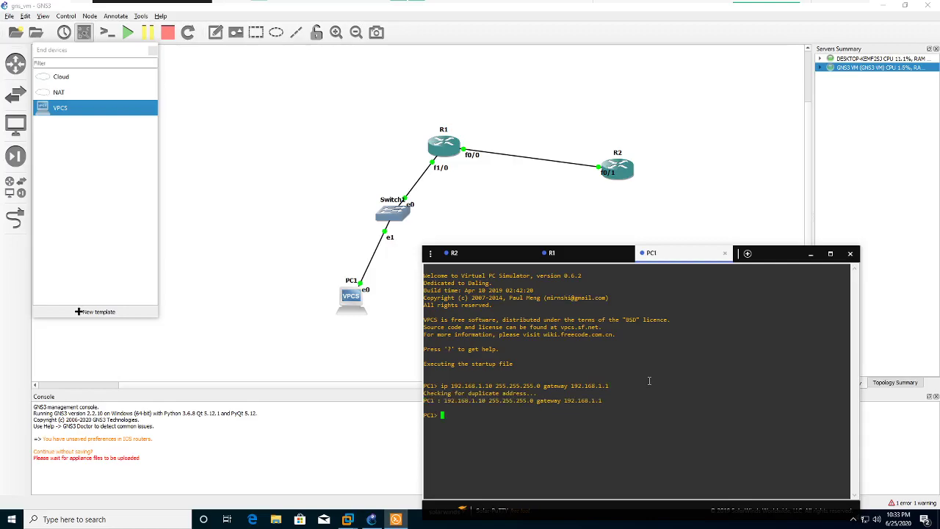
text(ing 192.168.1.1)
key(Return)
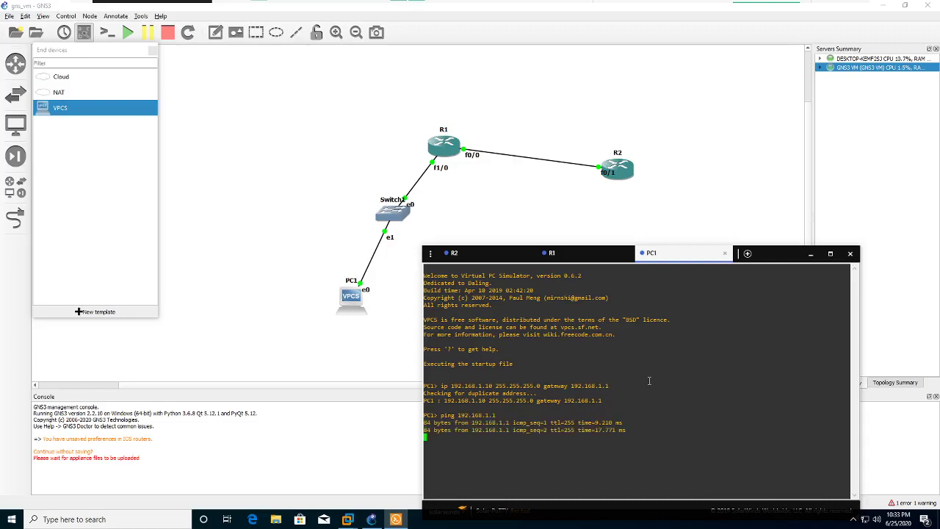
Stop the running ping on PC1 and ping R1's other interface at 192.168.200.2
key(Up)
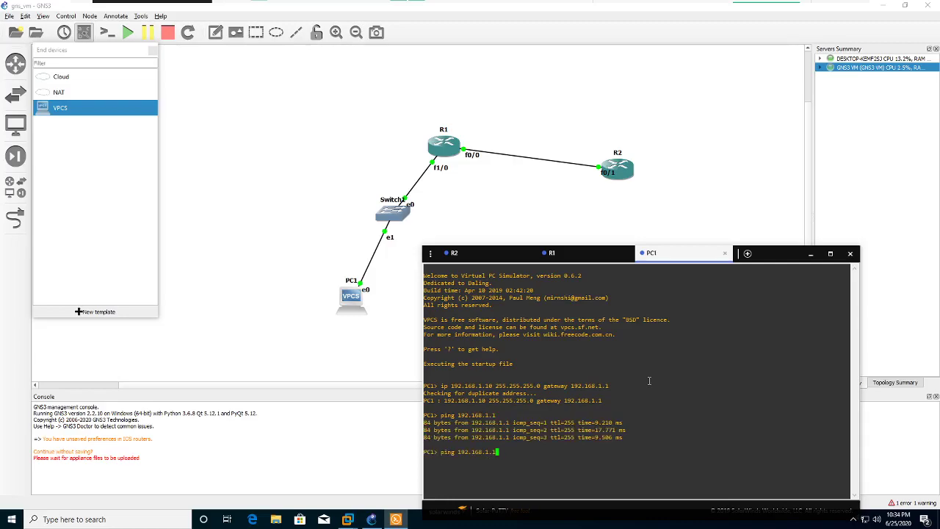
key(BackSpace)
key(BackSpace)
key(BackSpace)
text(200.2)
key(Return)
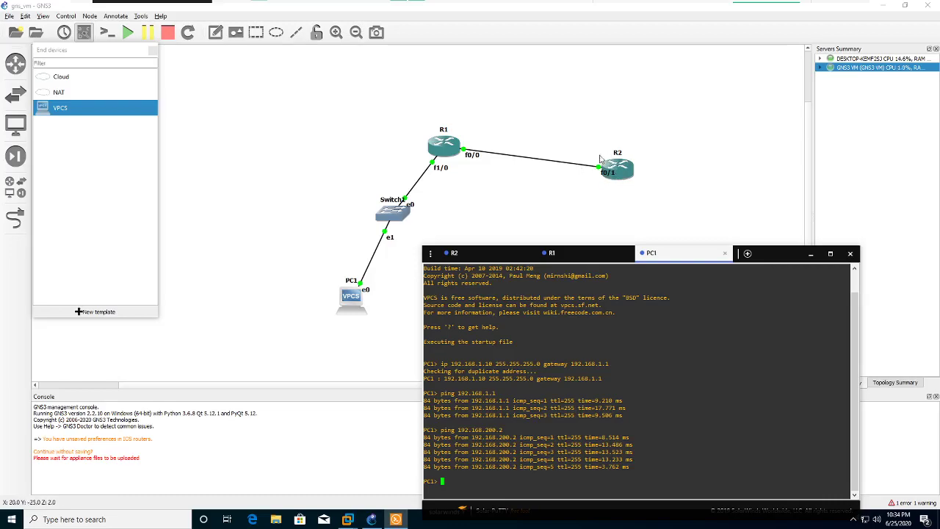
Ping R2's address 192.168.200.1 from PC1
key(Up)
key(BackSpace)
text(1)
key(Return)
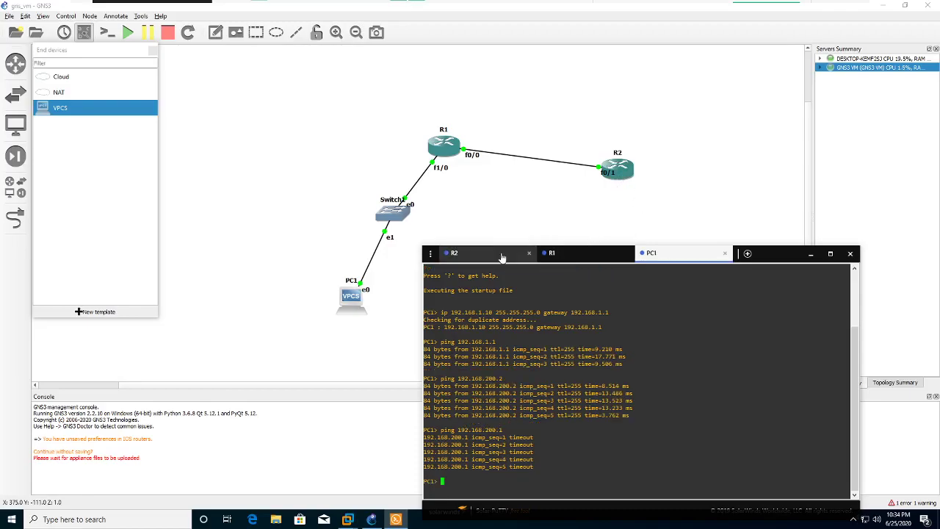
Detach PC1's console into its own window and arrange it beside the router consoles
click(501, 254)
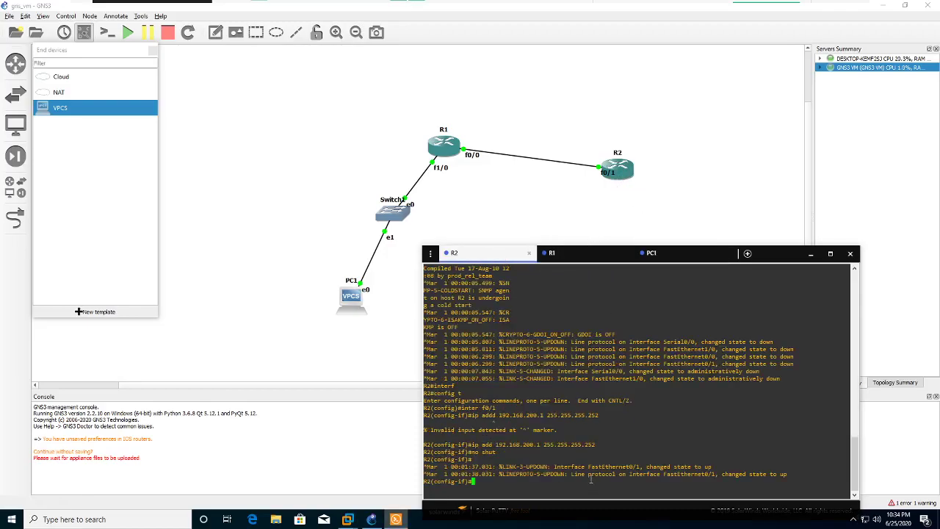
click(654, 253)
drag(653, 254, 637, 186)
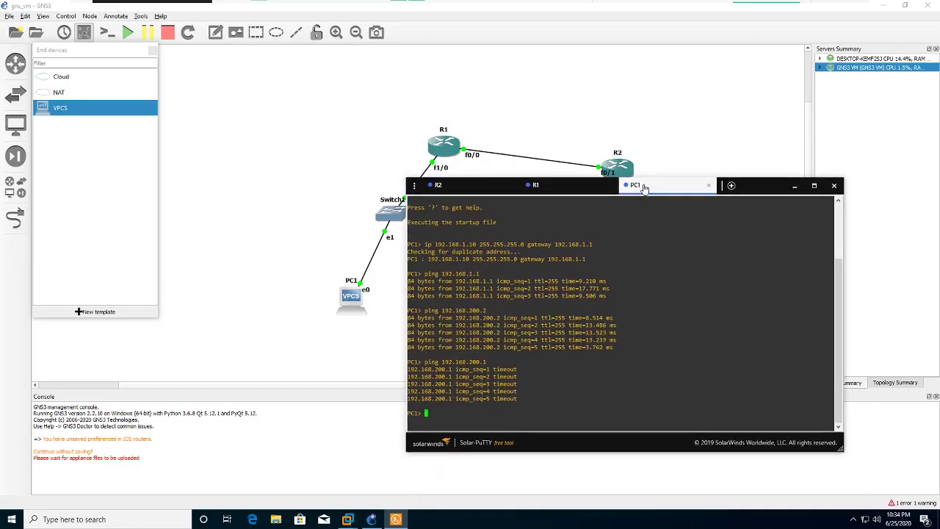
right_click(650, 188)
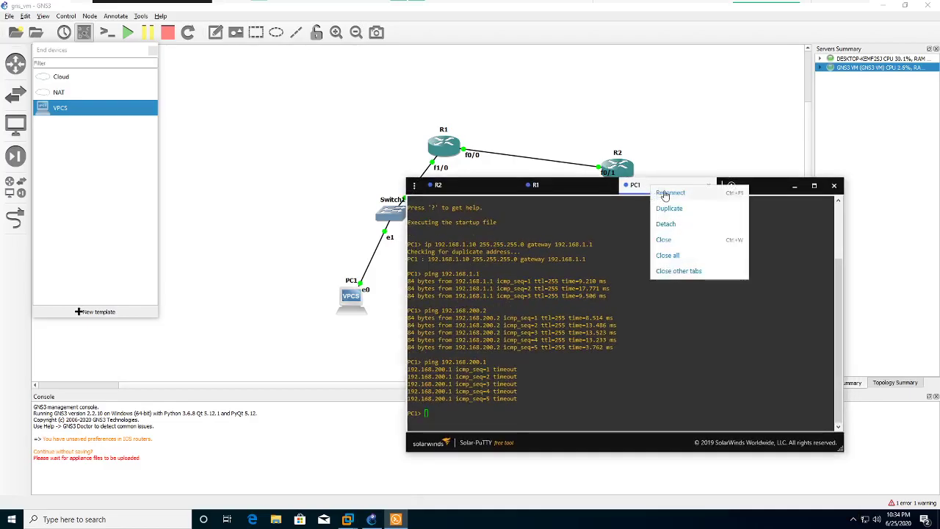
click(666, 223)
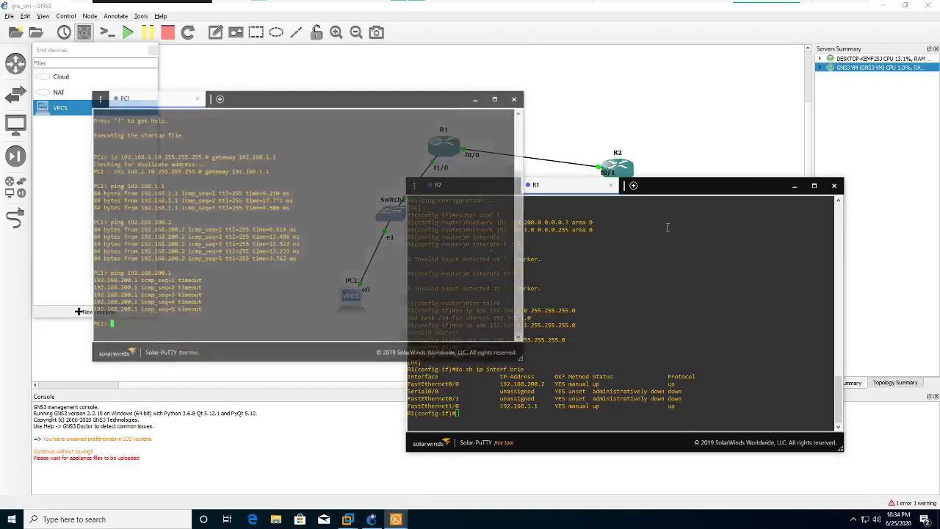
drag(332, 104, 299, 94)
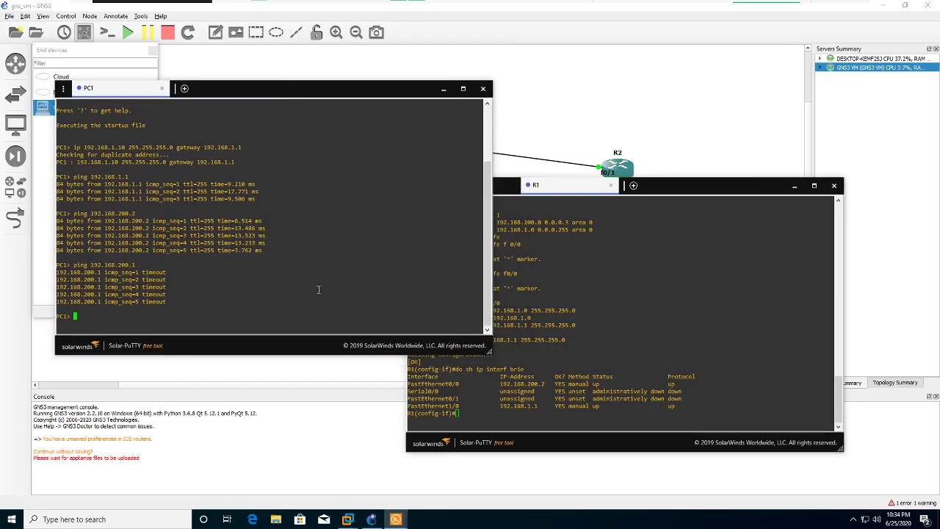
Start a continuous ping from PC1 with ping 192.168.200.1 -t
key(Up)
text(-t)
key(Return)
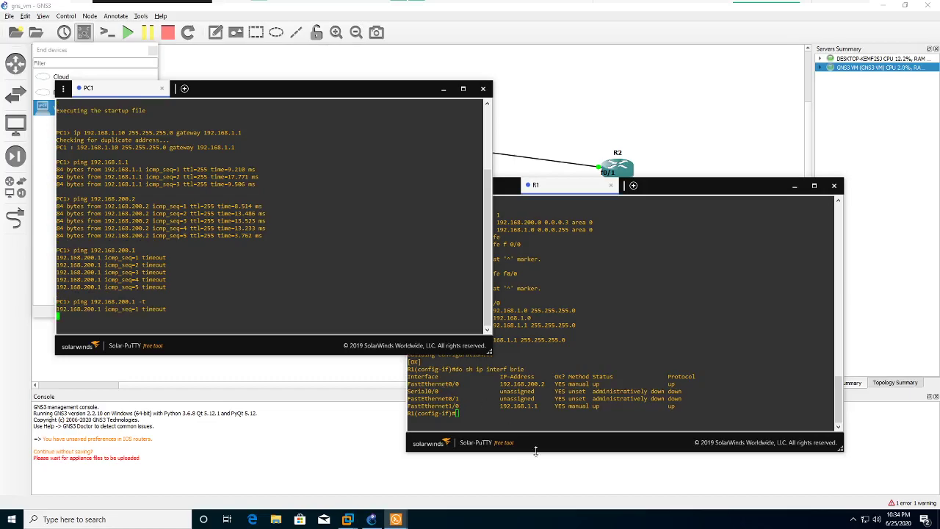
Try to start OSPF in R2's console with router ospf, without a process number
click(524, 419)
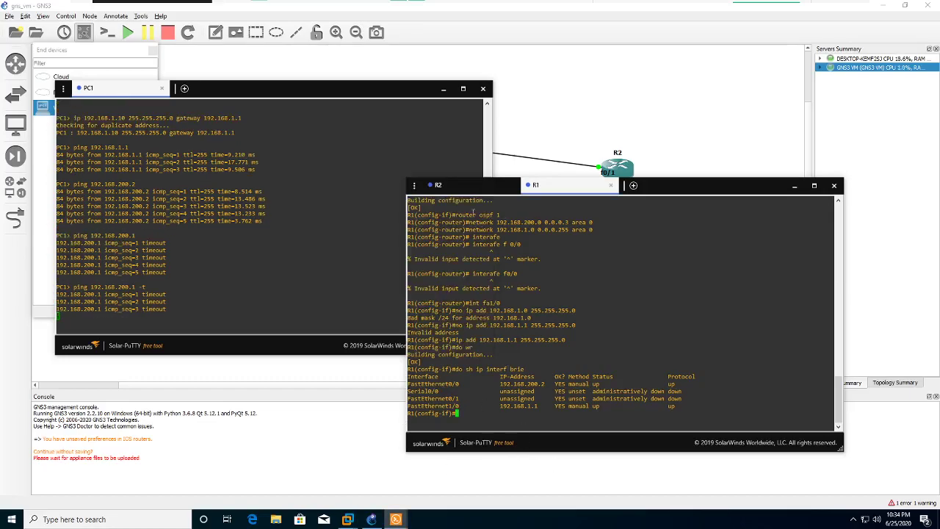
click(437, 185)
text(route)
key(BackSpace)
key(BackSpace)
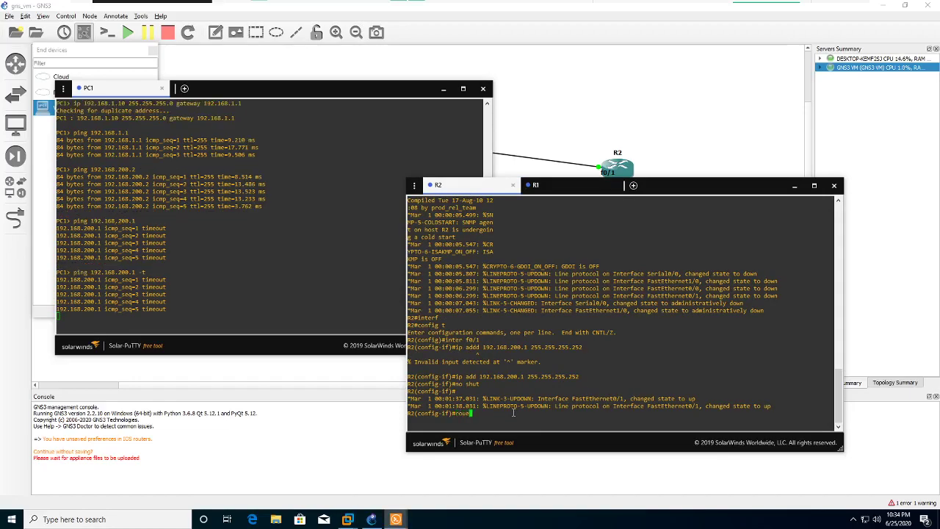
key(Tab)
text(tin)
key(BackSpace)
key(BackSpace)
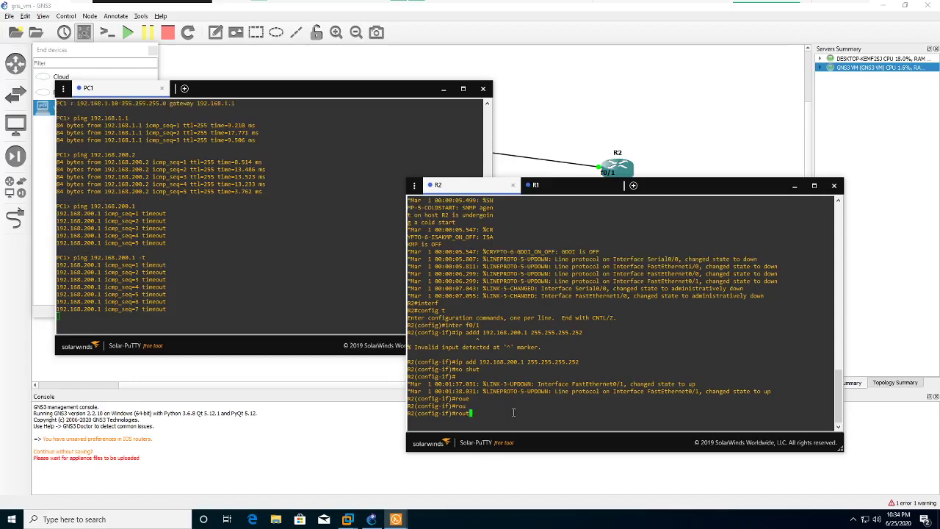
text(er os)
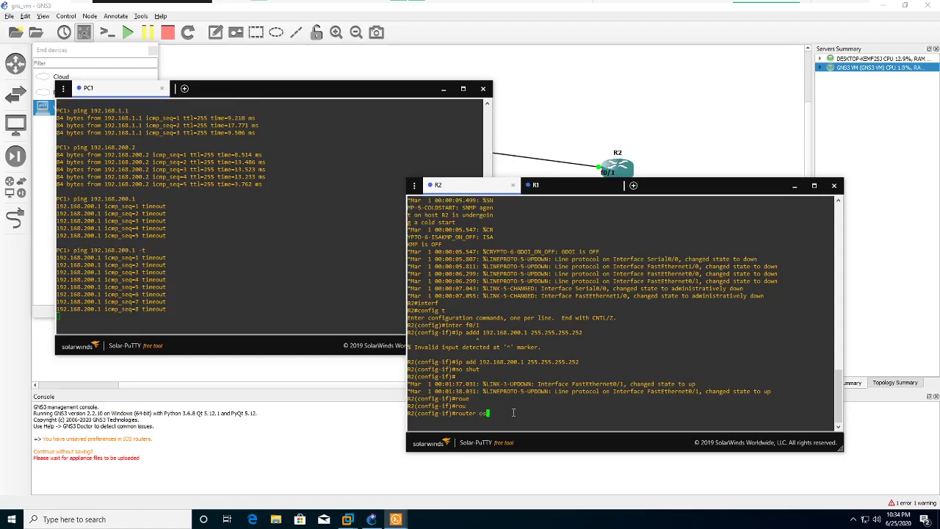
text(pf)
key(Return)
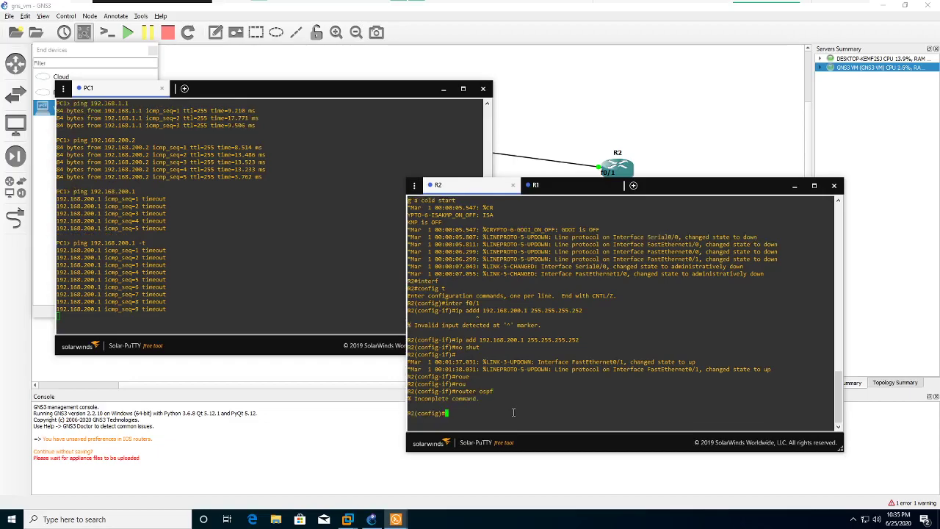
text(no shut)
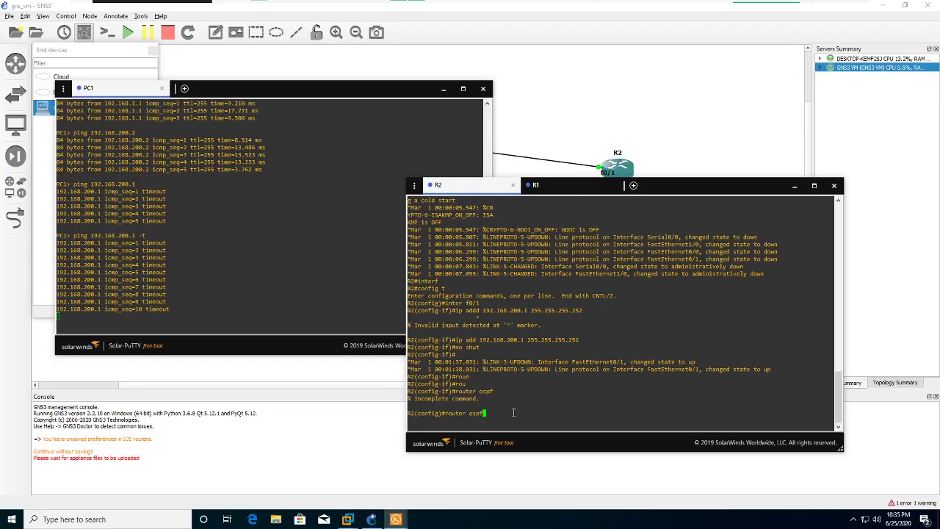
key(BackSpace)
key(BackSpace)
key(BackSpace)
key(BackSpace)
key(BackSpace)
key(BackSpace)
key(BackSpace)
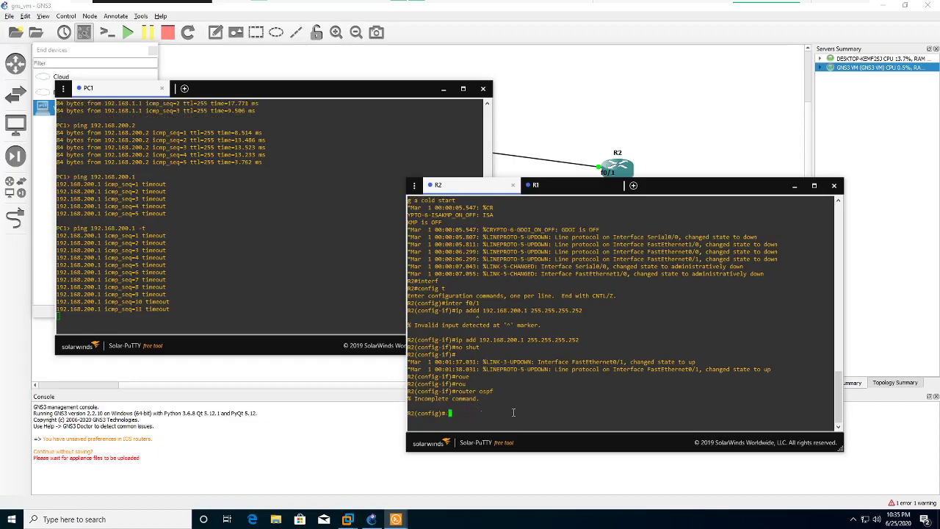
Review the OSPF commands entered earlier in R1's console
click(535, 186)
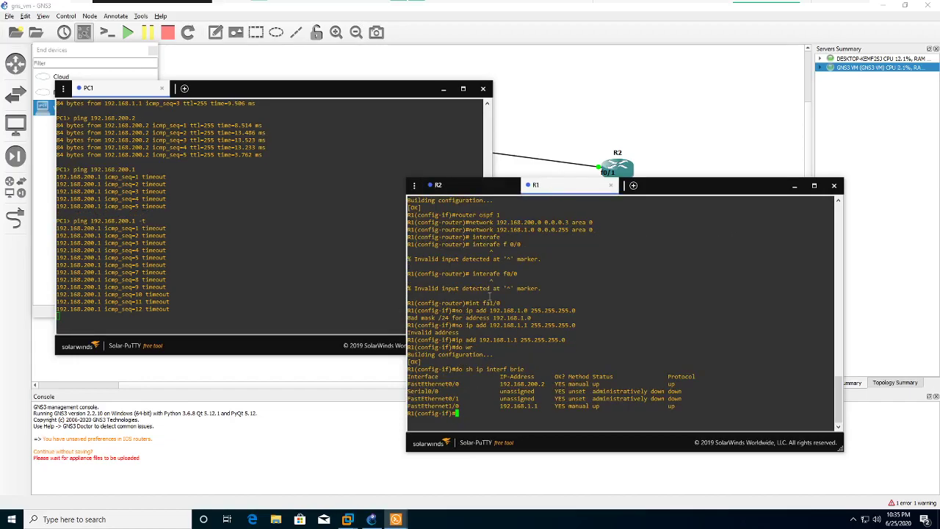
scroll(516, 359, up, 5)
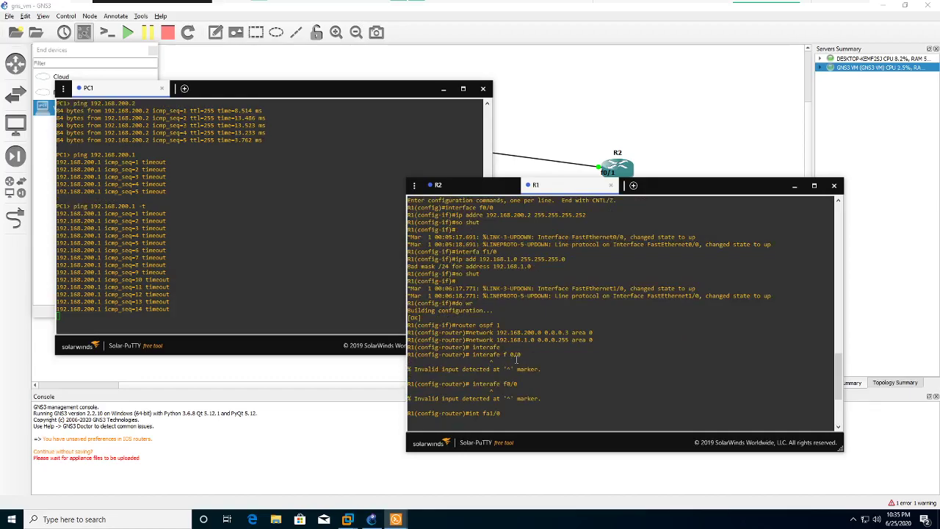
click(793, 185)
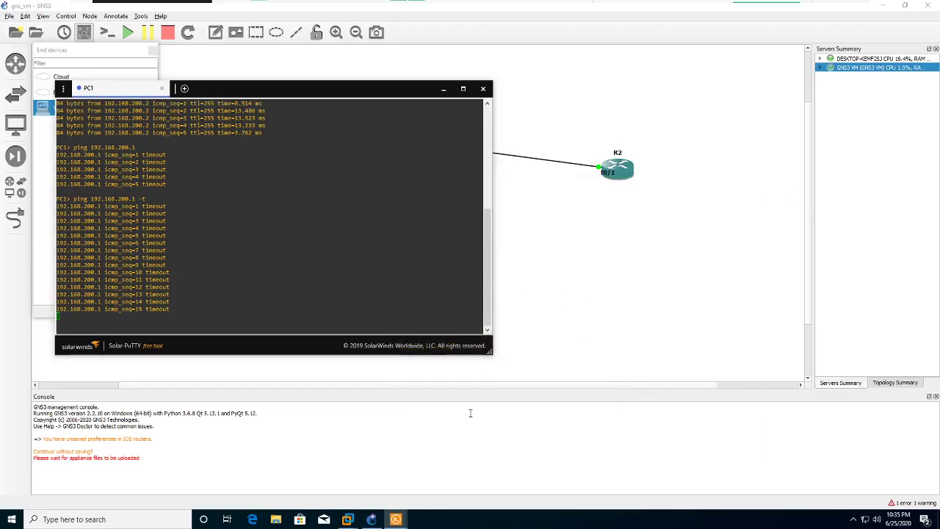
mouse_move(396, 519)
click(354, 479)
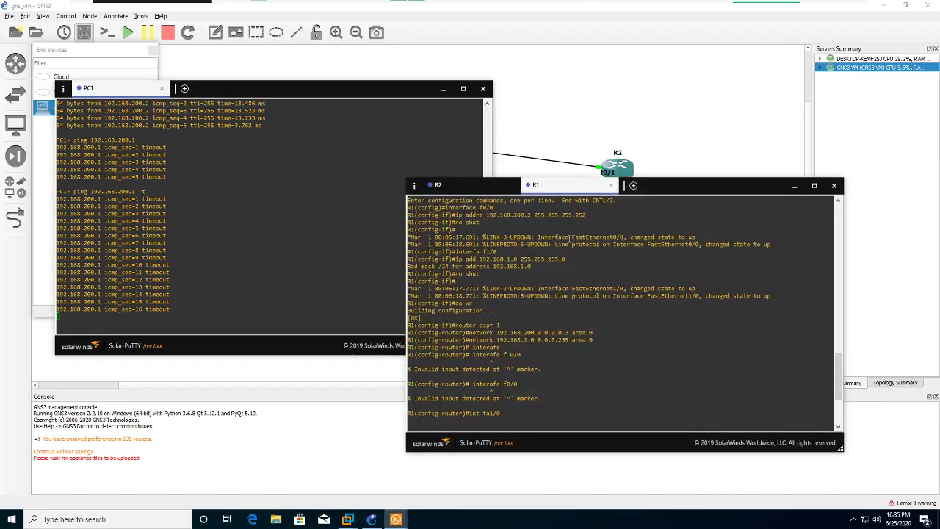
Start OSPF process 1 on R2 with router ospf 1
click(463, 186)
key(Up)
text(1)
key(Return)
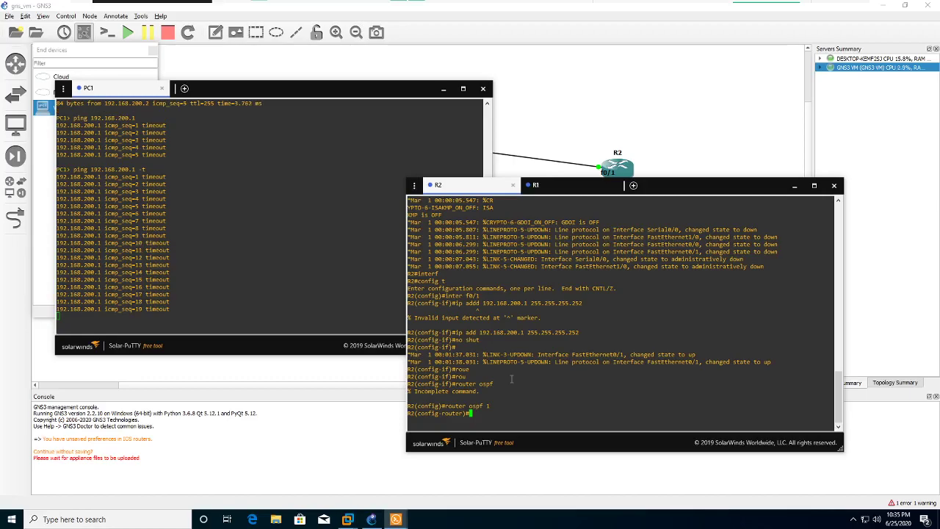
Advertise R2's network 192.168.200.0 with wildcard mask 0.0.0.3 in OSPF area 0
text(network )
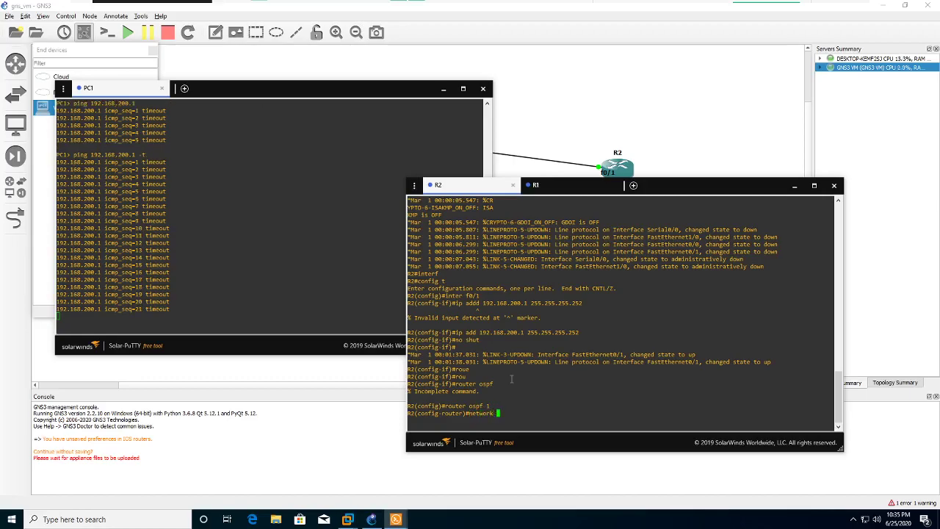
text(192.168)
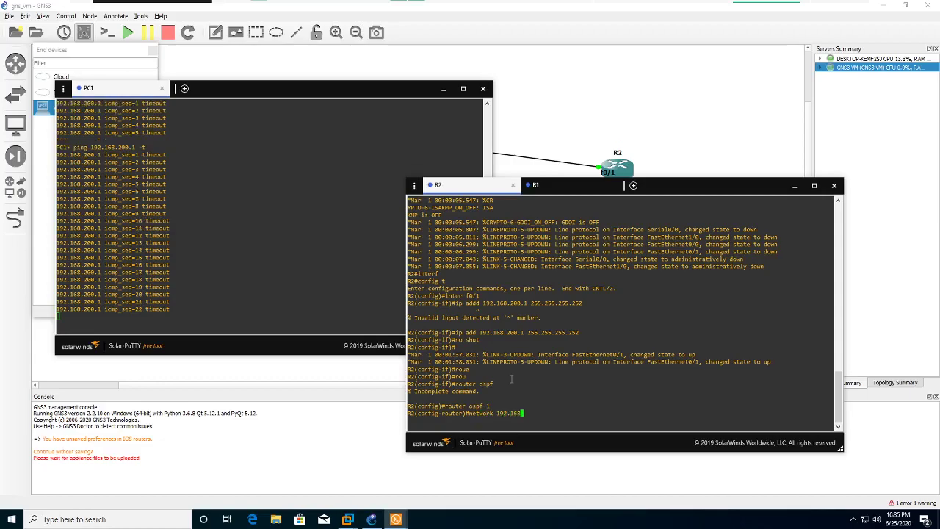
text(.200.)
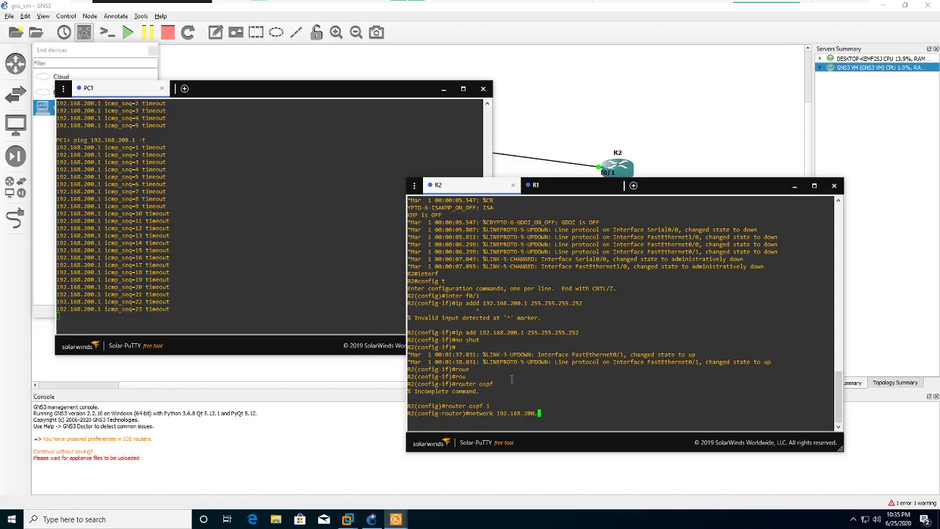
text(1)
key(BackSpace)
text(0 0)
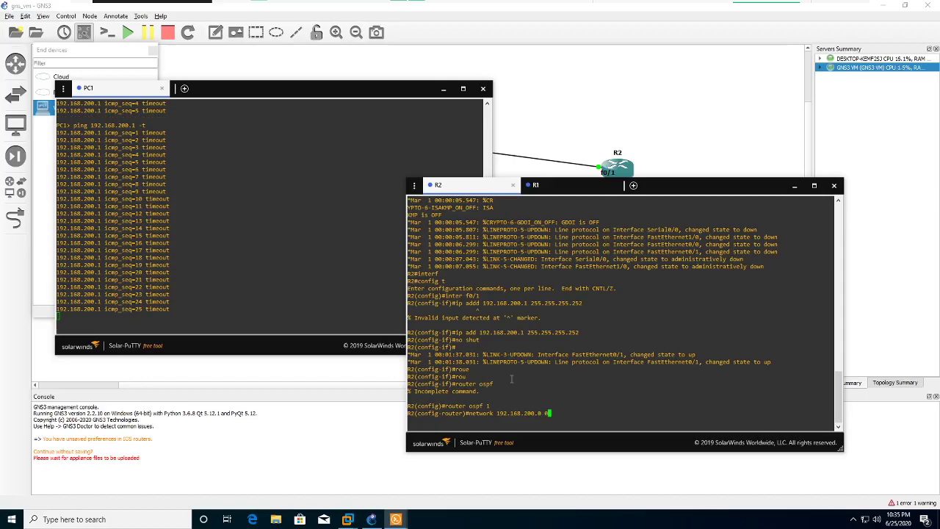
text(.0.0.3 area 0)
key(Return)
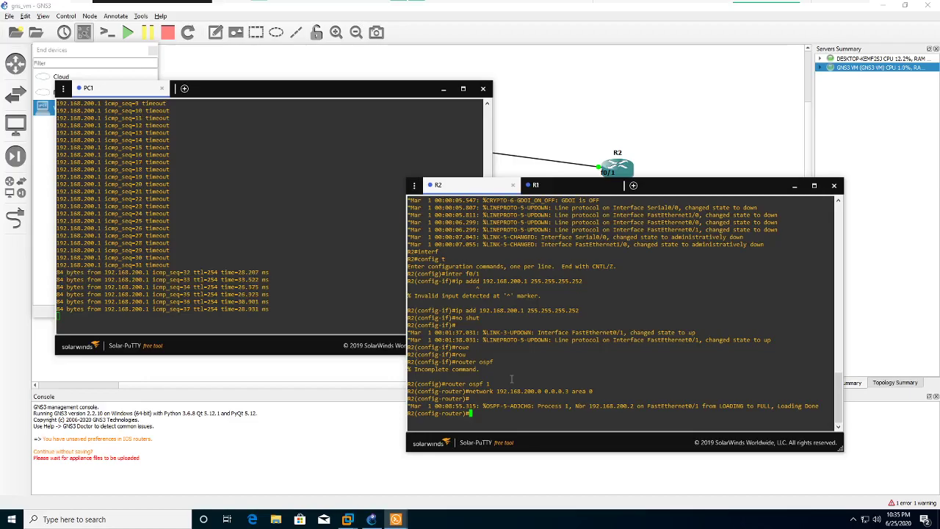
Save the running configurations of R2 and R1 with do wr in each router's console
text(do wr)
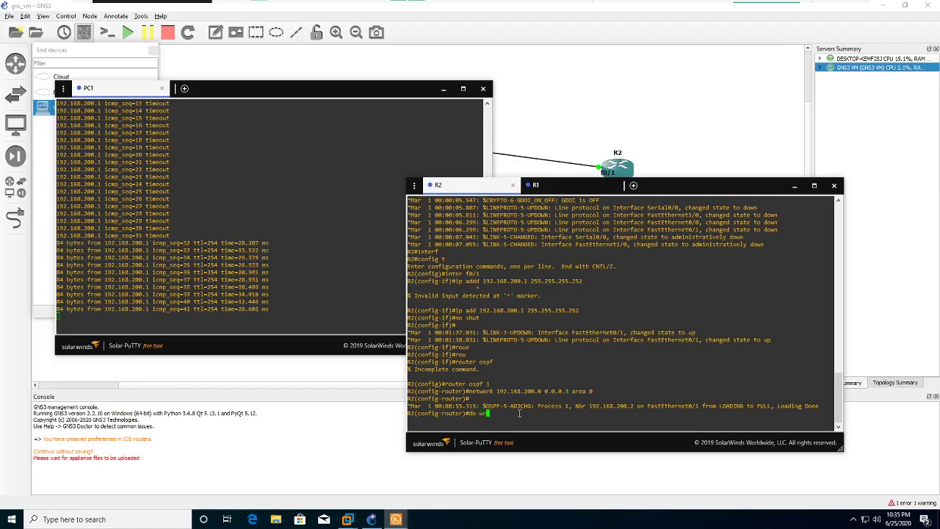
key(Return)
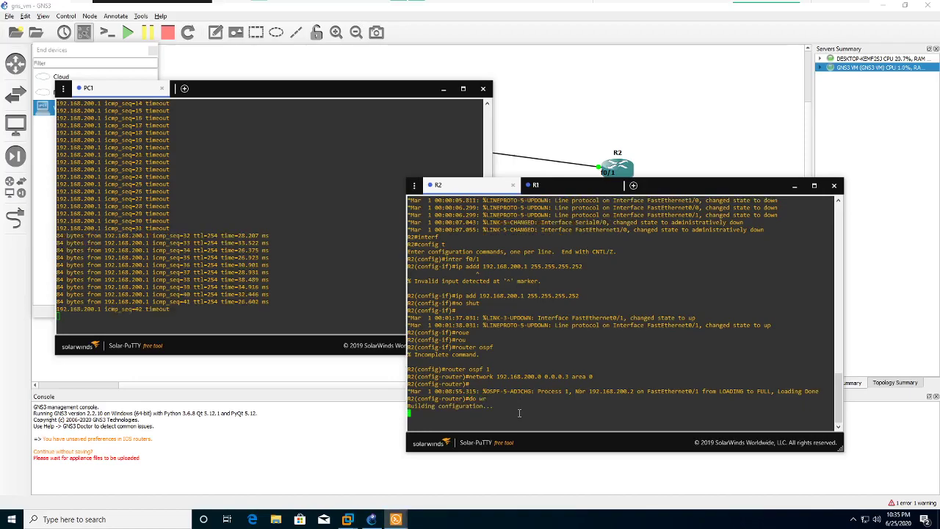
click(536, 185)
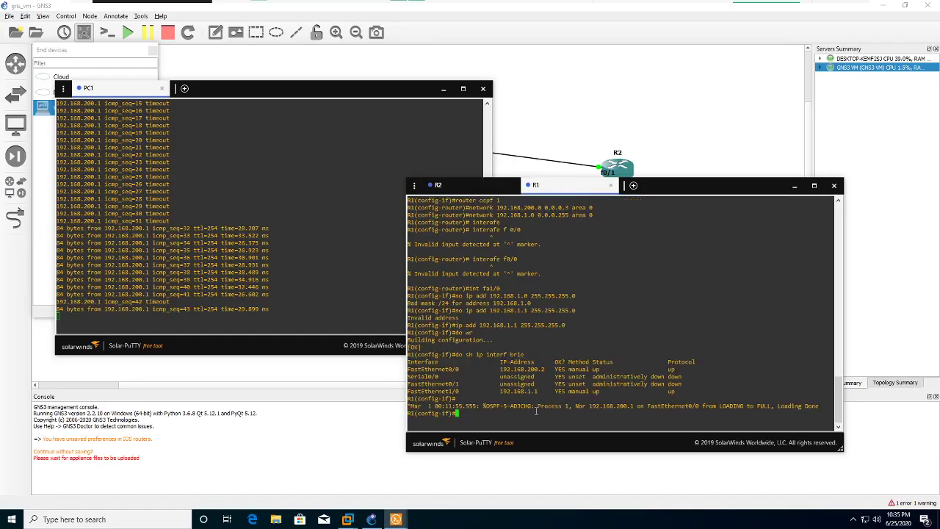
text(do wr)
key(Return)
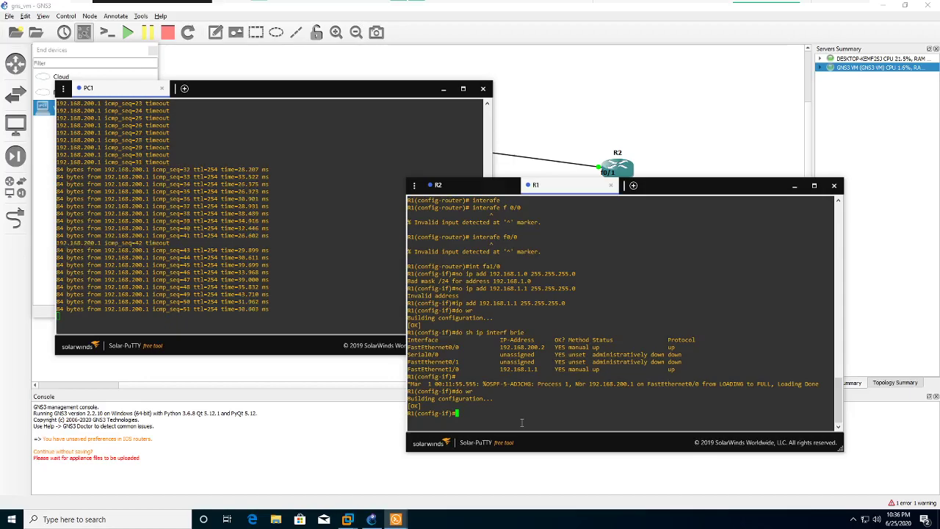
Stop PC1's continuous ping and store its startup configuration with the save command
click(272, 298)
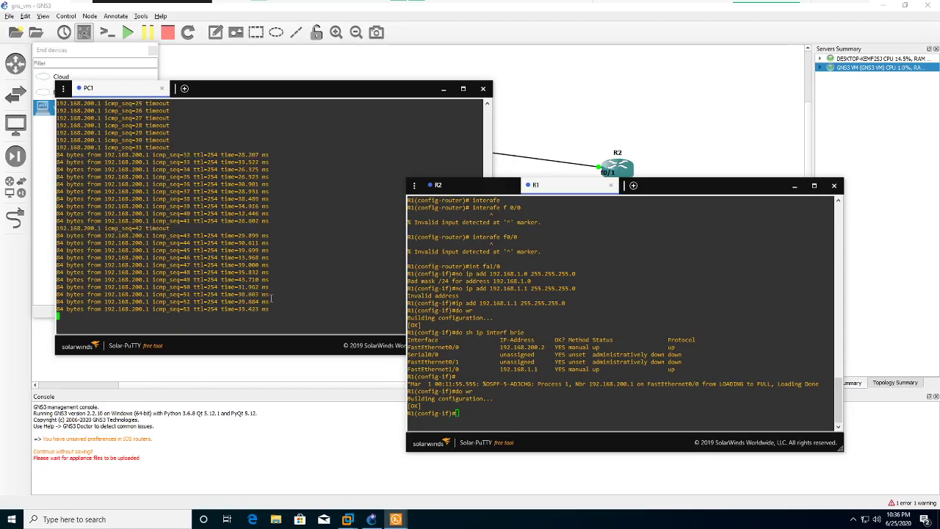
key(ctrl+c)
text(save)
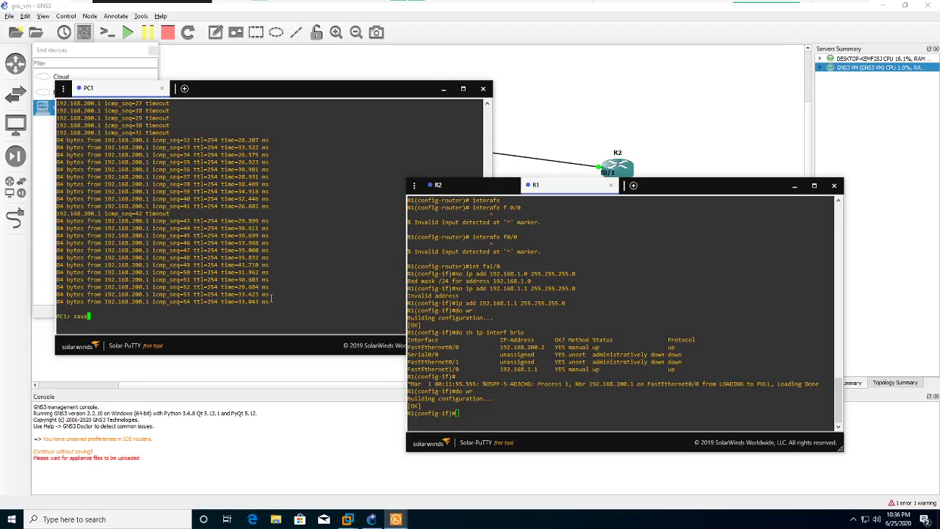
key(Return)
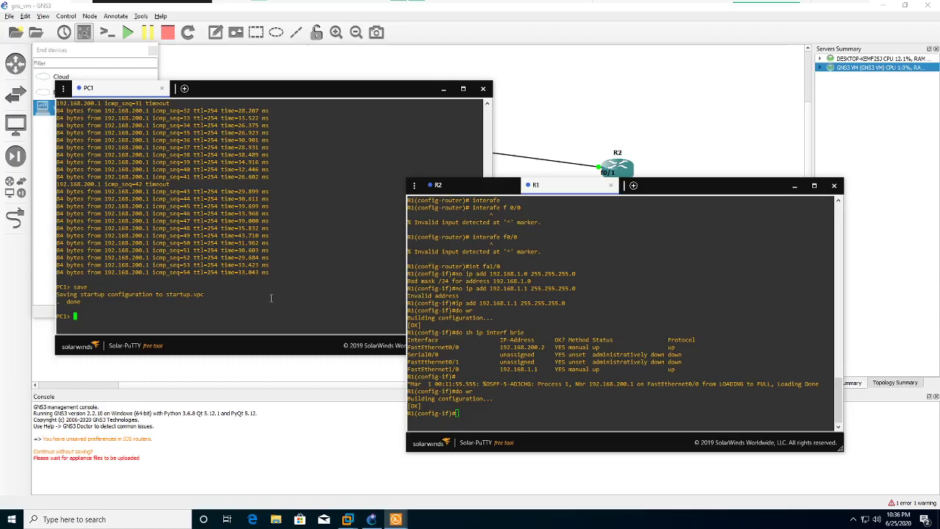
Close the PC1 console and the R1 and R2 router consoles
click(482, 88)
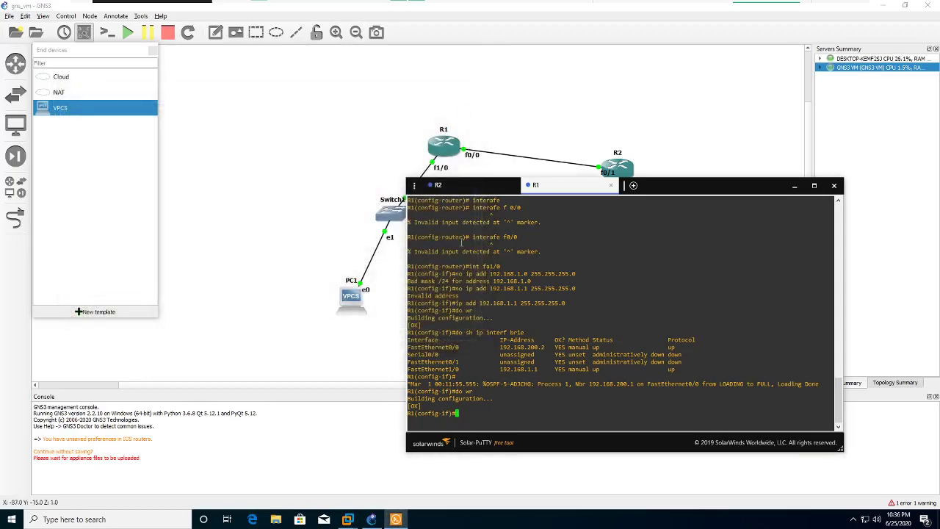
click(610, 185)
click(836, 186)
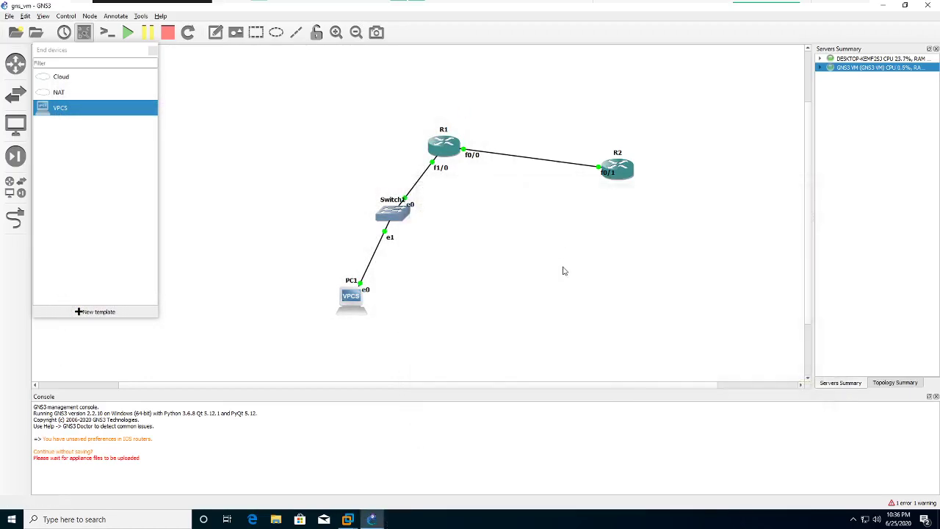
click(374, 220)
drag(374, 221, 445, 263)
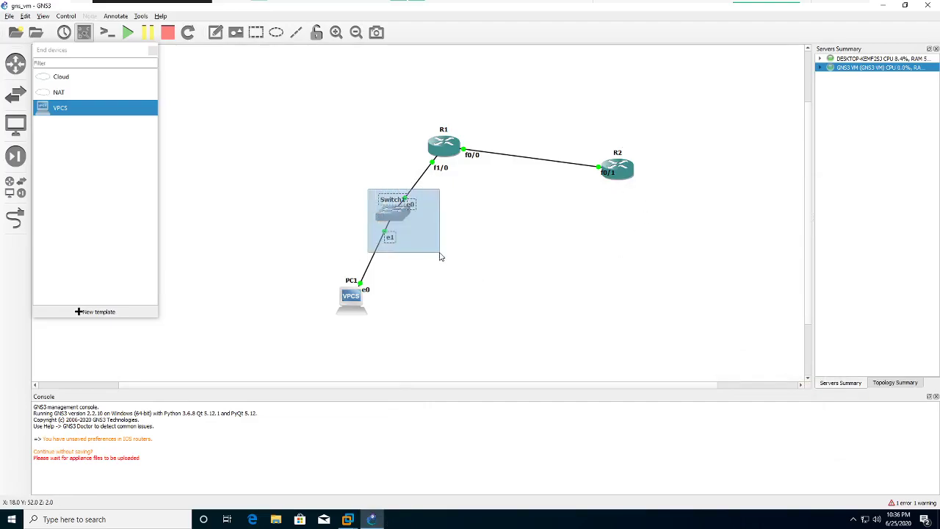
drag(402, 117, 649, 224)
drag(324, 263, 431, 342)
click(591, 278)
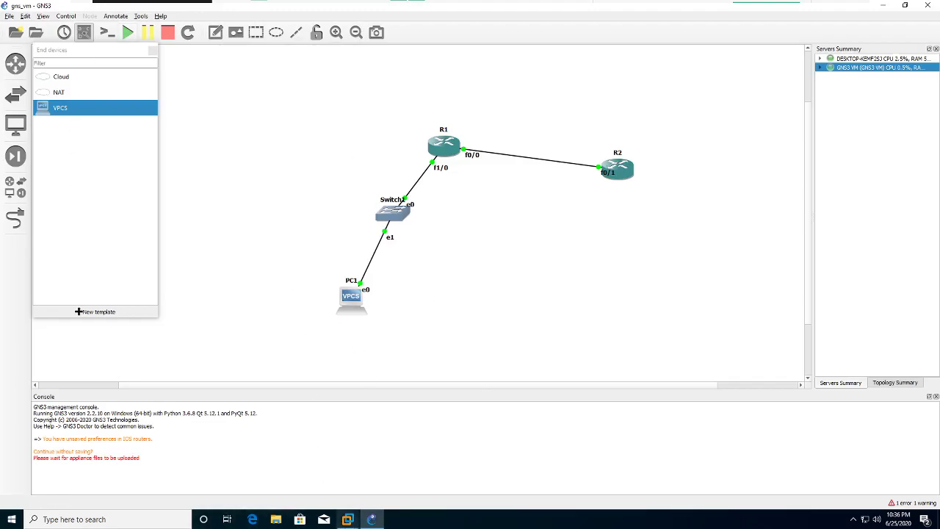
Switch to VMware Workstation, check its product version in the About information, and minimize it again
mouse_move(347, 519)
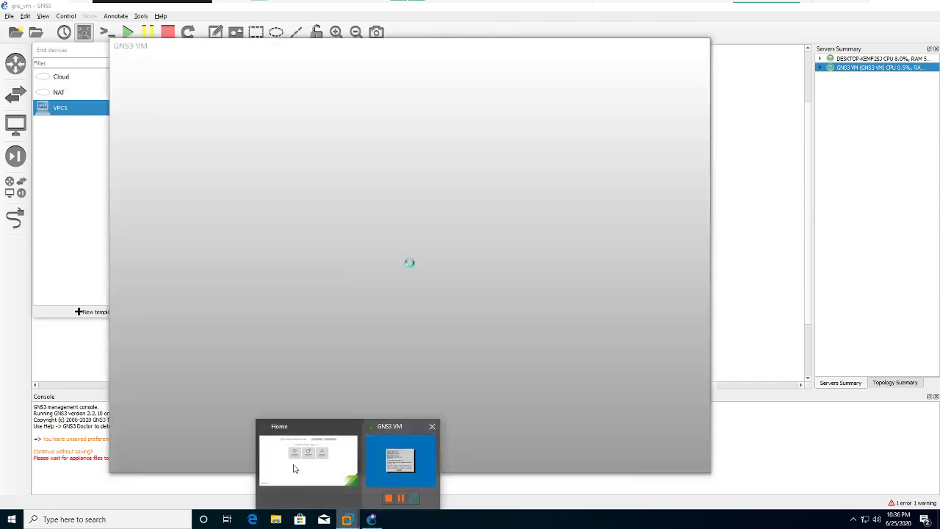
click(292, 441)
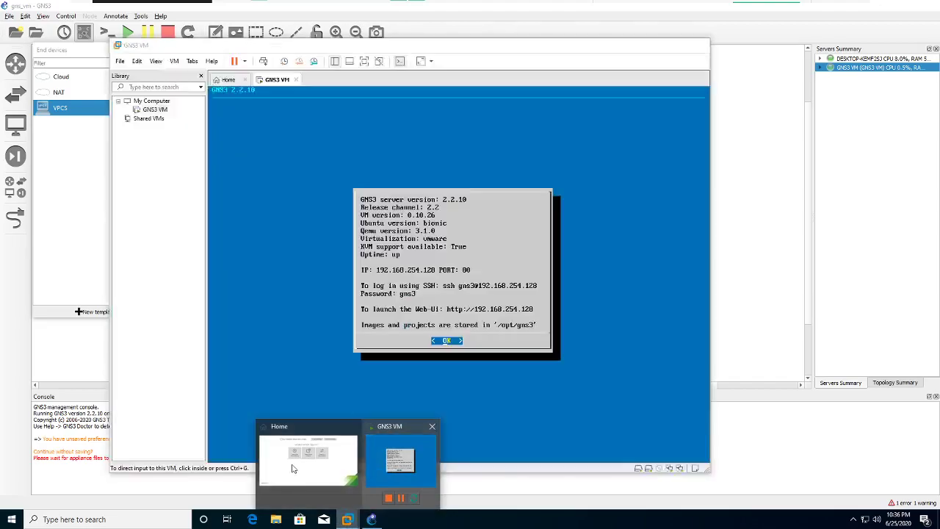
click(212, 61)
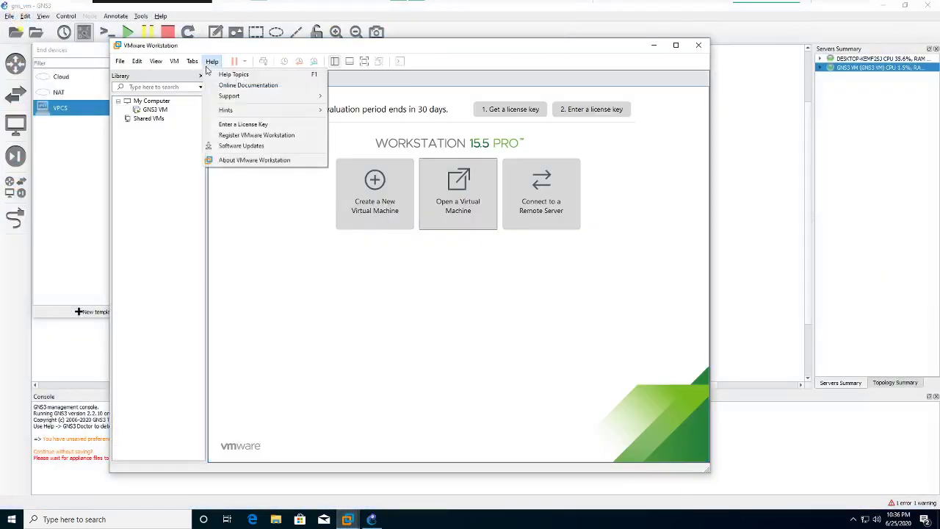
click(242, 159)
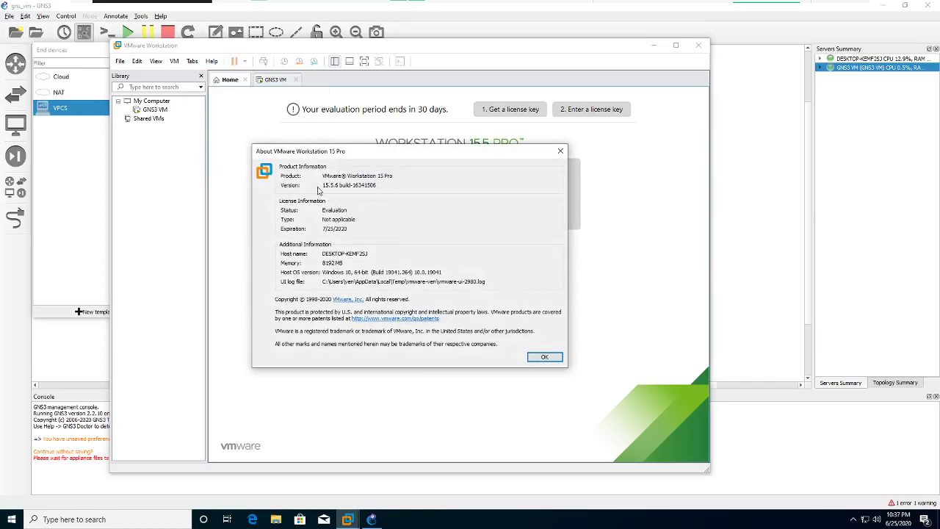
double_click(331, 185)
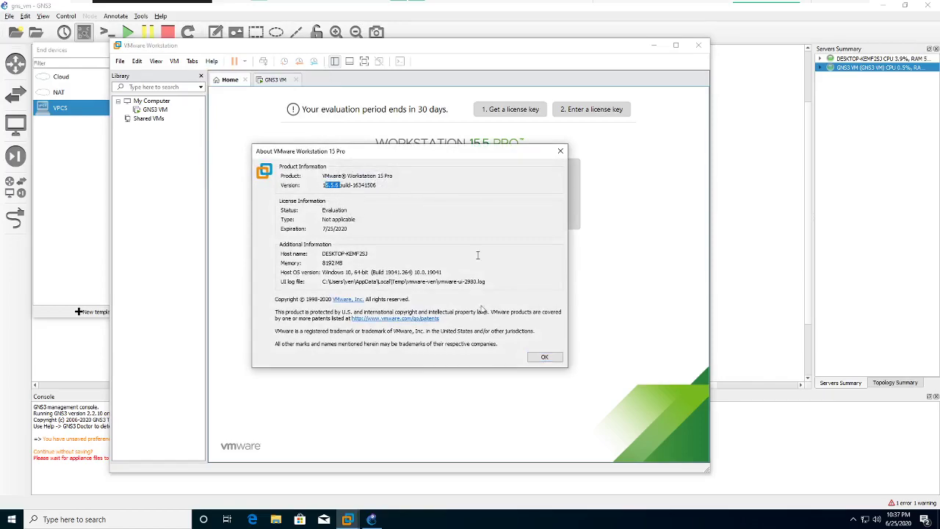
click(544, 358)
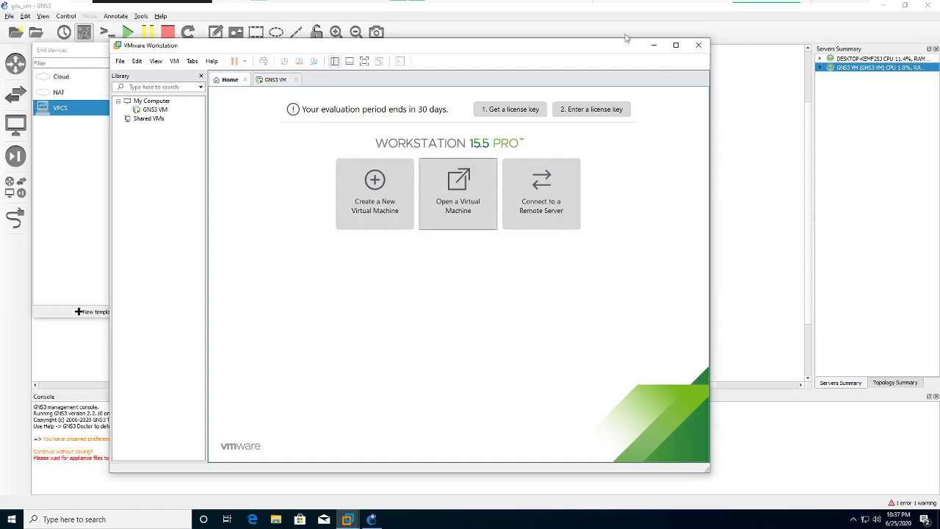
click(654, 47)
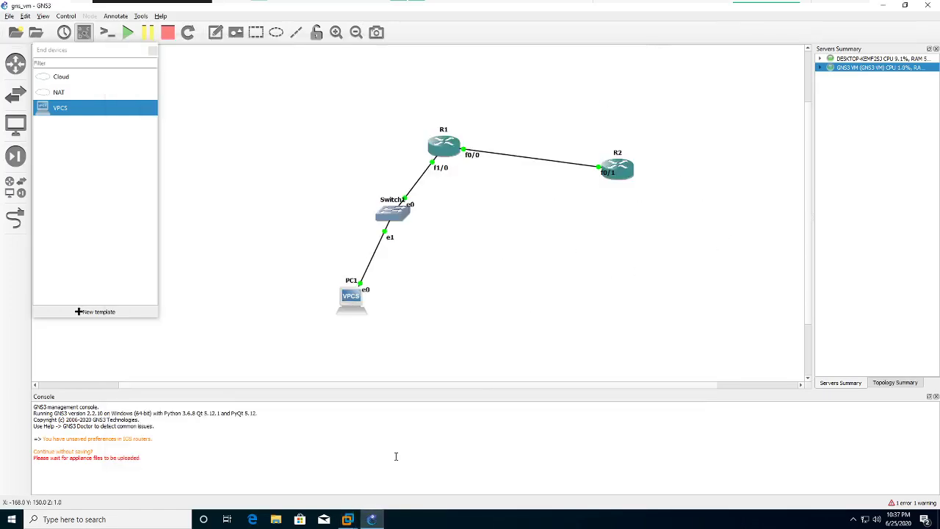
Check the installed GNS3 version in its About information and close the dialog
click(373, 519)
click(373, 519)
click(160, 15)
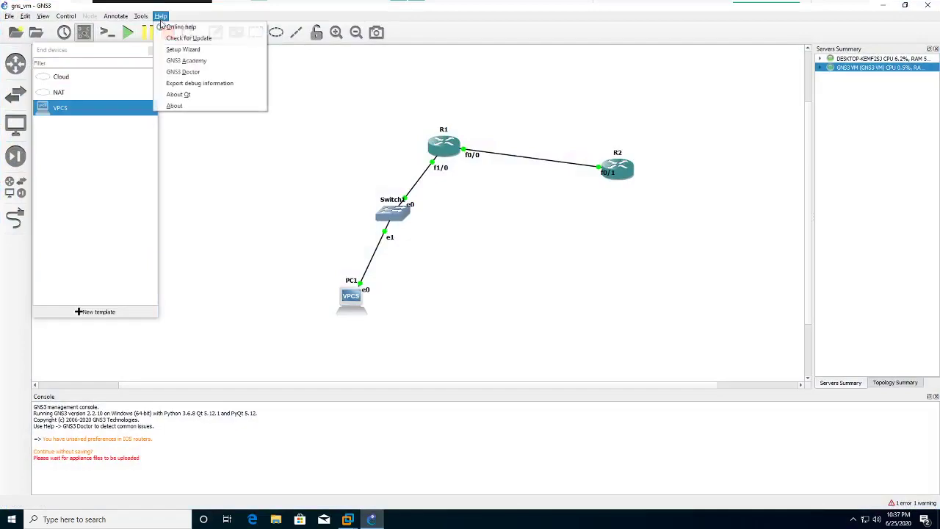
click(187, 106)
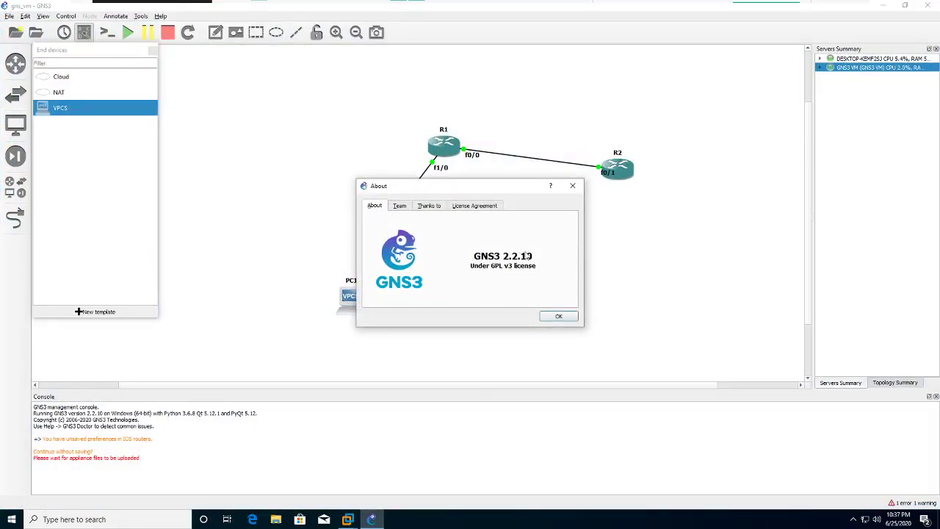
click(552, 317)
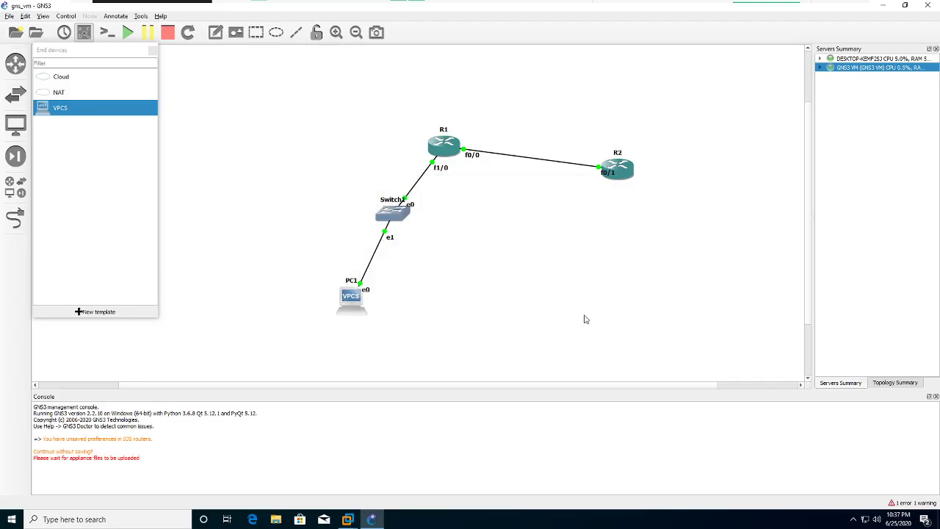